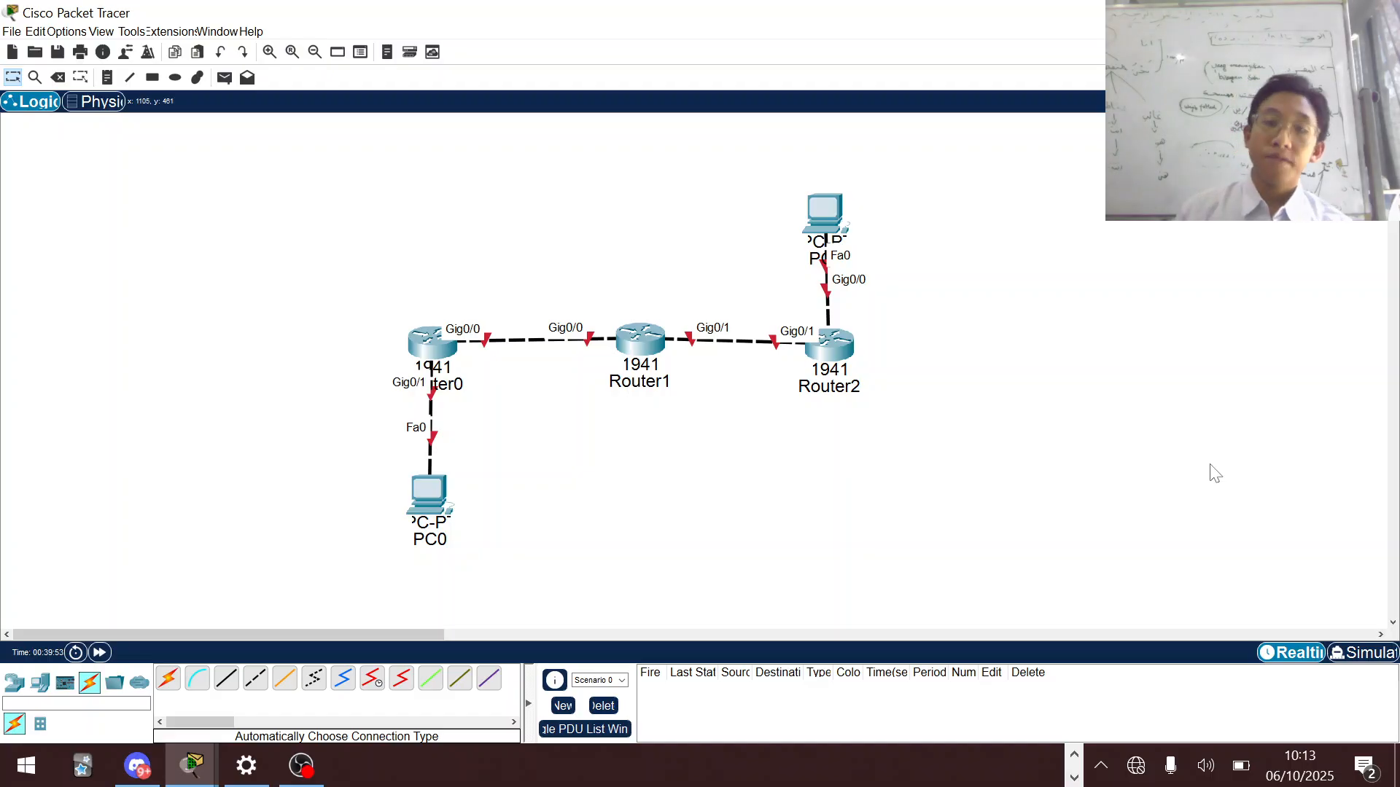
{"action": "left_click_drag", "start_coordinate": [261, 186], "coordinate": [1019, 492]}
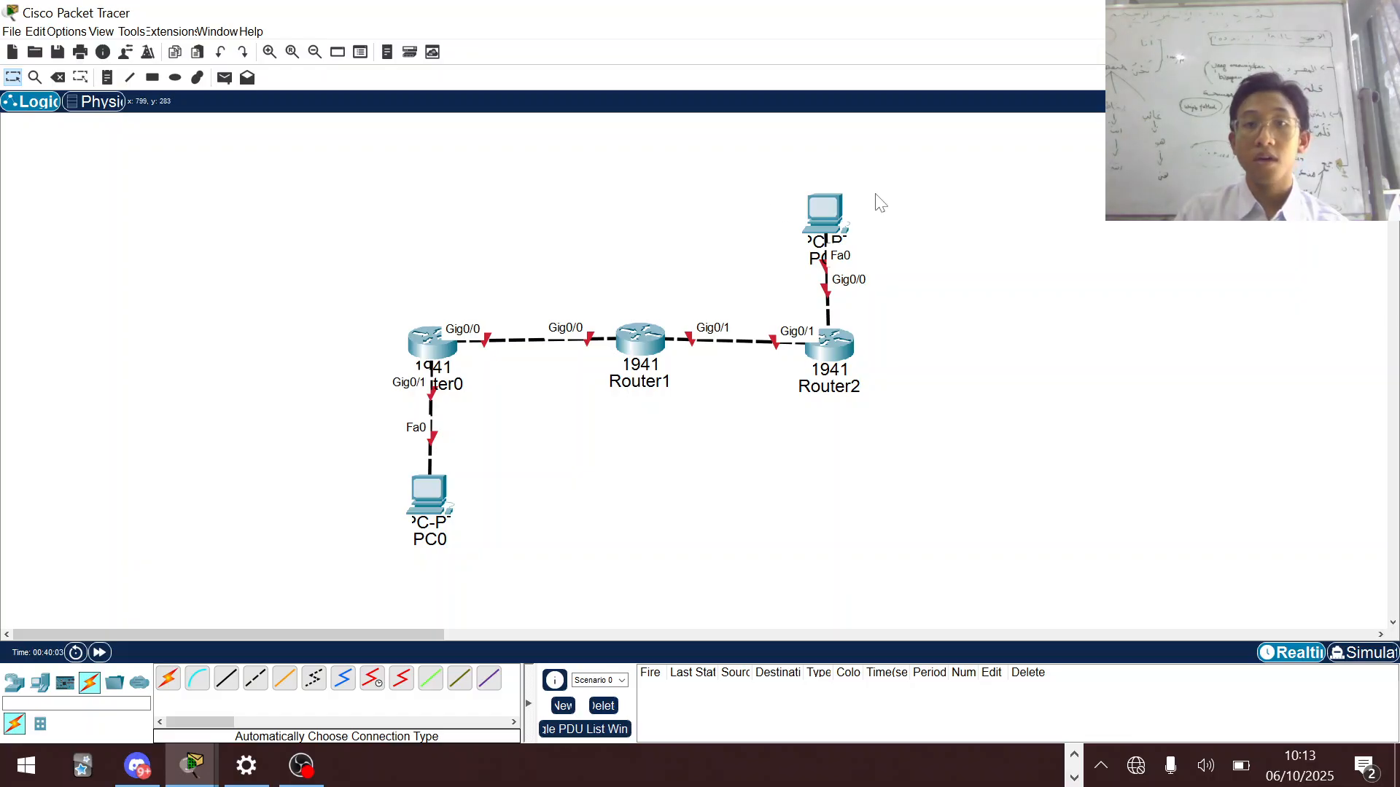
{"action": "left_click", "coordinate": [825, 215]}
{"action": "key", "text": "Return"}
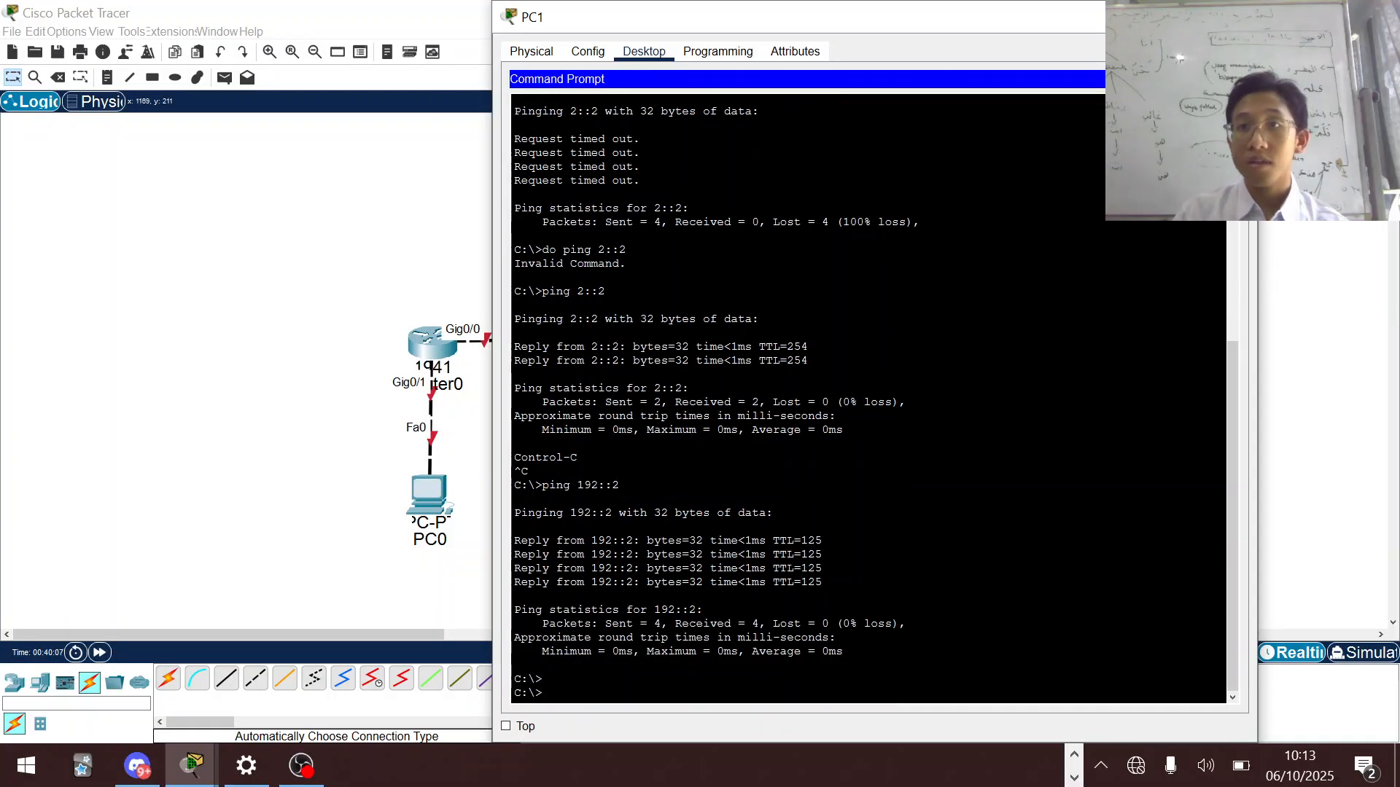
{"action": "left_click", "coordinate": [1333, 236]}
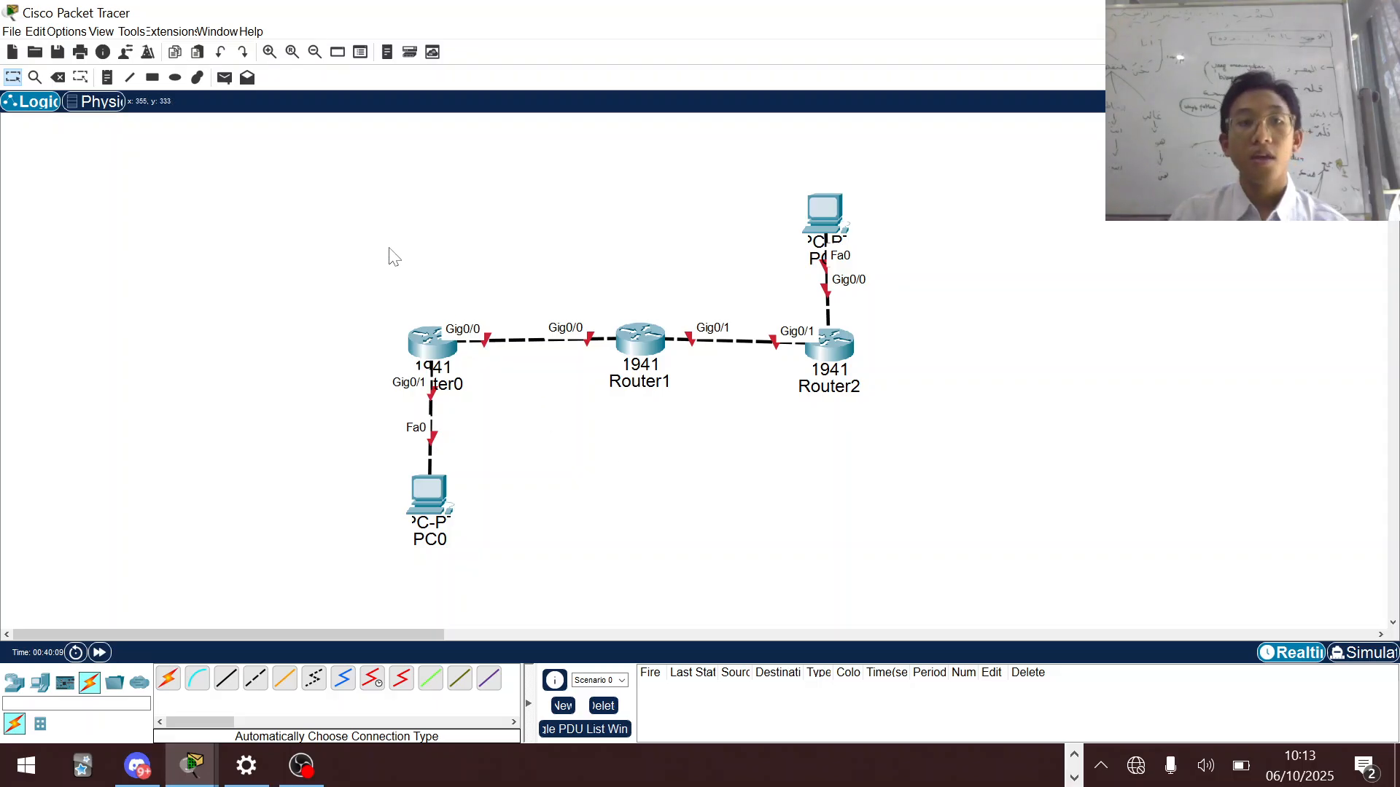
{"action": "left_click_drag", "start_coordinate": [309, 250], "coordinate": [958, 482]}
{"action": "left_click", "coordinate": [959, 482]}
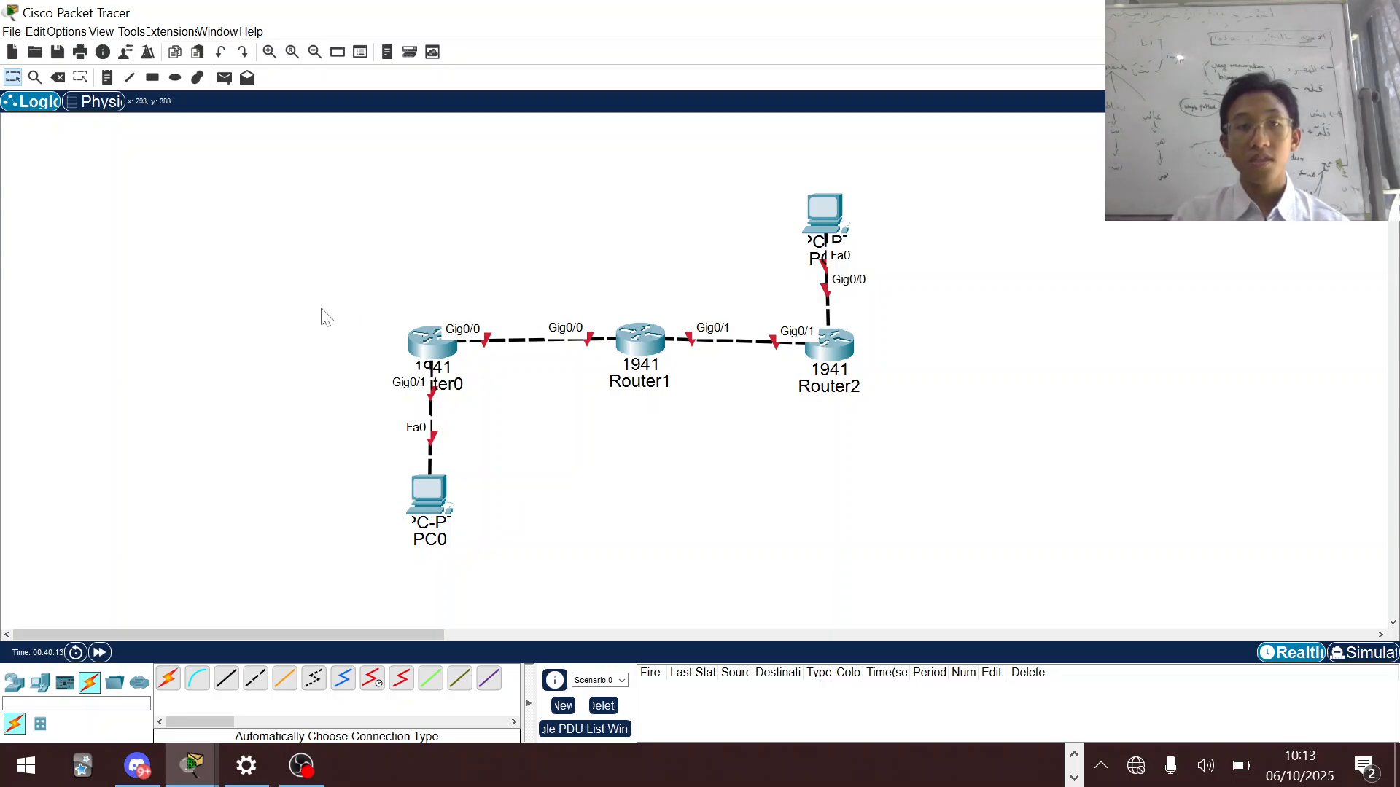
{"action": "left_click_drag", "start_coordinate": [299, 299], "coordinate": [1022, 434]}
{"action": "left_click_drag", "start_coordinate": [382, 308], "coordinate": [969, 420]}
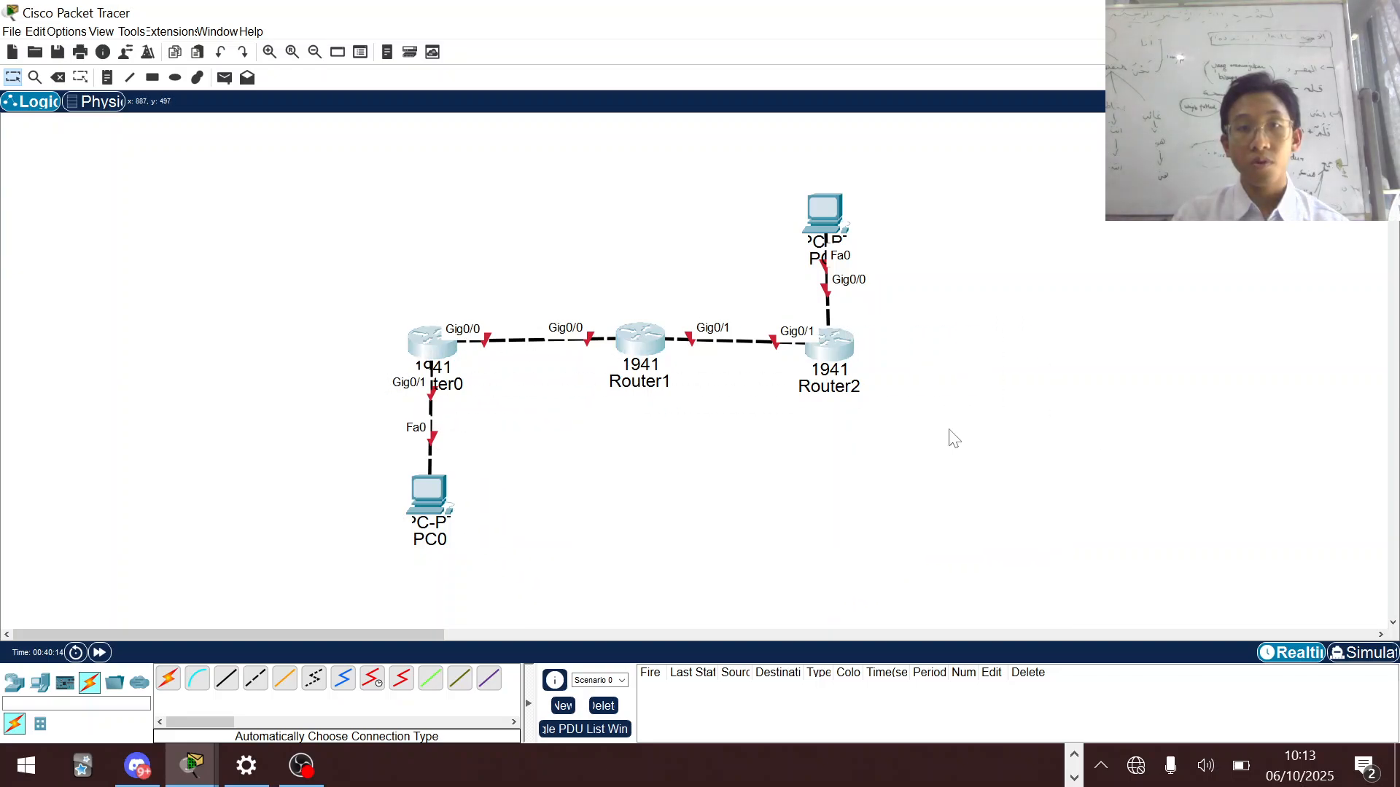
- Decline the initial configuration dialog in Router0's command line and enter global configuration mode
{"action": "double_click", "coordinate": [436, 344]}
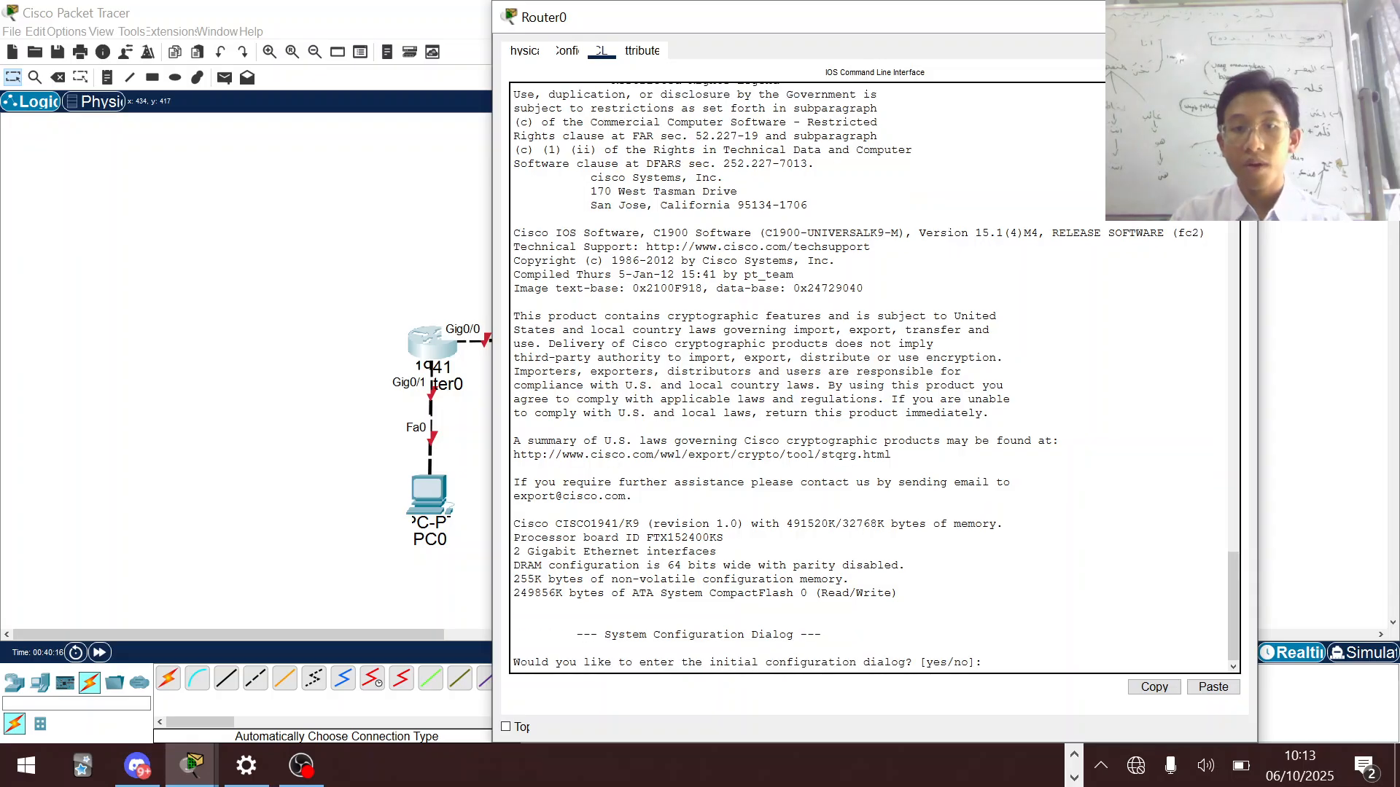
{"action": "type", "text": "no"}
{"action": "key", "text": "Return"}
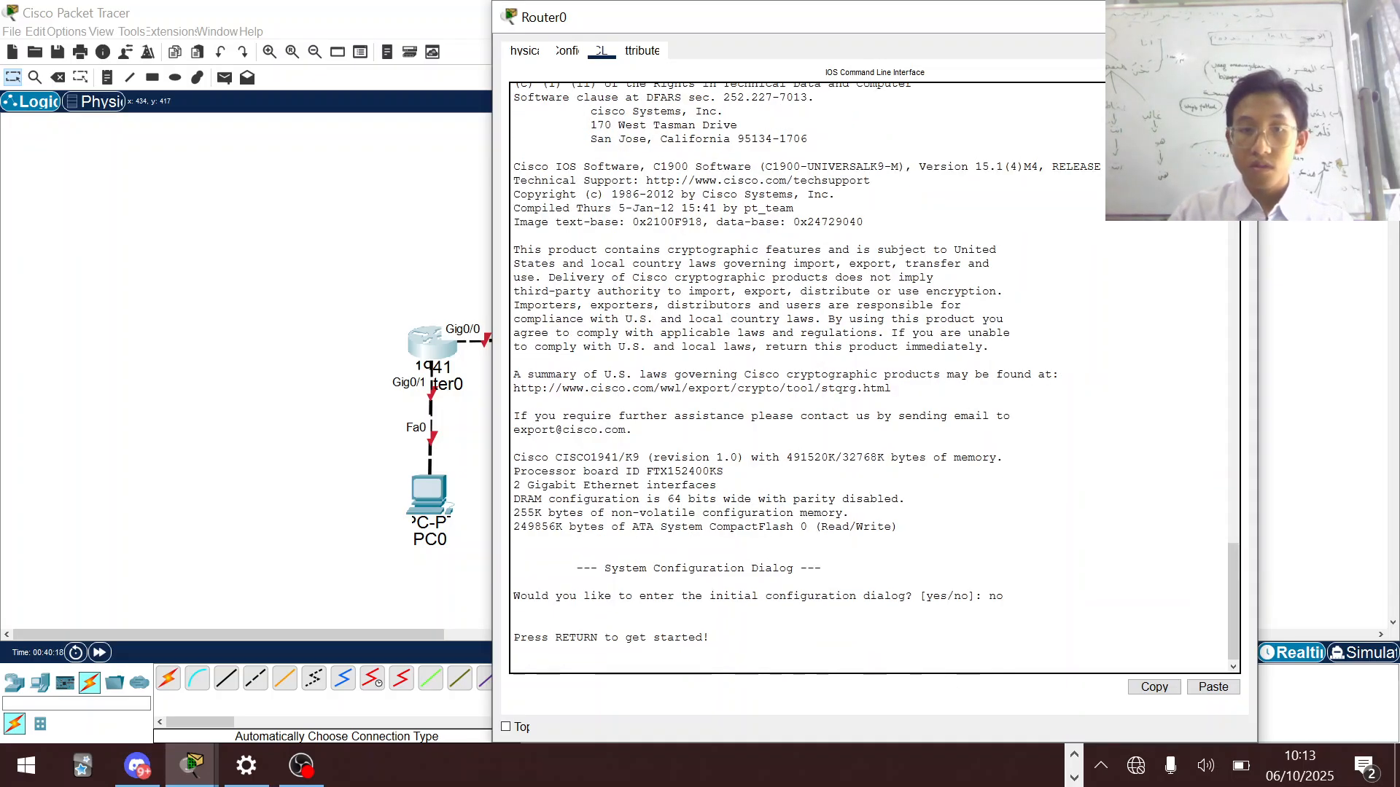
{"action": "key", "text": "Return"}
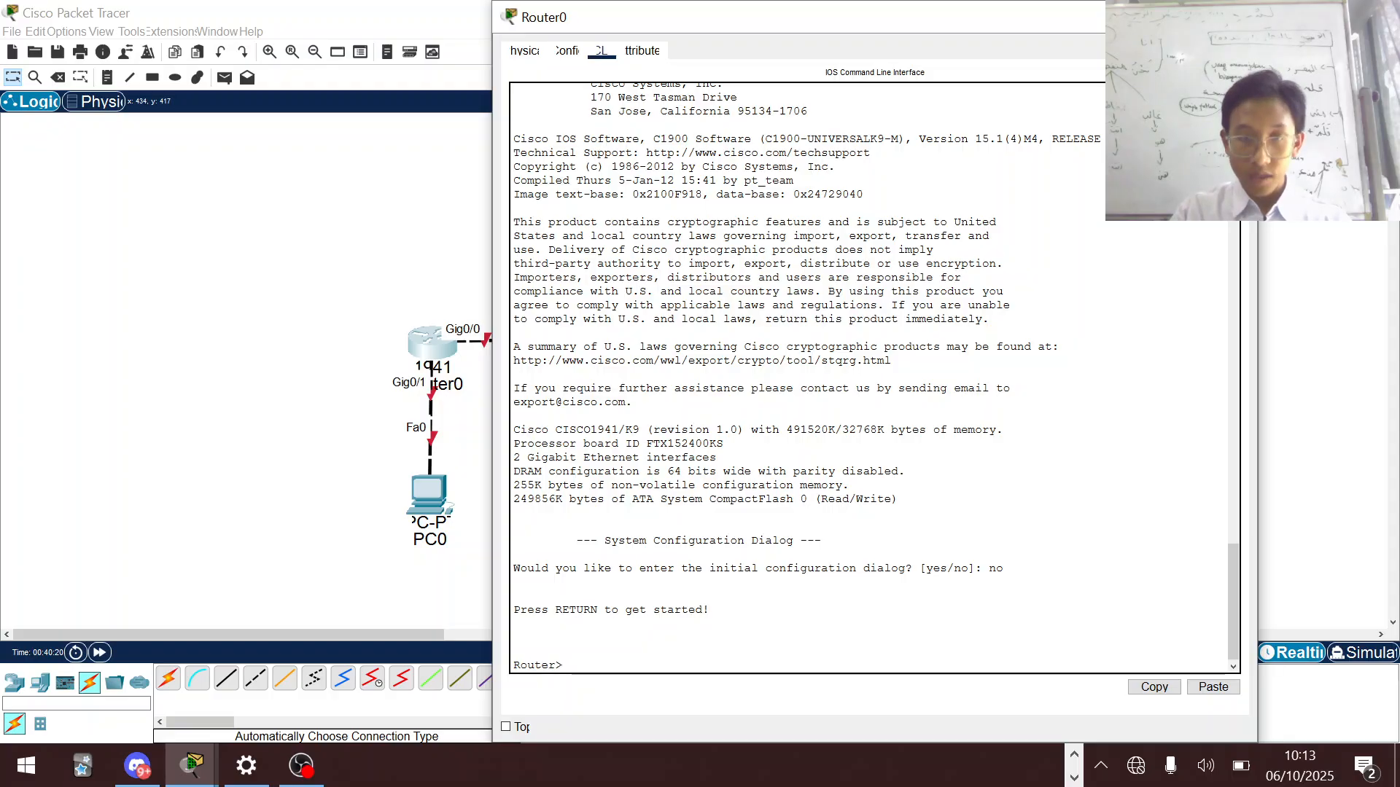
{"action": "type", "text": "en"}
{"action": "key", "text": "Return"}
{"action": "type", "text": "conf t"}
{"action": "key", "text": "Return"}
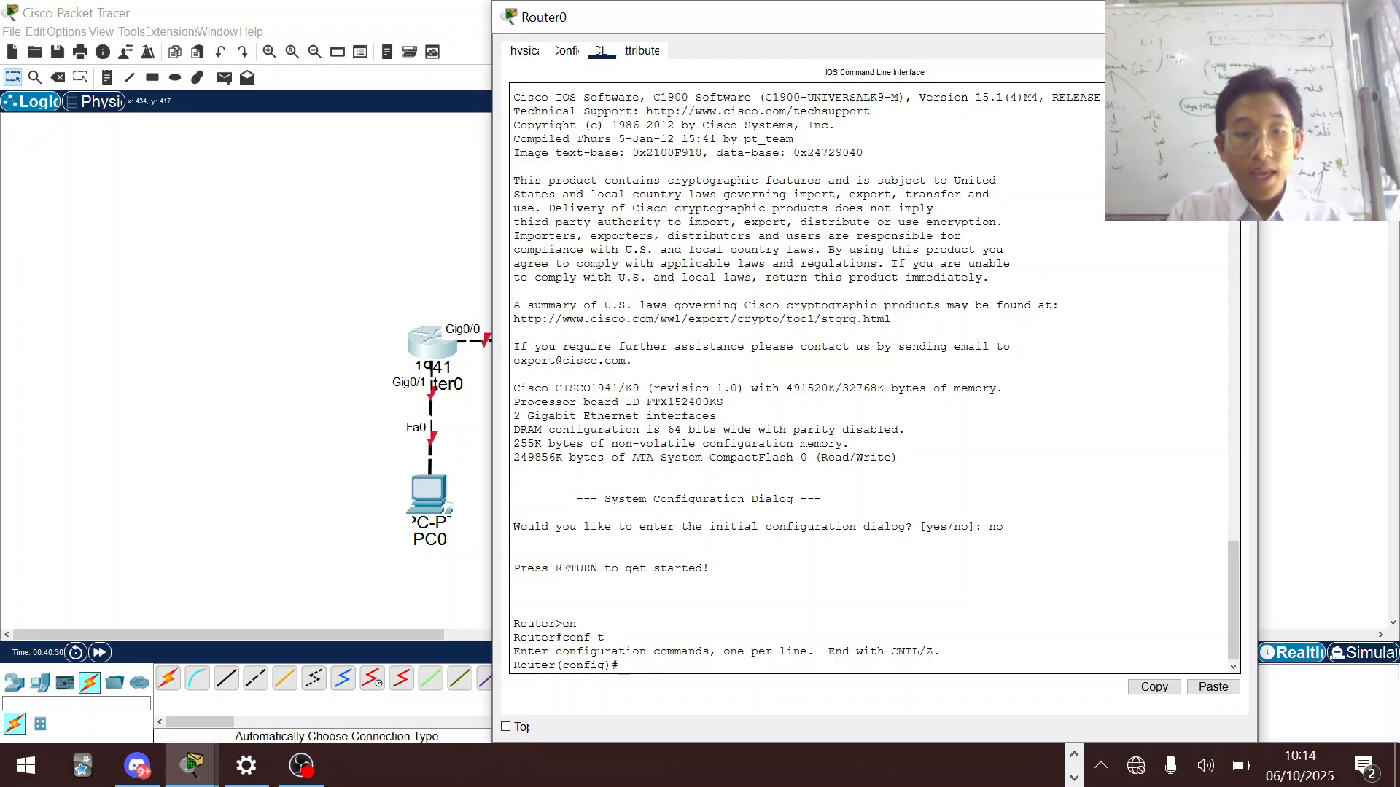
- Enable IPv6 unicast routing on Router0 and return to the topology
{"action": "type", "text": "ipv6 un"}
{"action": "key", "text": "Tab"}
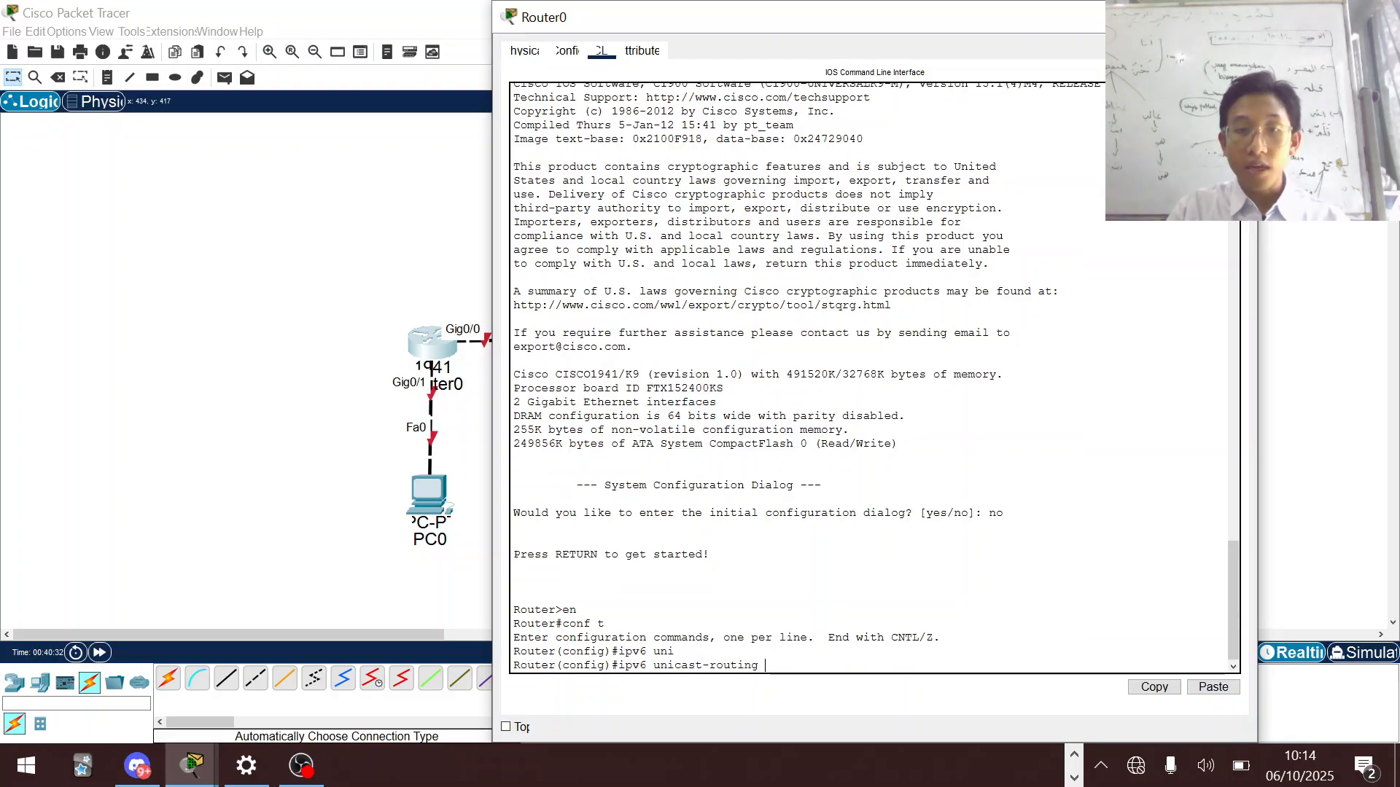
{"action": "key", "text": "Return"}
{"action": "left_click", "coordinate": [274, 569]}
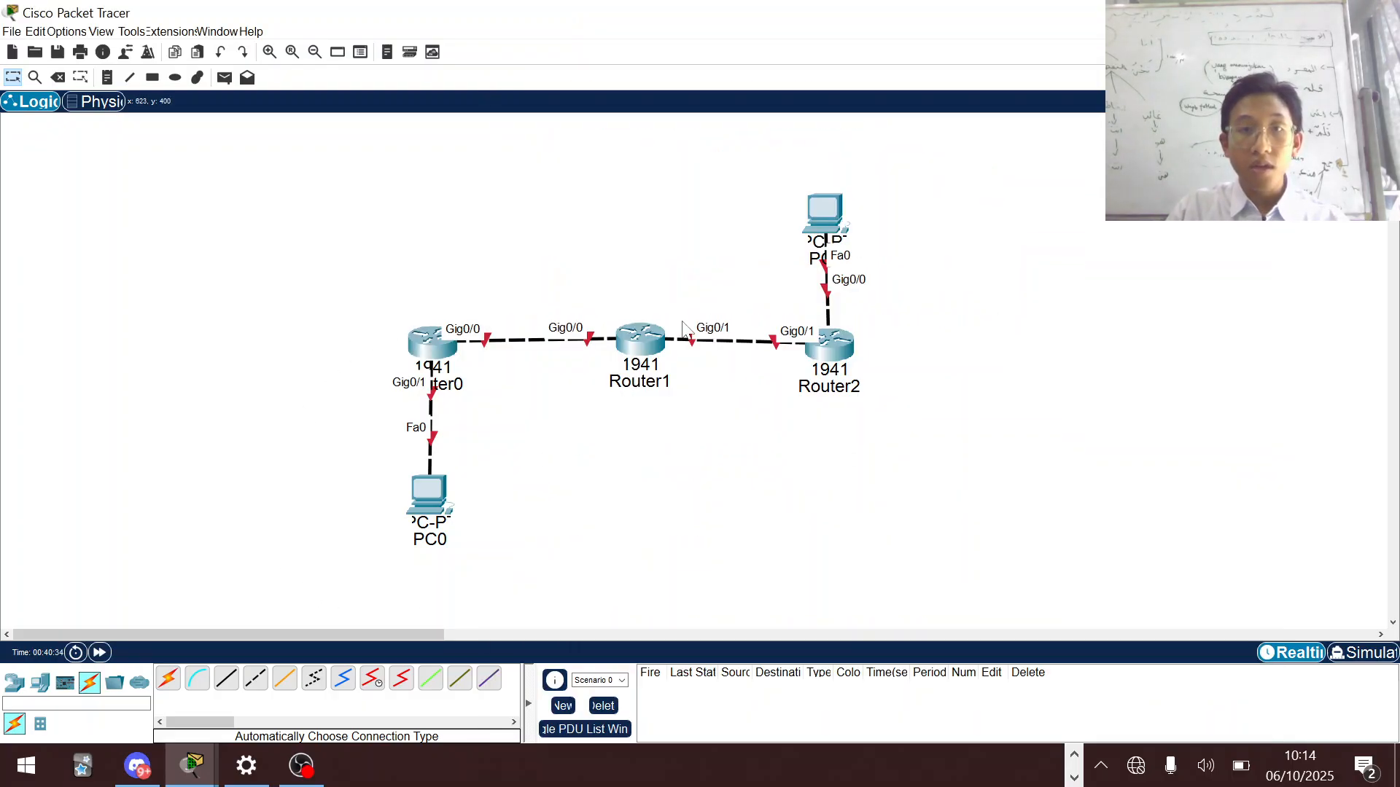
- Enter interface gi0/0 in Router0's configuration and bring it up with no shutdown
{"action": "left_click", "coordinate": [431, 356]}
{"action": "type", "text": "in"}
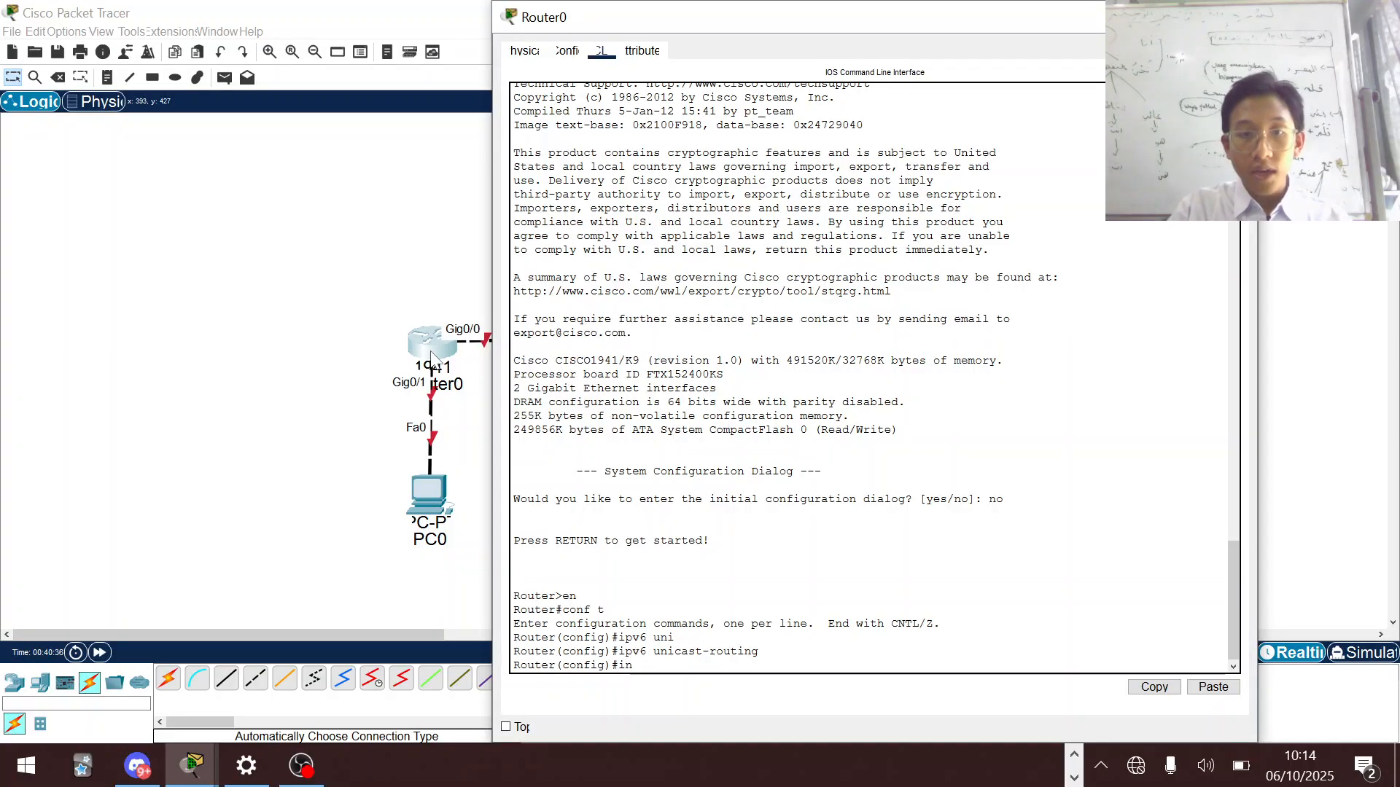
{"action": "type", "text": "t"}
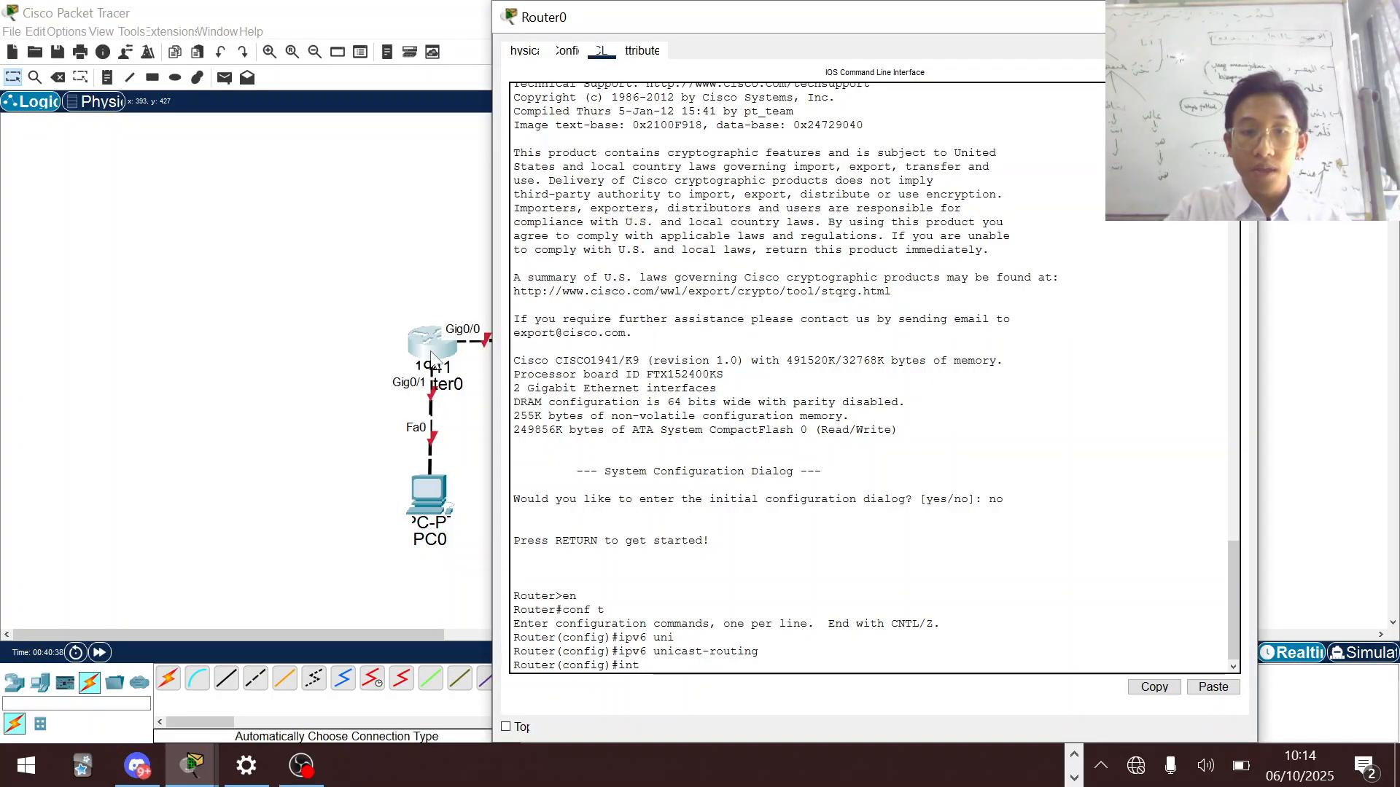
{"action": "type", "text": " gi0/0"}
{"action": "key", "text": "Return"}
{"action": "type", "text": "no "}
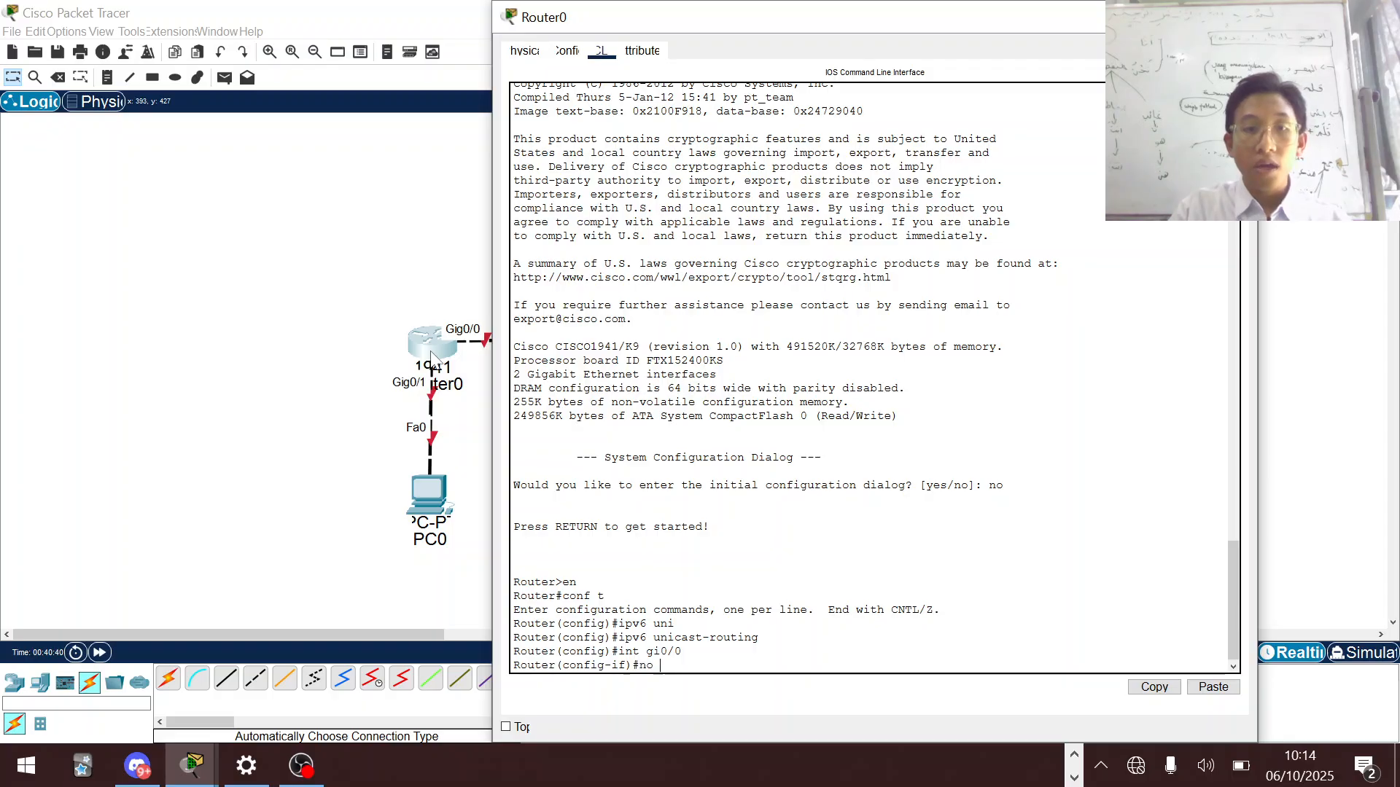
{"action": "type", "text": "sh"}
{"action": "key", "text": "Return"}
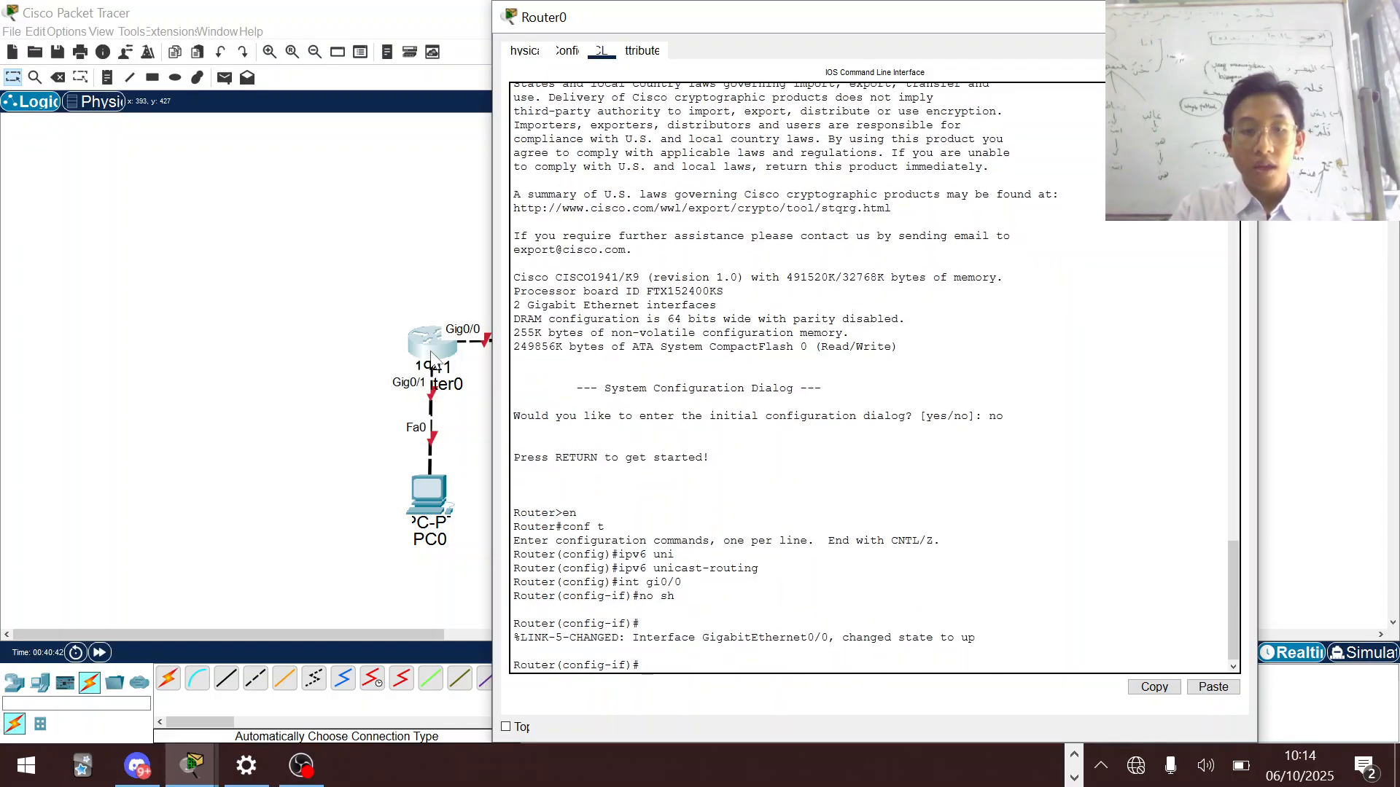
- Assign the IPv6 address 12::1/126 to Router0's gi0/0 interface
{"action": "type", "text": "ipv6 add"}
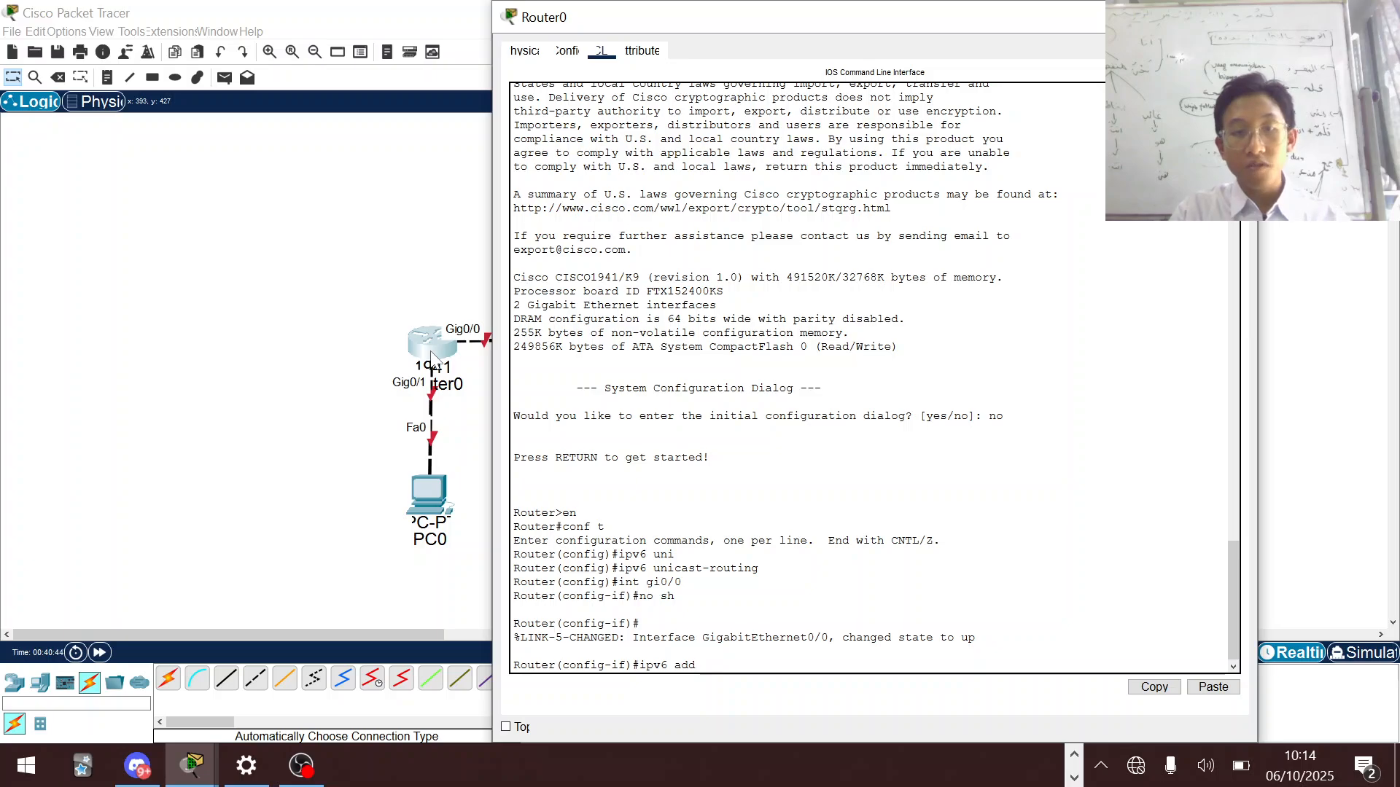
{"action": "type", "text": " 12::1"}
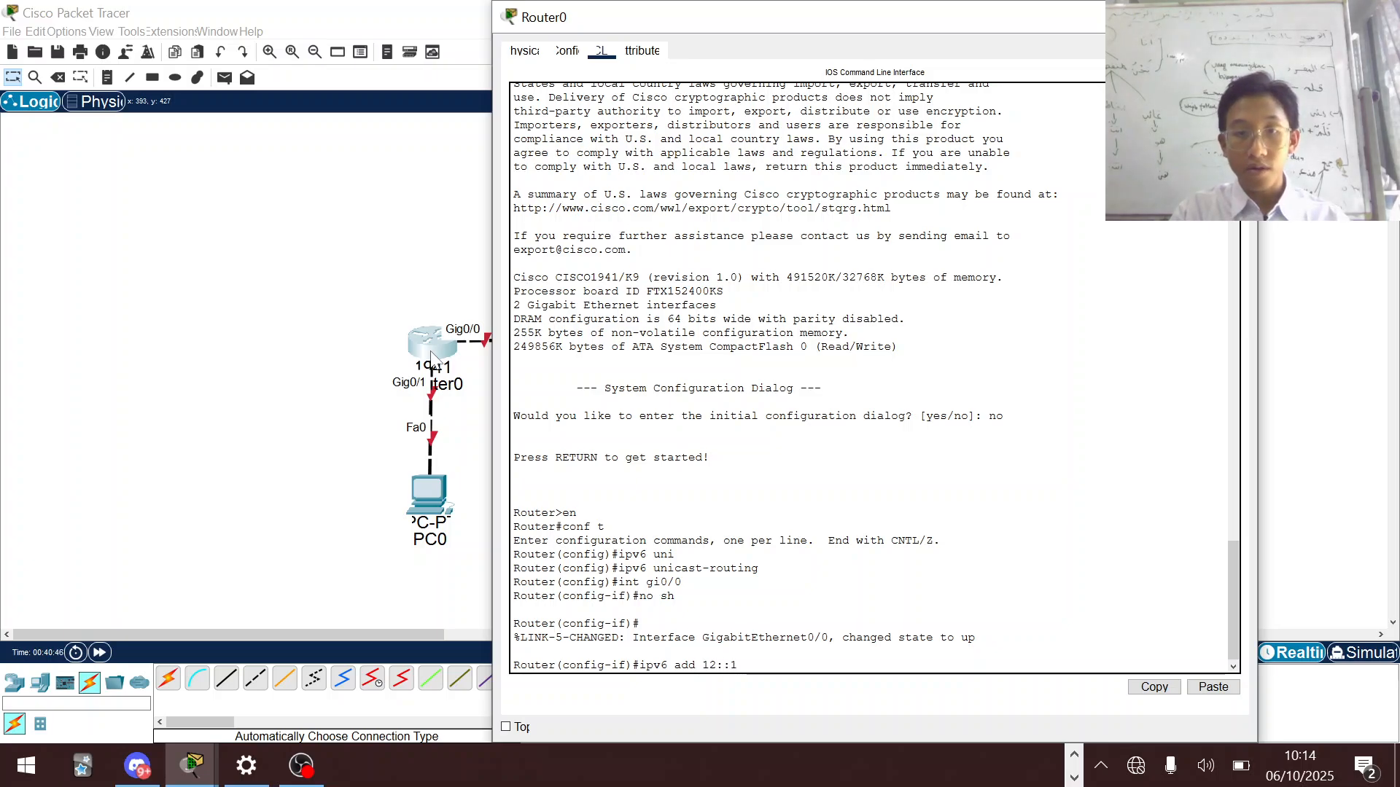
{"action": "type", "text": "/126"}
{"action": "key", "text": "Return"}
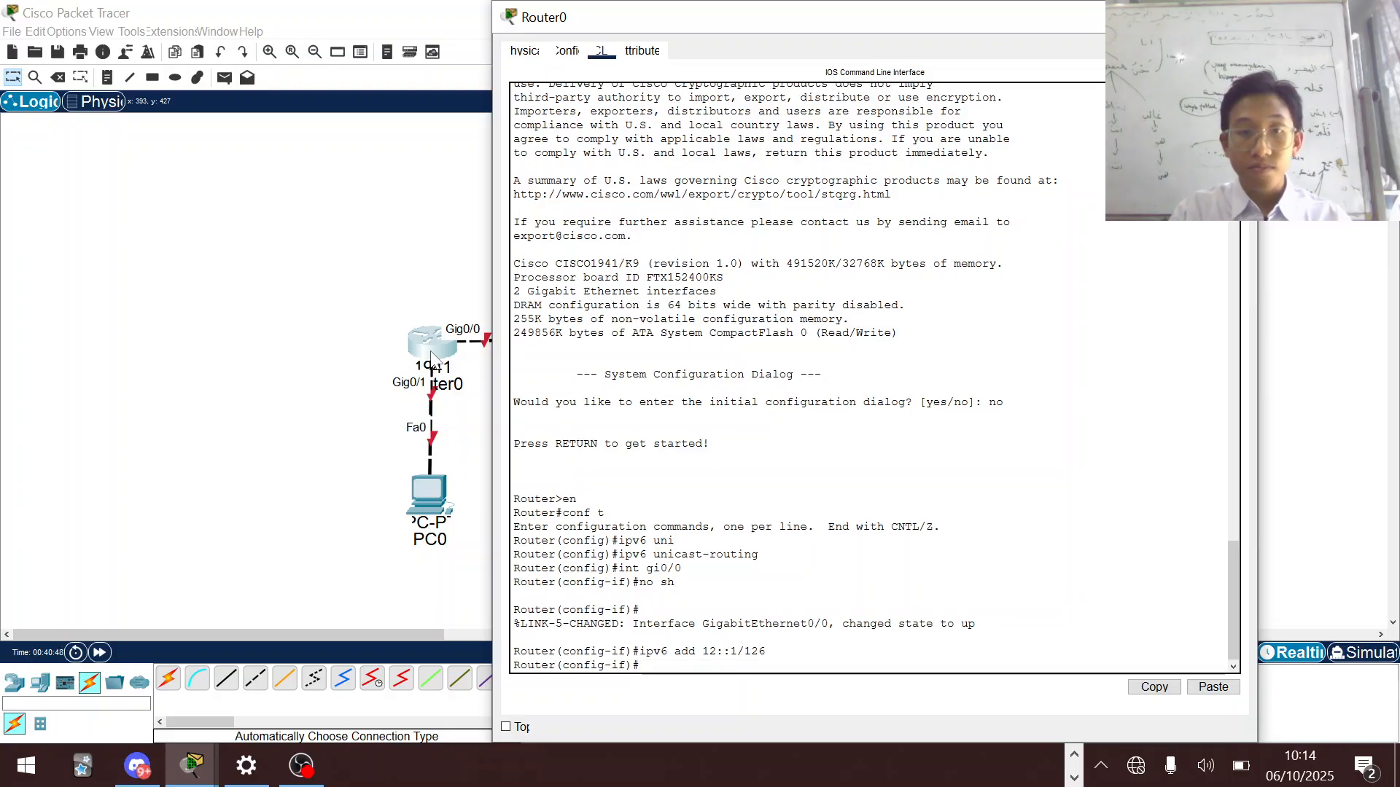
- Switch to interface gi0/1 on Router0 and bring it up with no shutdown
{"action": "type", "text": "int "}
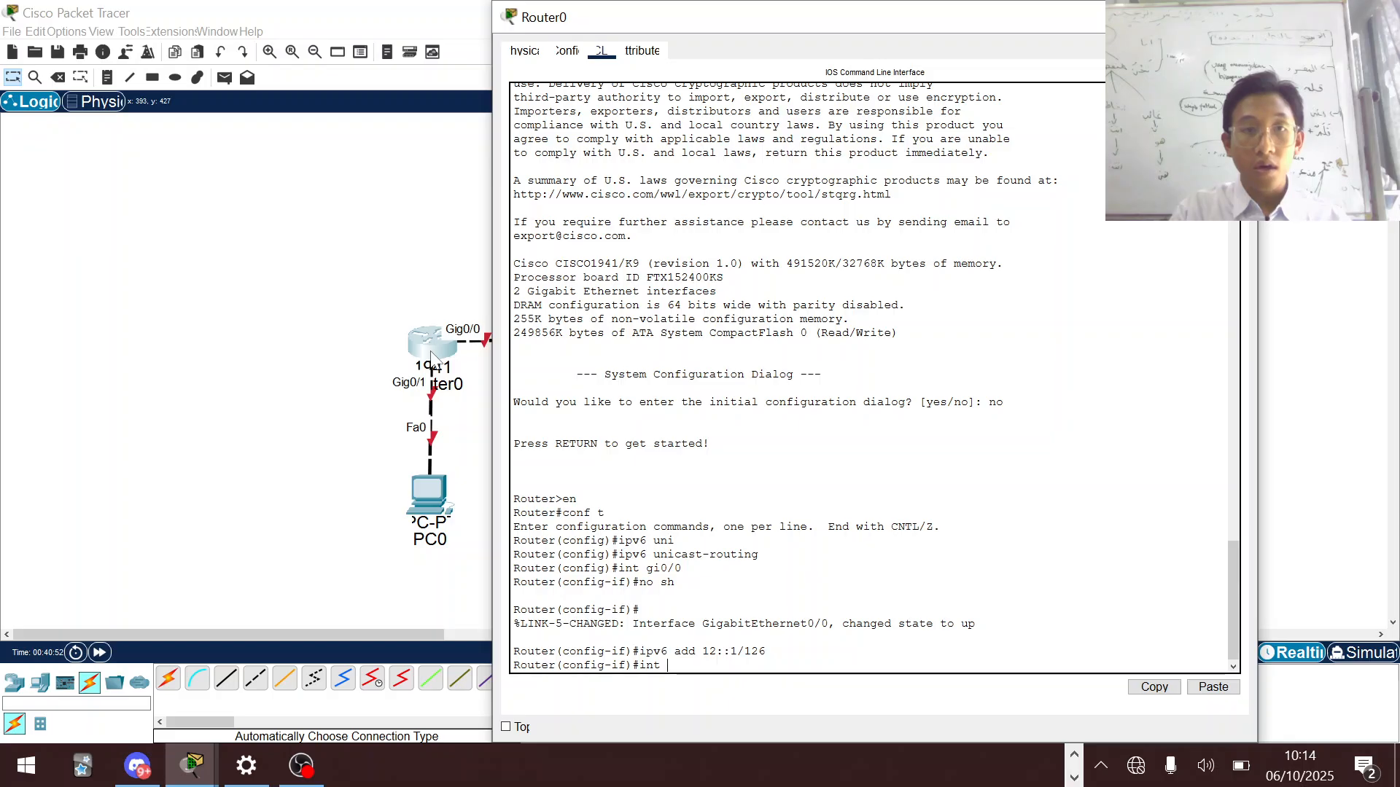
{"action": "type", "text": "gi0/1"}
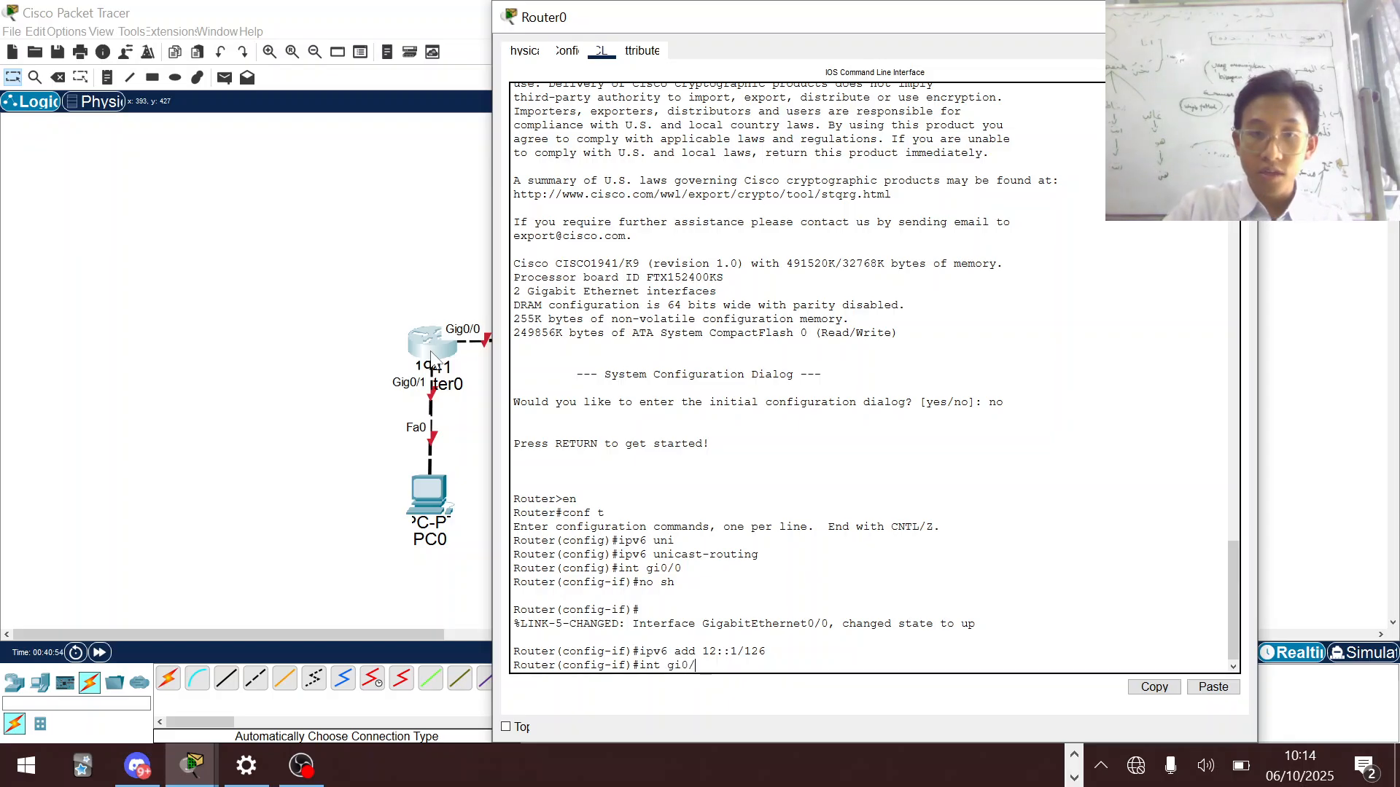
{"action": "key", "text": "Return"}
{"action": "type", "text": "no"}
{"action": "key", "text": "BackSpace"}
{"action": "key", "text": "BackSpace"}
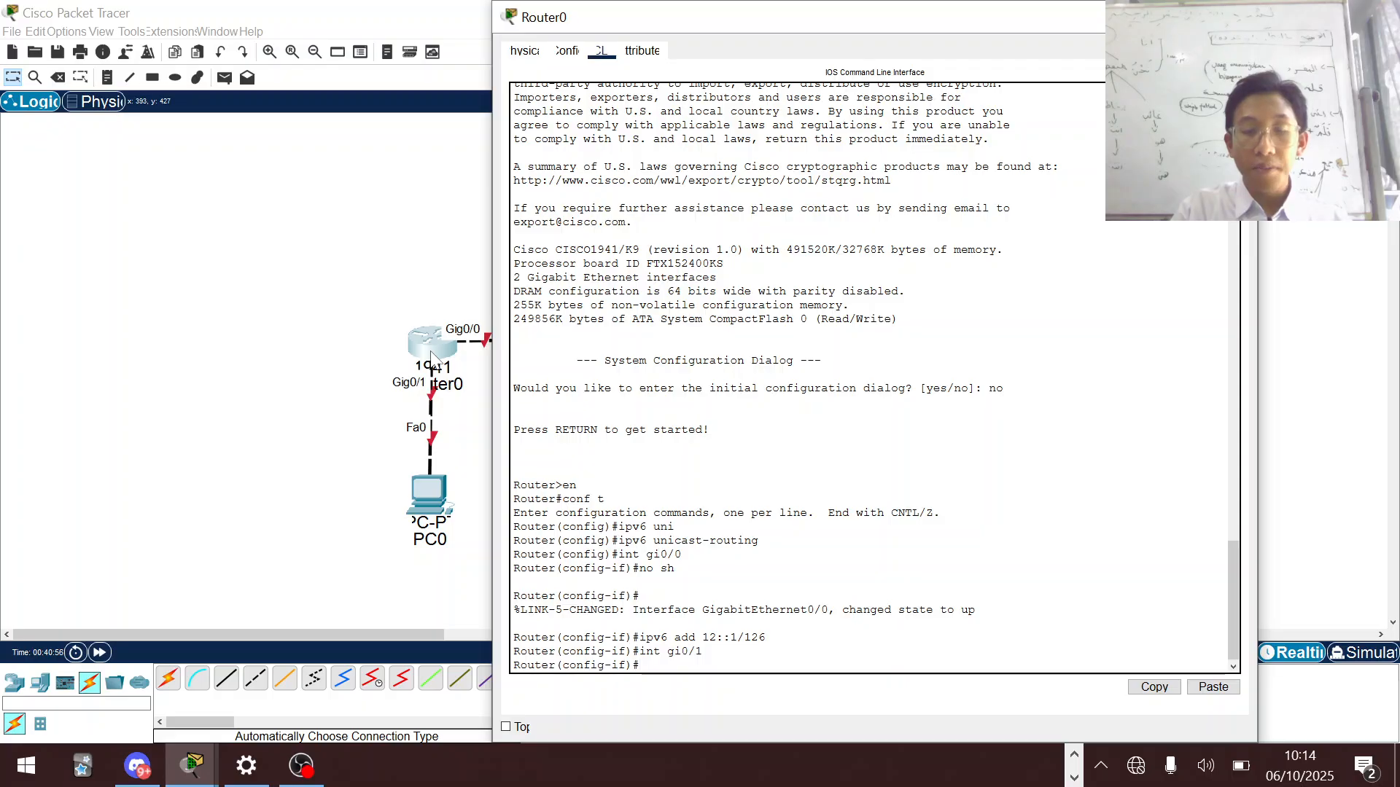
{"action": "type", "text": "no sh"}
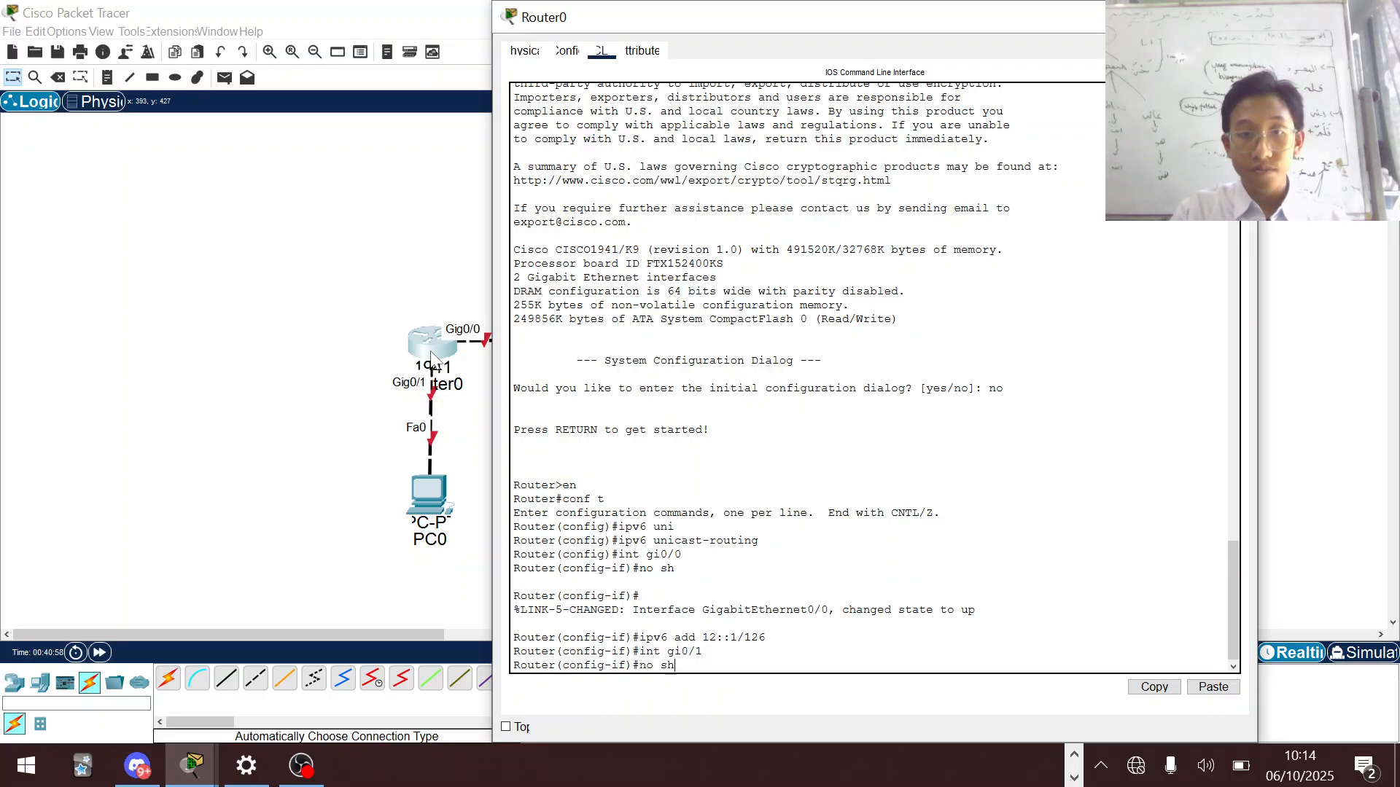
{"action": "key", "text": "Return"}
{"action": "key", "text": "Return"}
- Assign the IPv6 address 100::1/126 to Router0's gi0/1 interface facing PC0
{"action": "type", "text": "ip"}
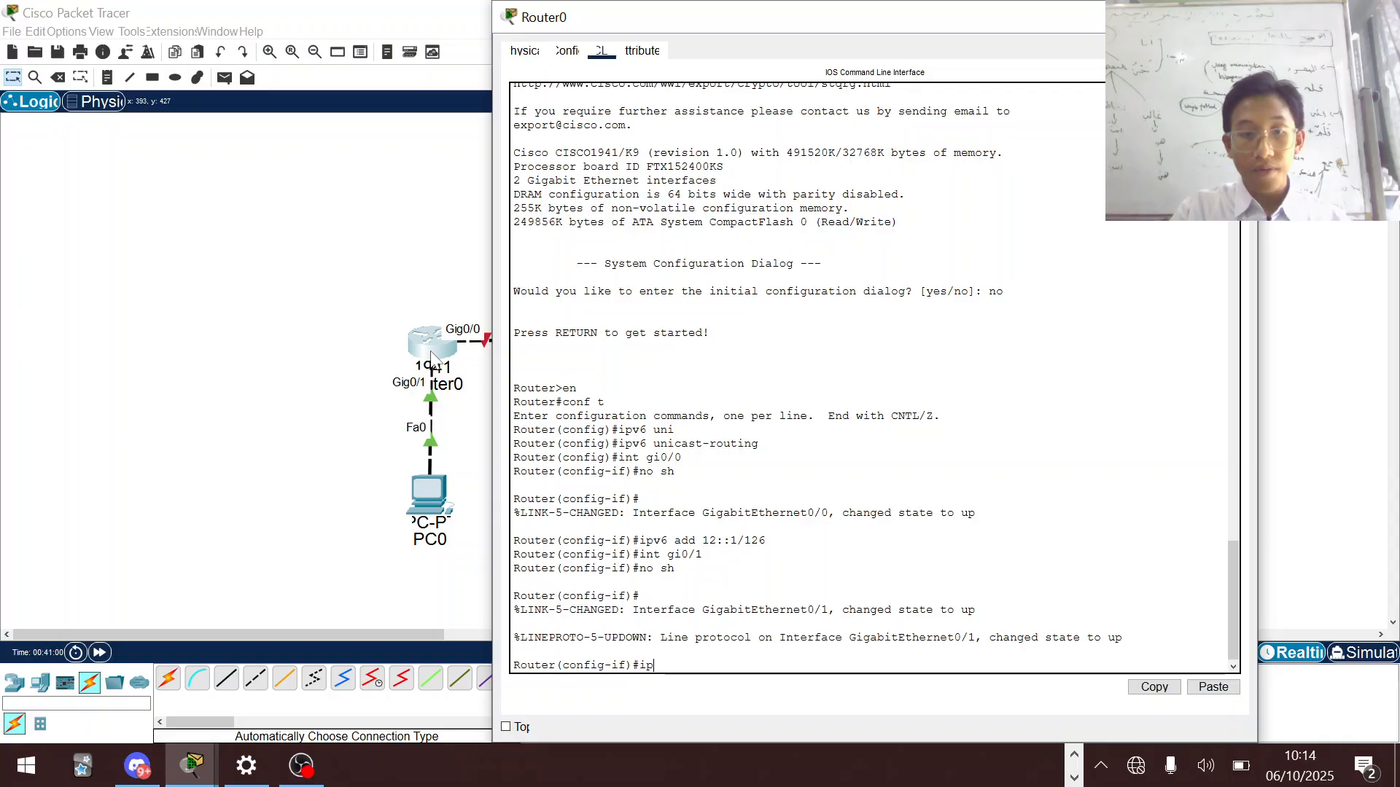
{"action": "type", "text": "vt"}
{"action": "key", "text": "BackSpace"}
{"action": "type", "text": "6 add "}
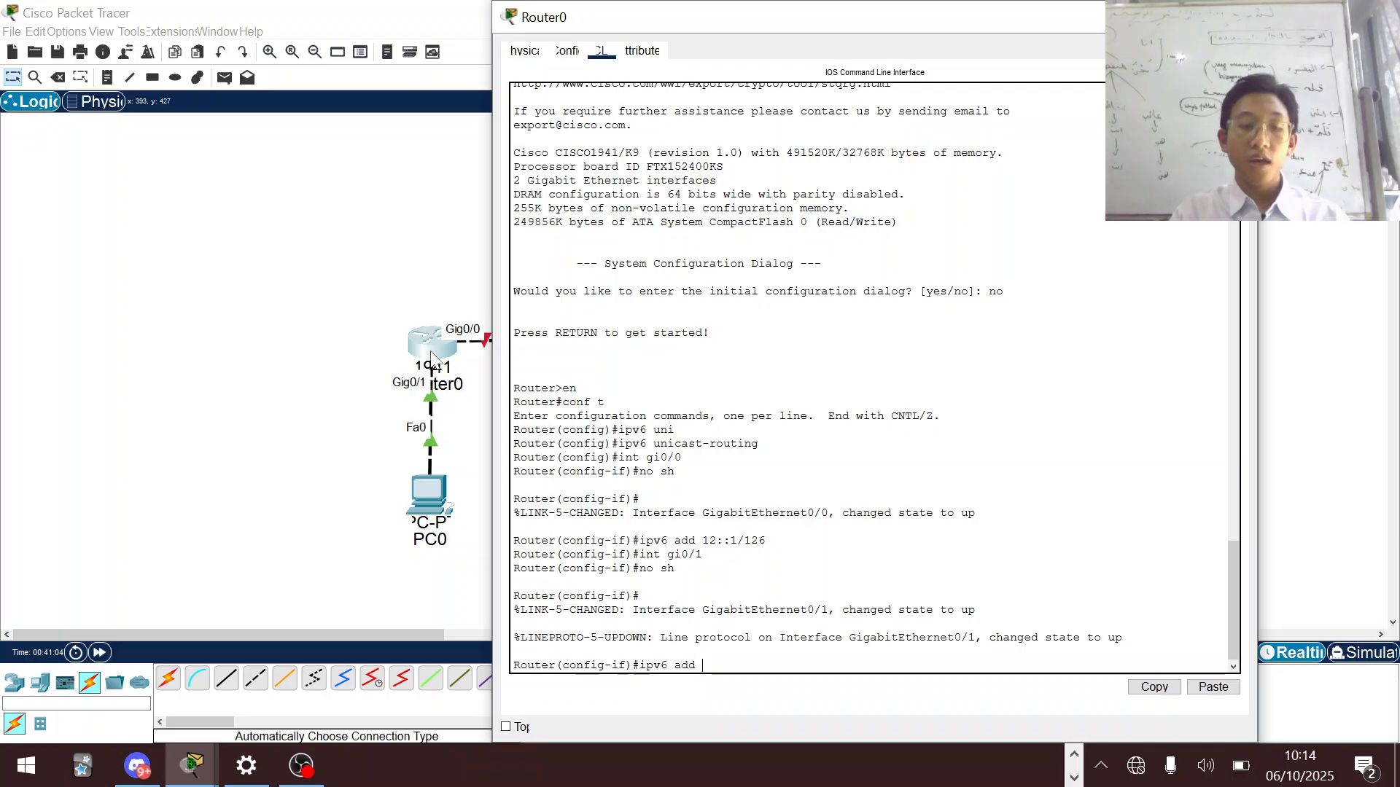
{"action": "type", "text": "100"}
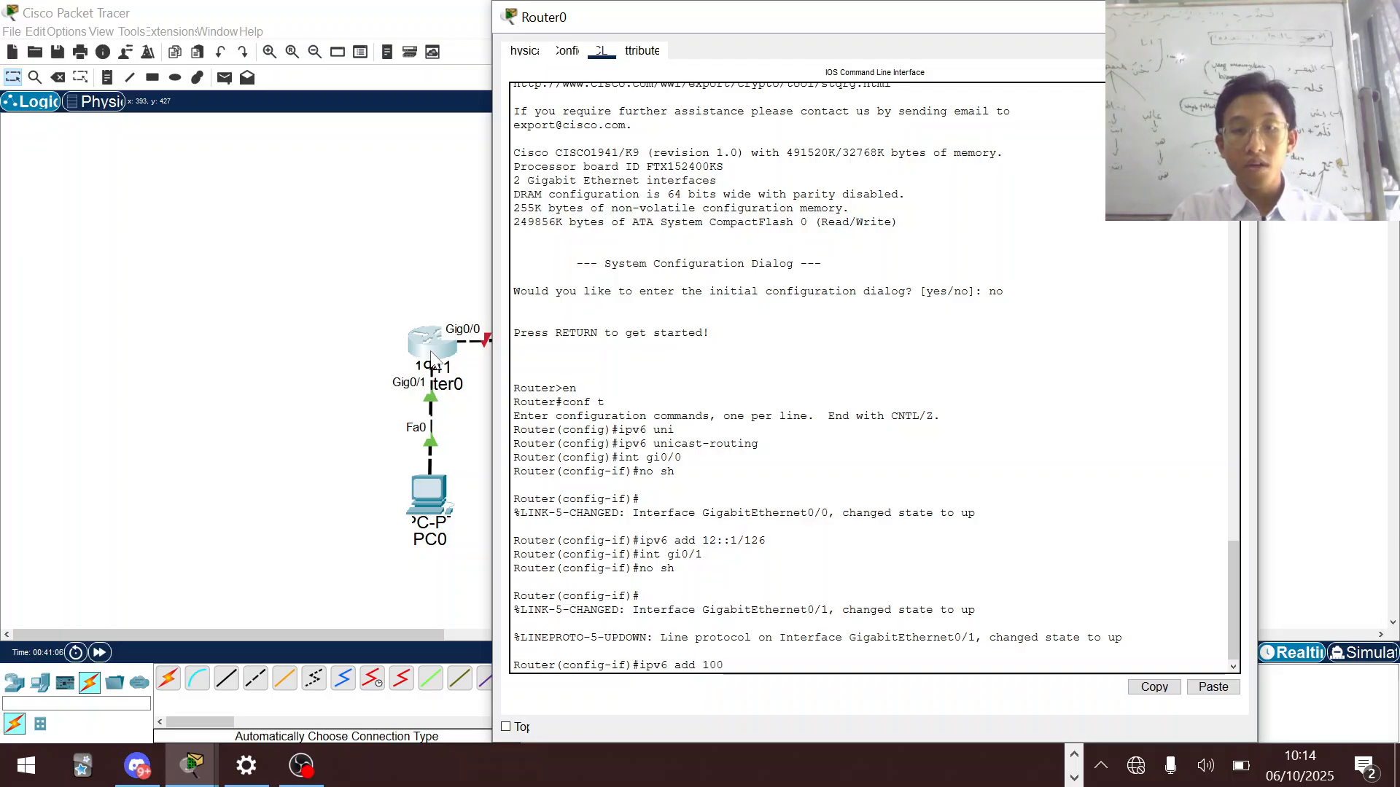
{"action": "type", "text": "::"}
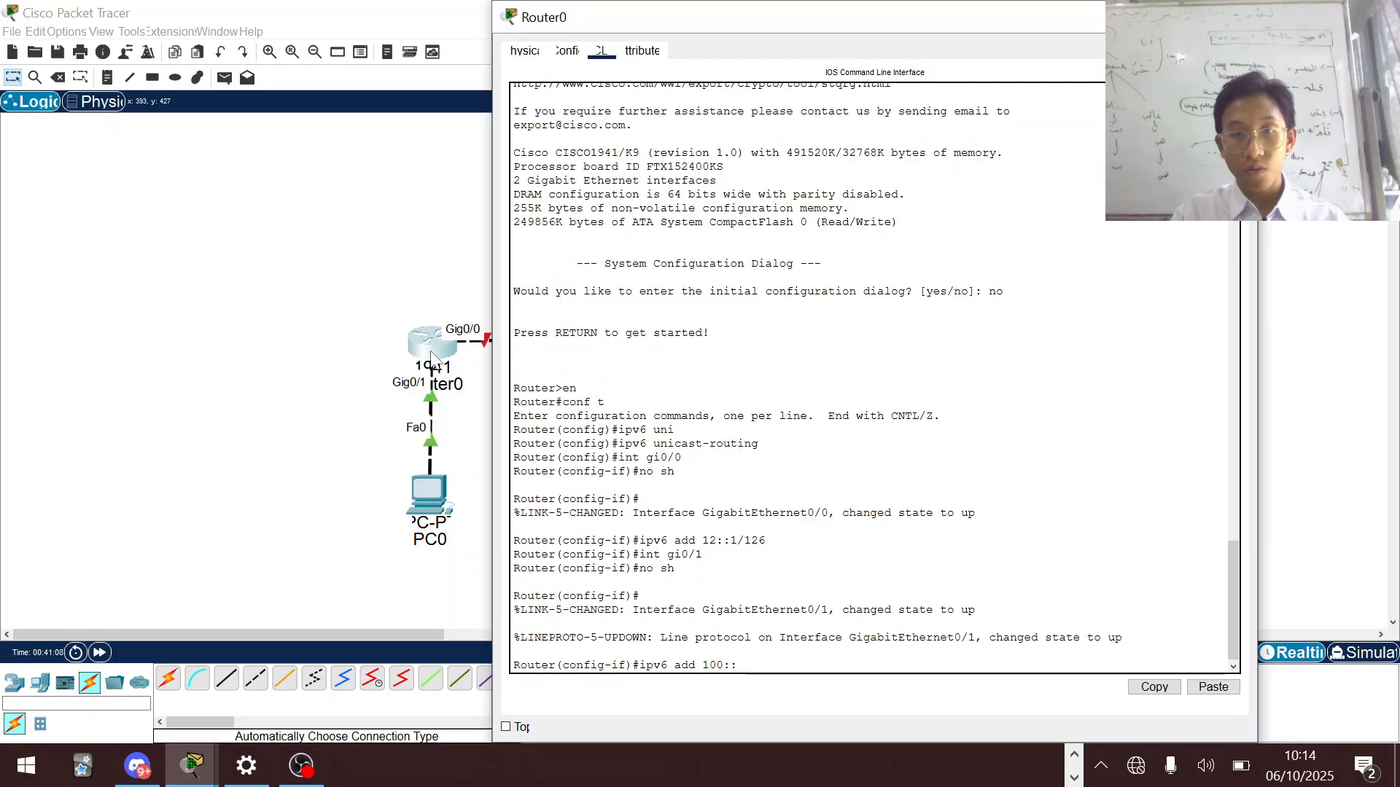
{"action": "type", "text": ":1/126"}
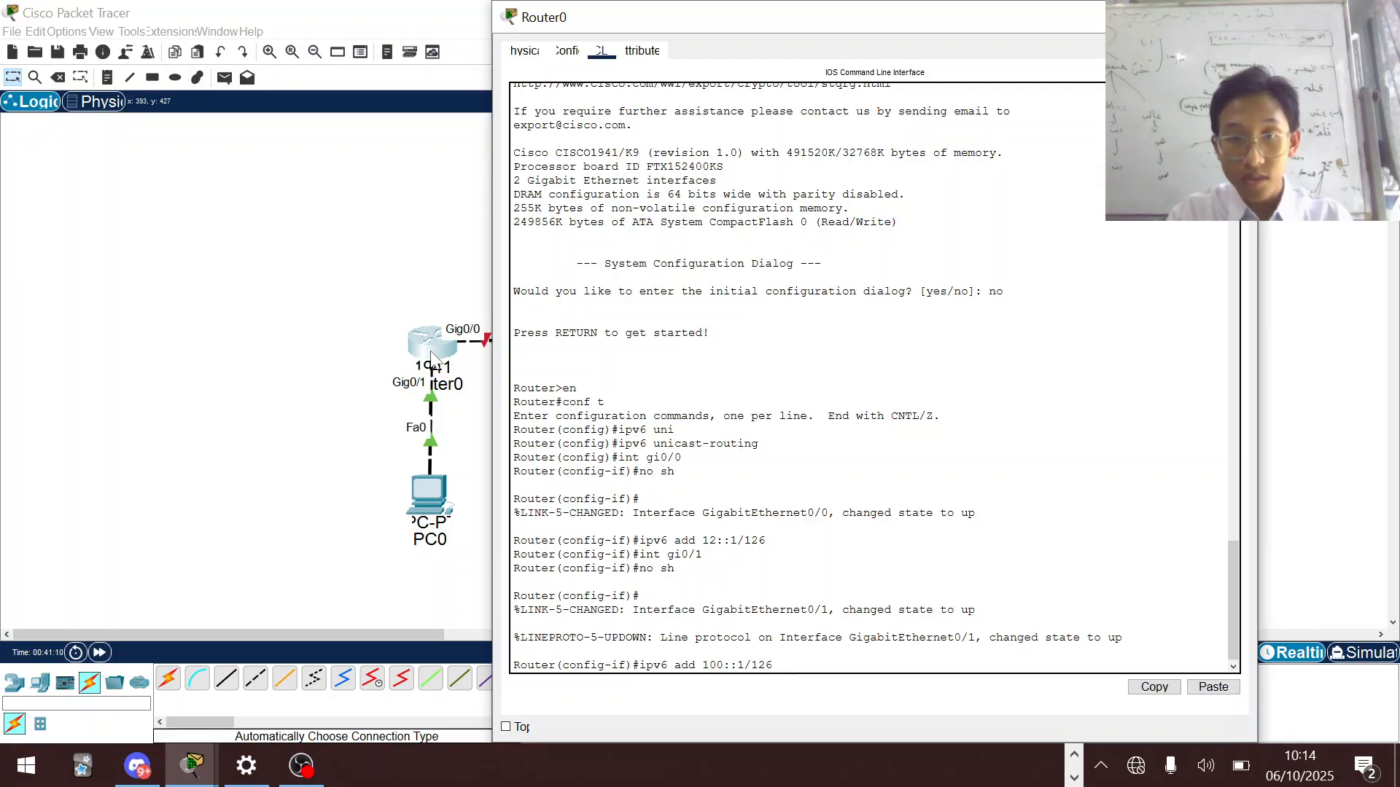
{"action": "key", "text": "Return"}
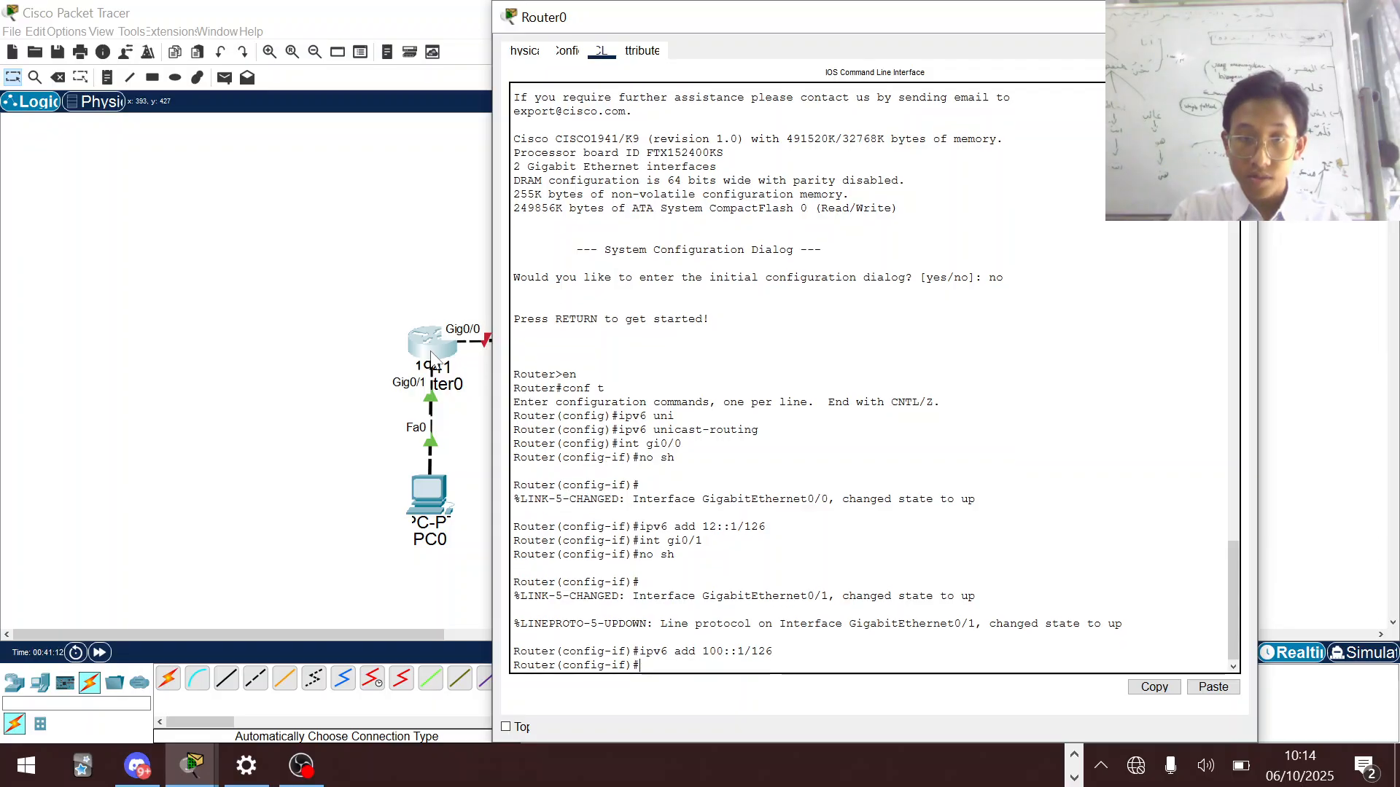
- Create loopback interface lo0 on Router0 with IPv6 address 1::1/128 and return to the topology
{"action": "type", "text": "int"}
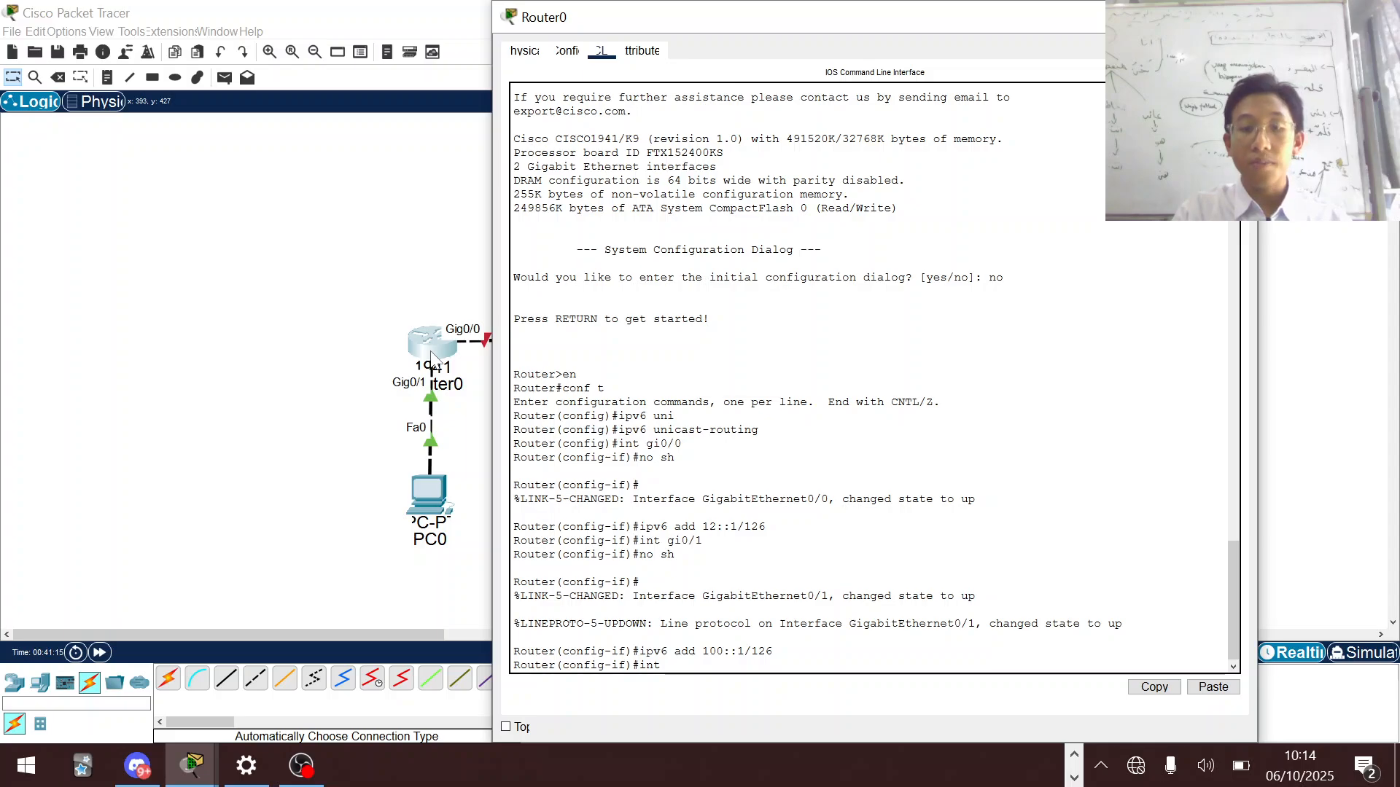
{"action": "type", "text": " lo0"}
{"action": "key", "text": "Return"}
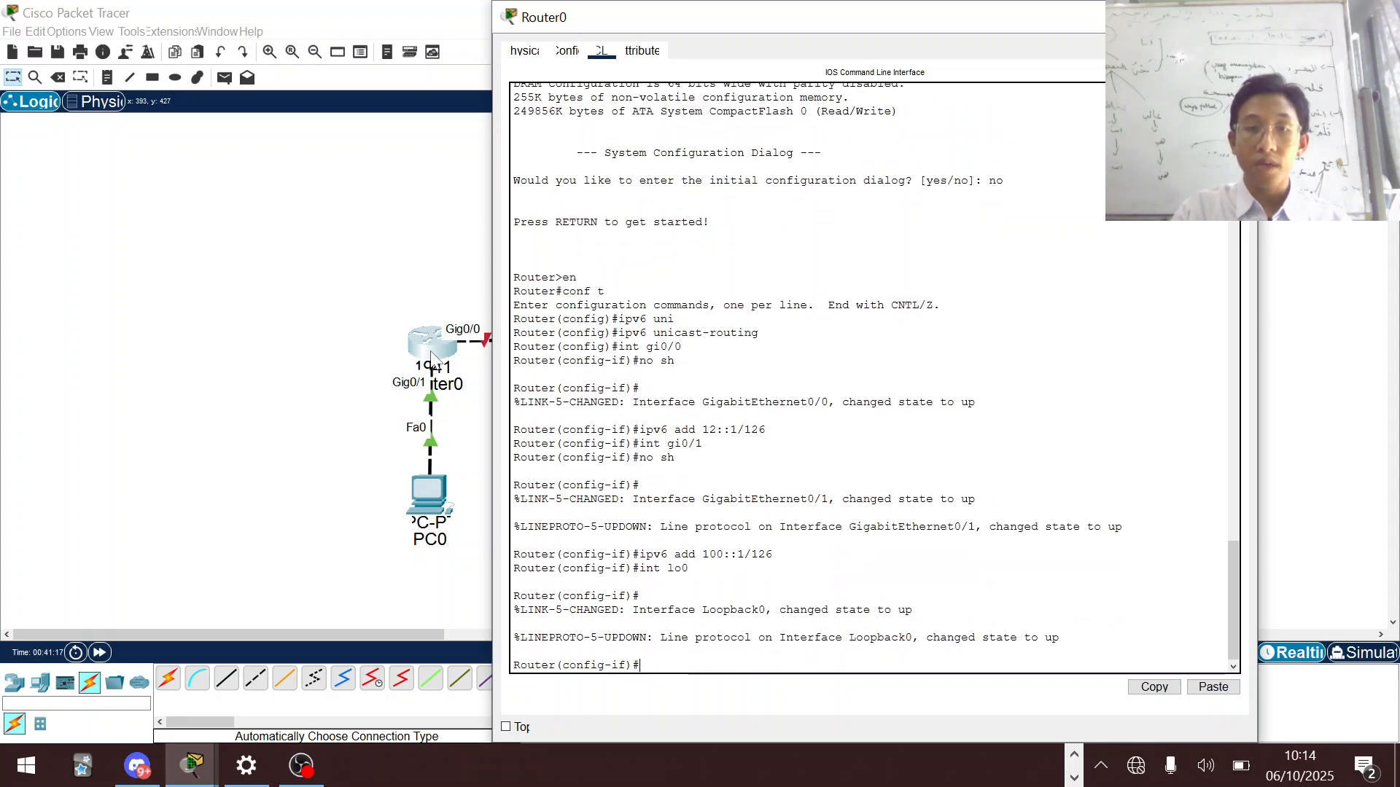
{"action": "type", "text": "ipv6"}
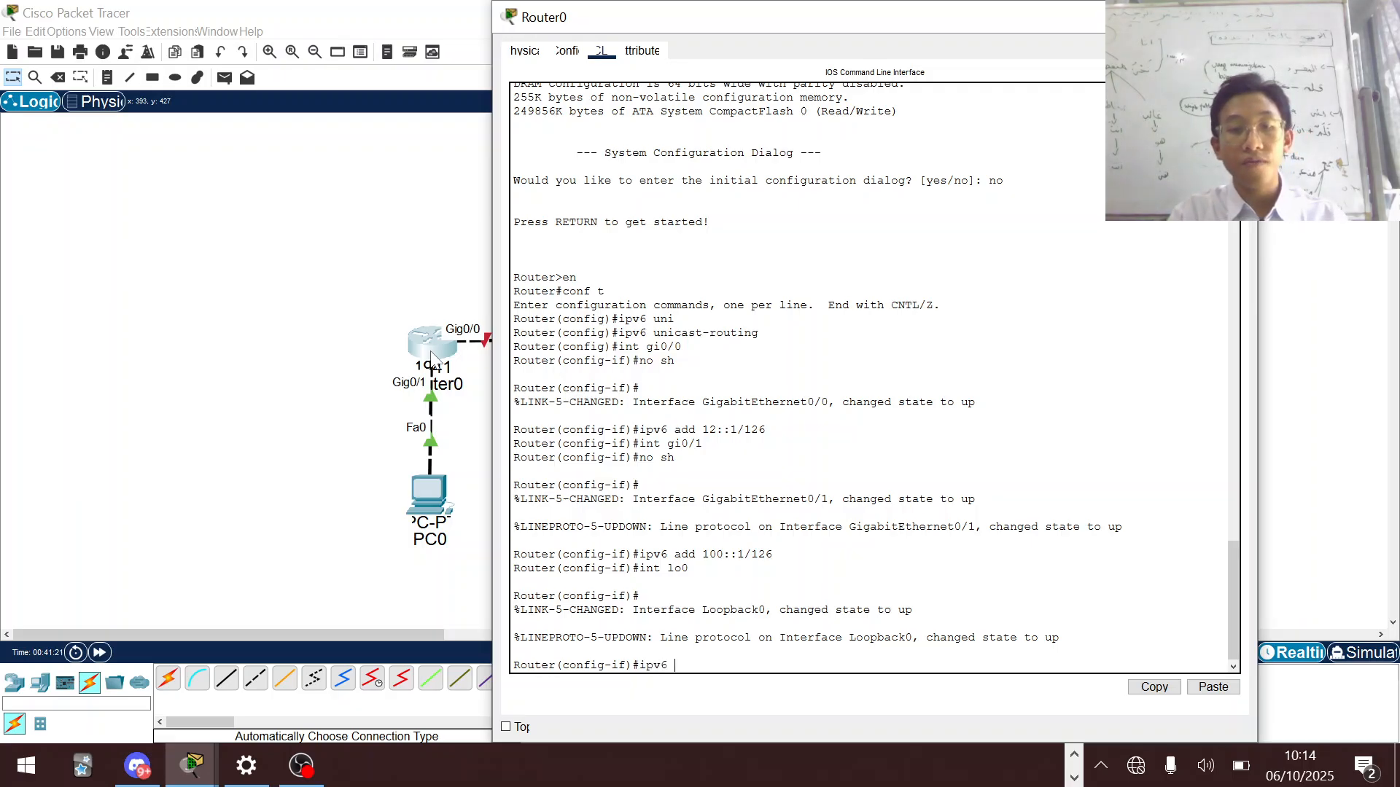
{"action": "type", "text": " add 1"}
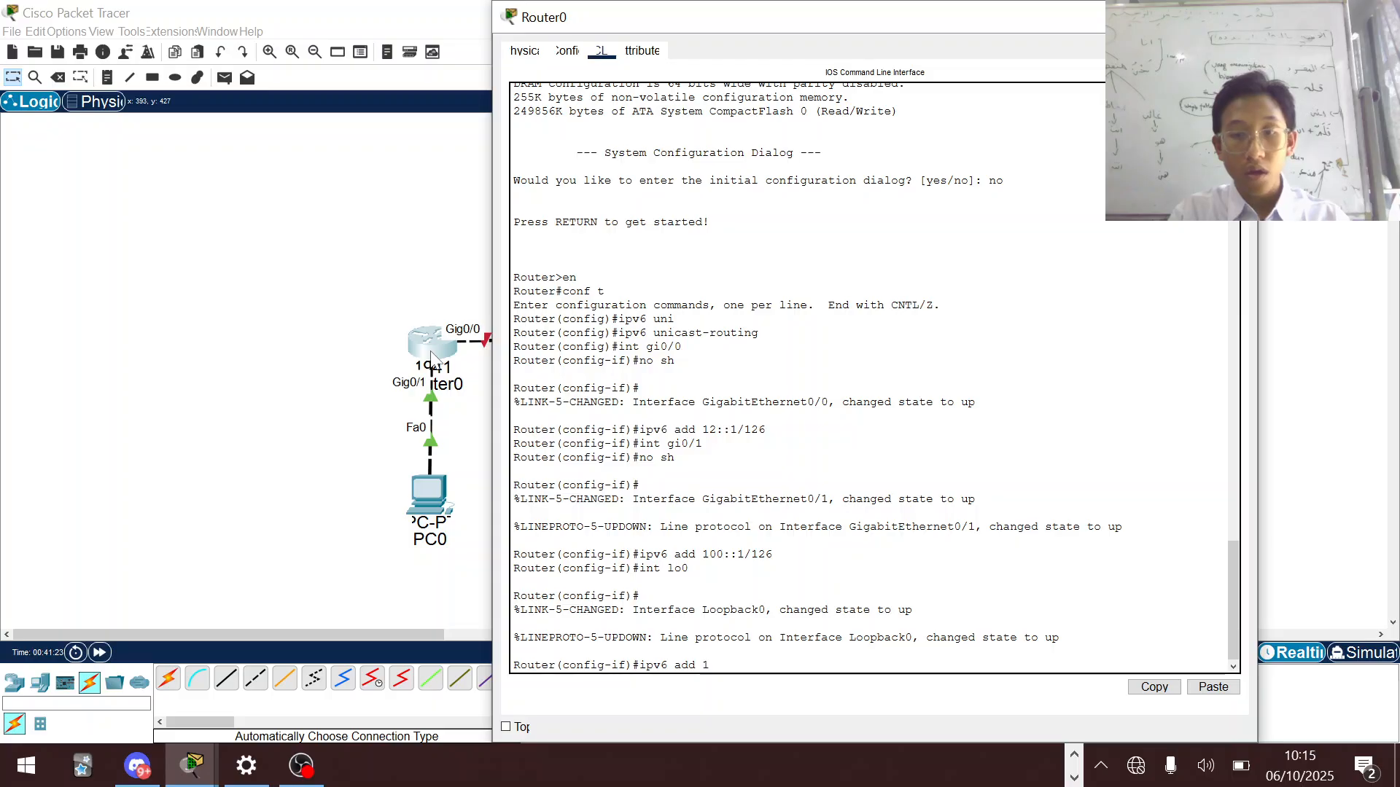
{"action": "type", "text": "::1/"}
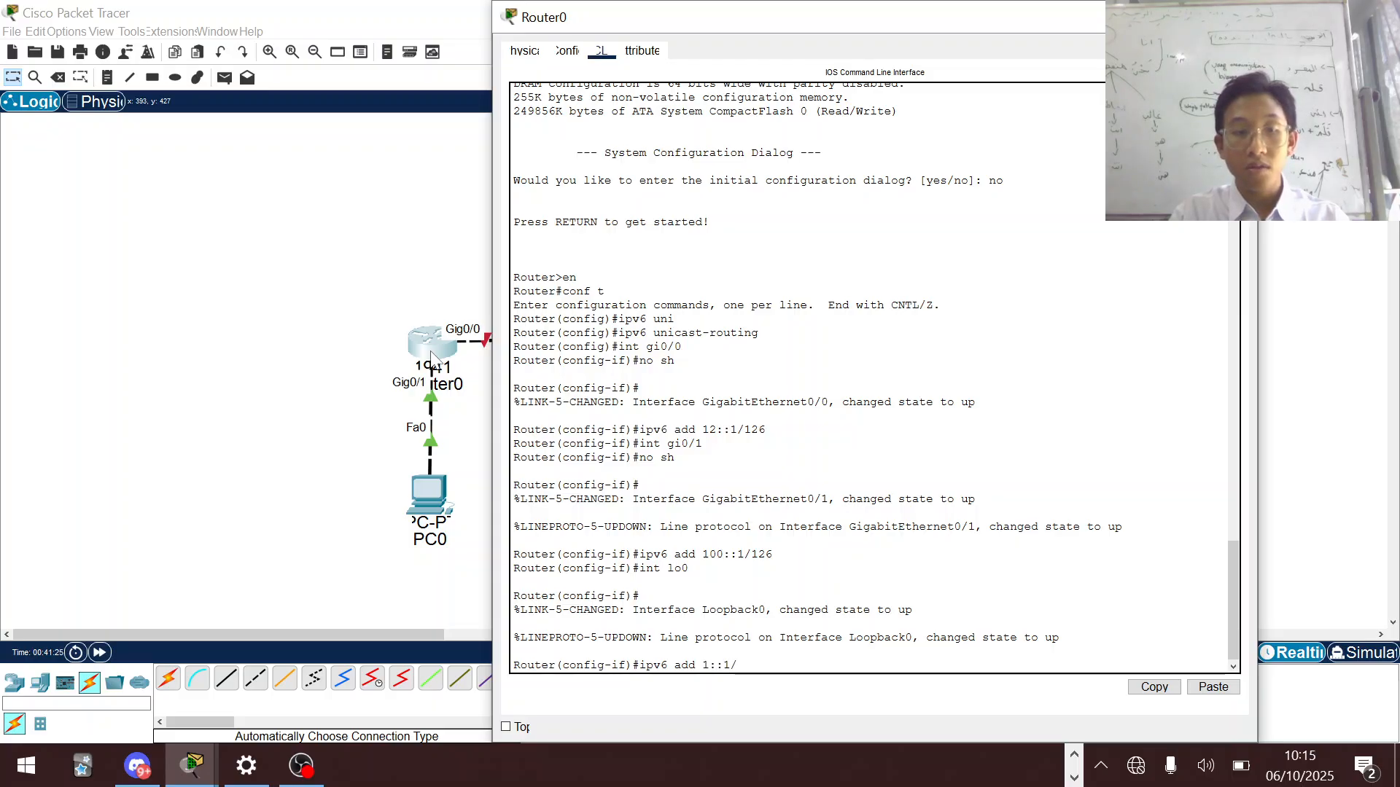
{"action": "type", "text": "128"}
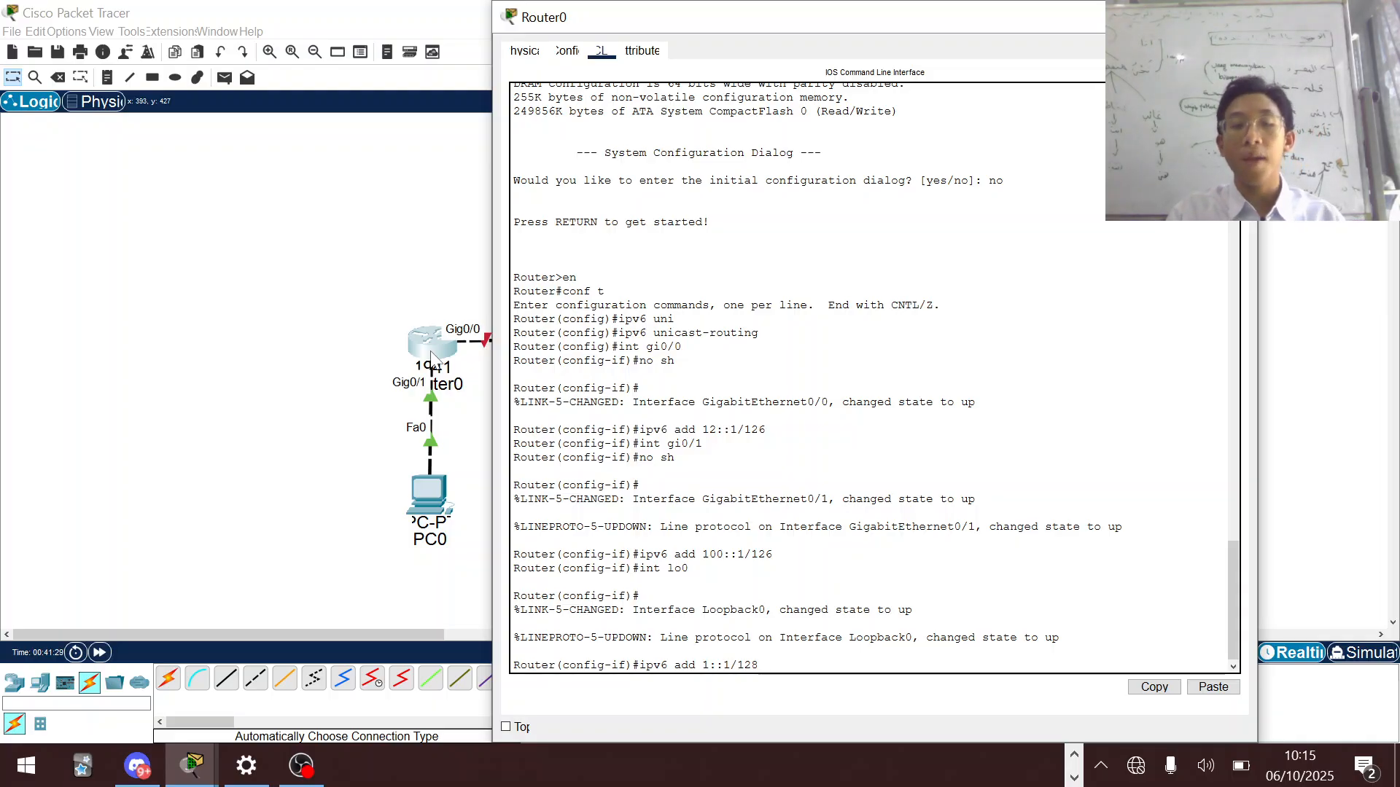
{"action": "key", "text": "Return"}
{"action": "left_click", "coordinate": [175, 324]}
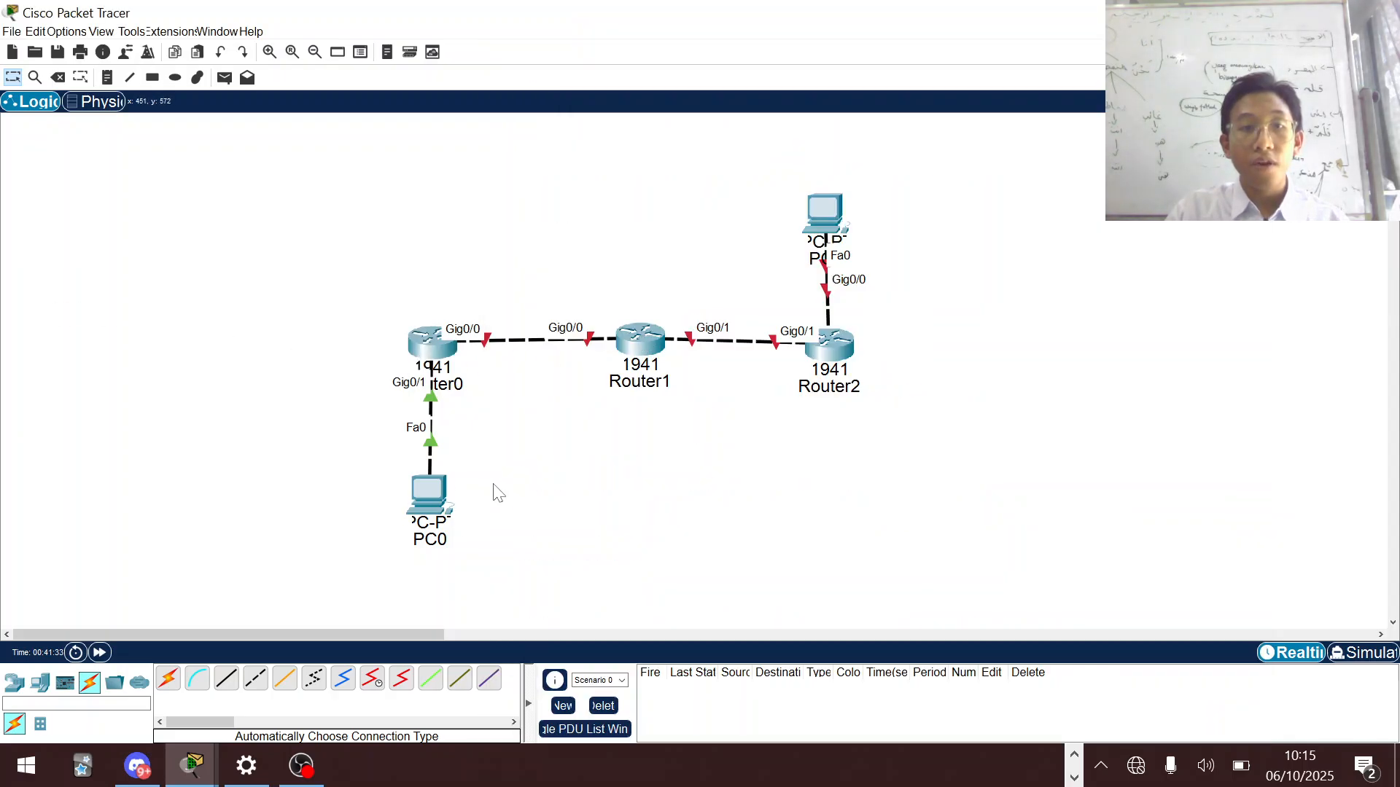
- Set PC0's static IPv6 address to 100::2 in its IP configuration, replacing the existing address
{"action": "left_click", "coordinate": [425, 347]}
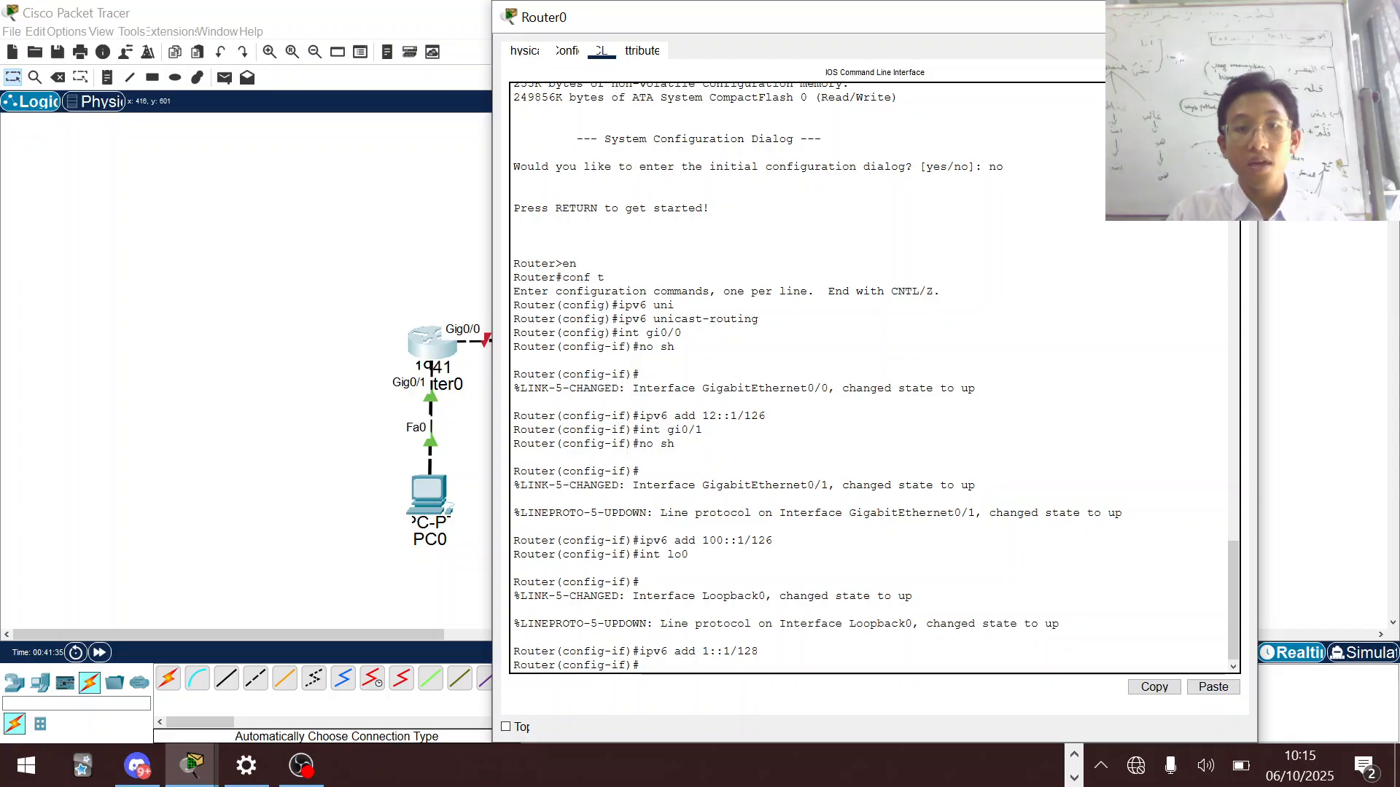
{"action": "left_click", "coordinate": [59, 523]}
{"action": "left_click", "coordinate": [438, 492]}
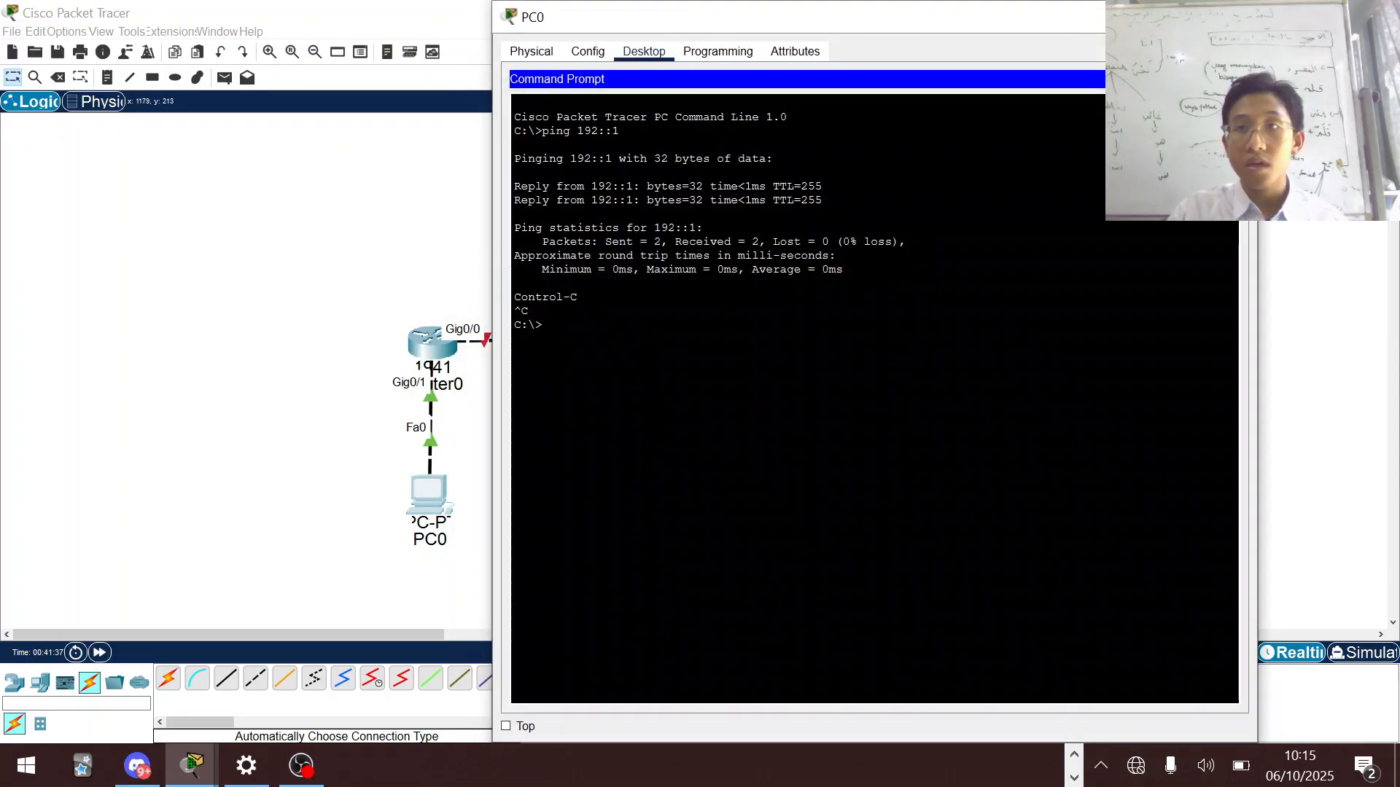
{"action": "left_click", "coordinate": [1230, 79]}
{"action": "left_click", "coordinate": [558, 134]}
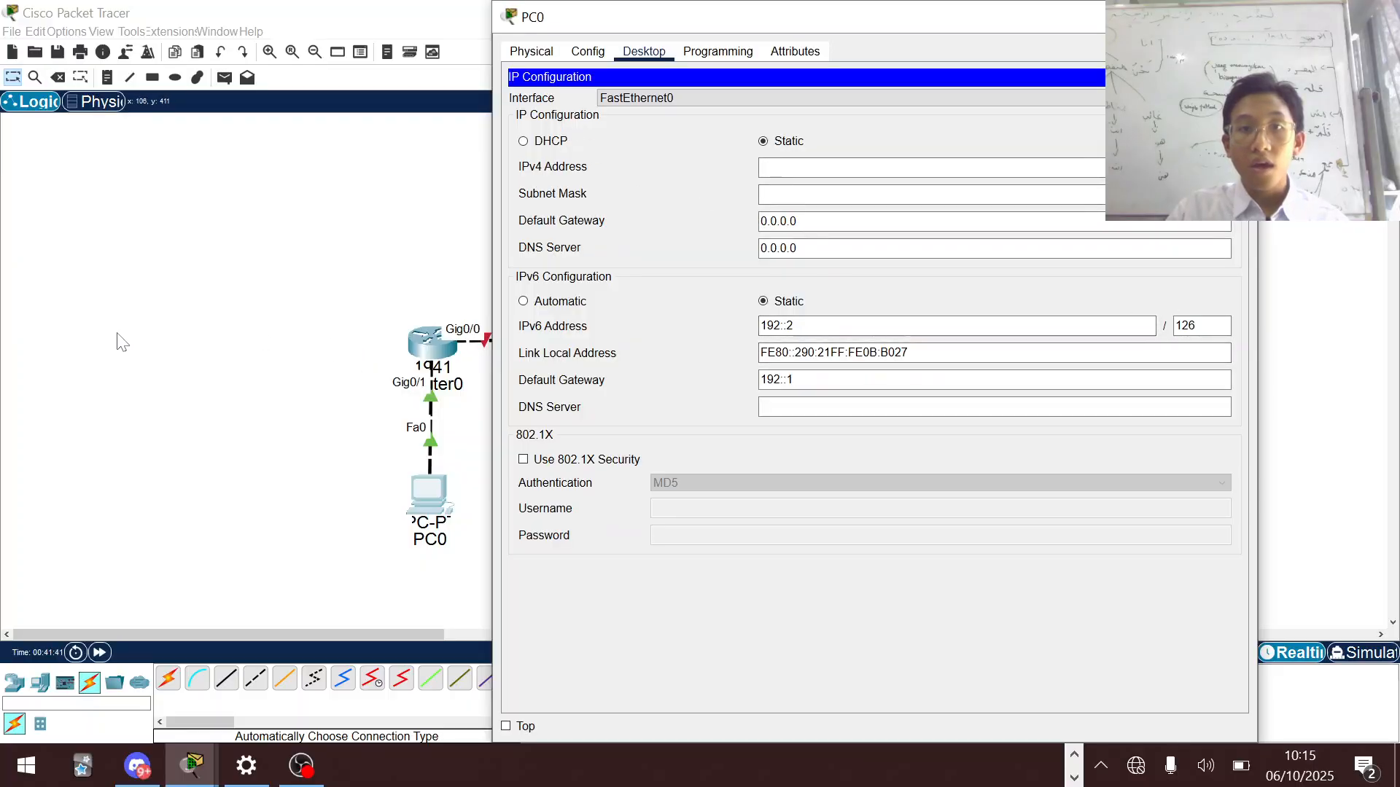
{"action": "left_click", "coordinate": [835, 326]}
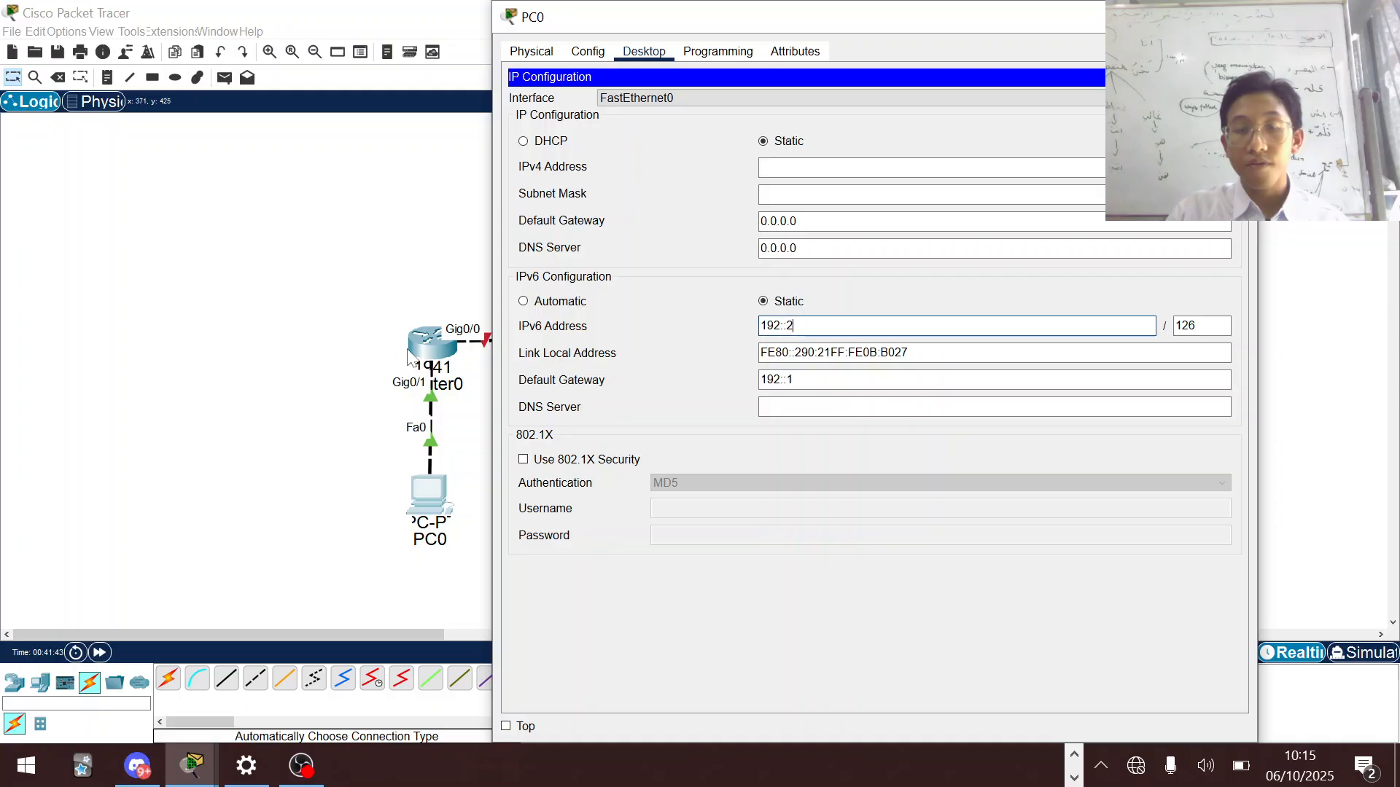
{"action": "key", "text": "BackSpace"}
{"action": "key", "text": "BackSpace"}
{"action": "key", "text": "BackSpace"}
{"action": "key", "text": "BackSpace"}
{"action": "key", "text": "BackSpace"}
{"action": "key", "text": "BackSpace"}
{"action": "type", "text": "10"}
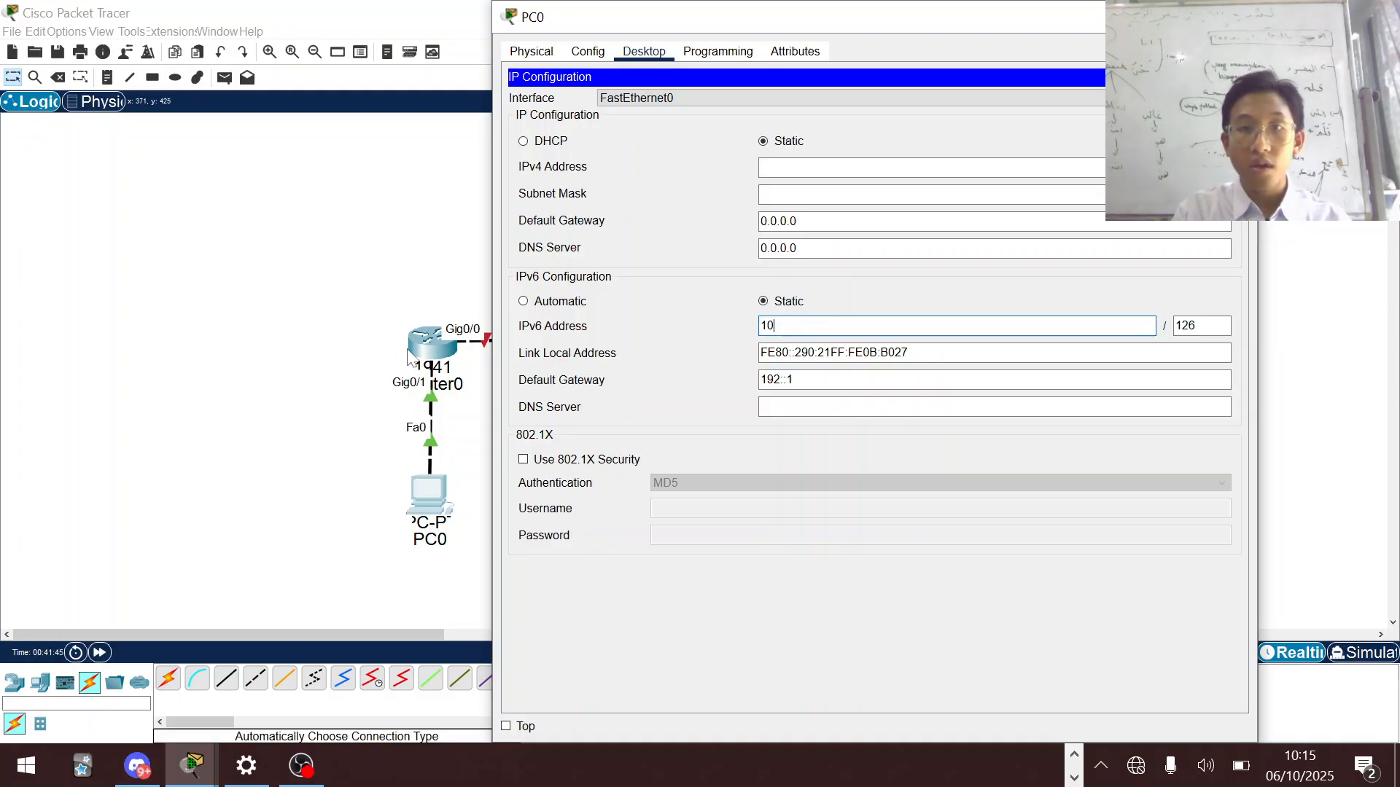
{"action": "type", "text": "0::2"}
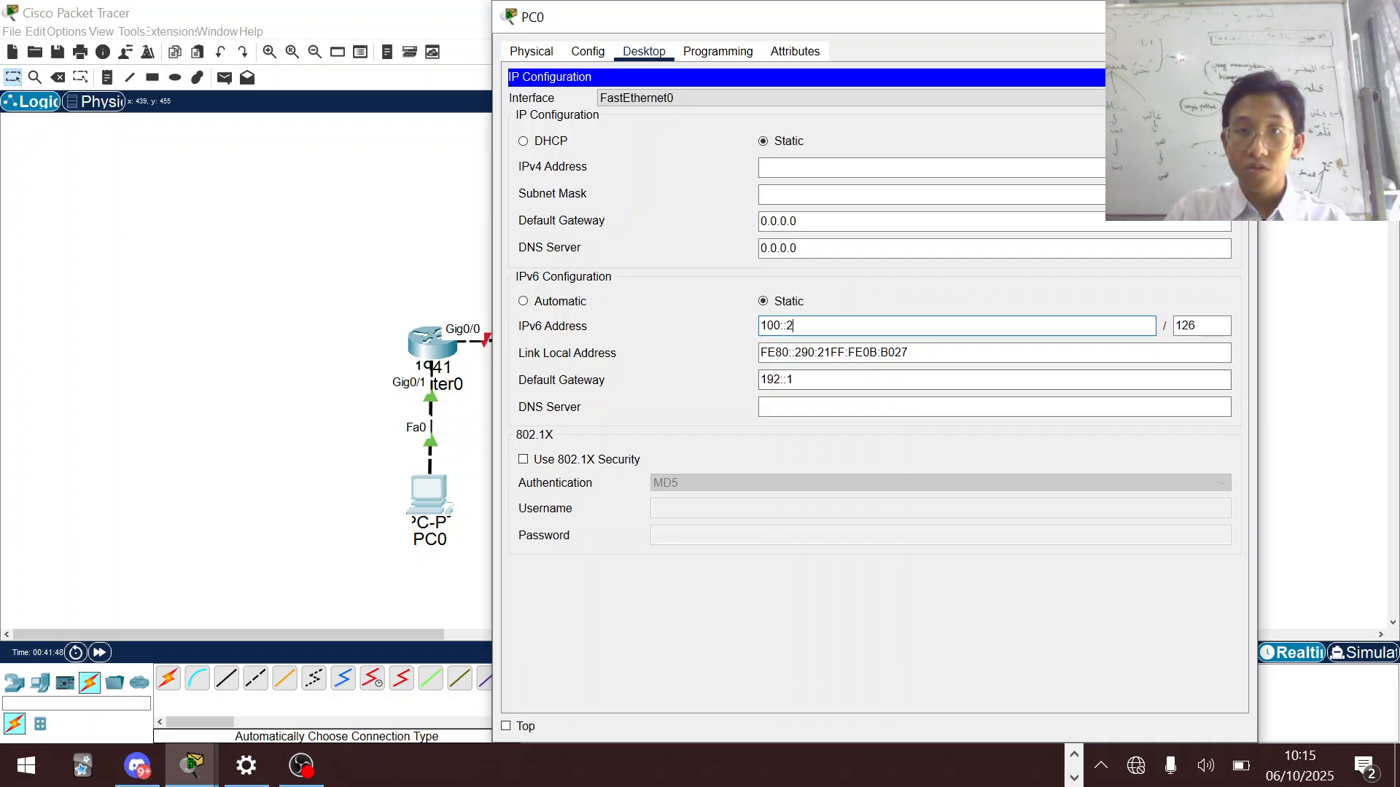
- Set PC0's IPv6 default gateway to 100::1, the address of Router0's gi0/1 interface
{"action": "left_click_drag", "start_coordinate": [803, 380], "coordinate": [573, 383]}
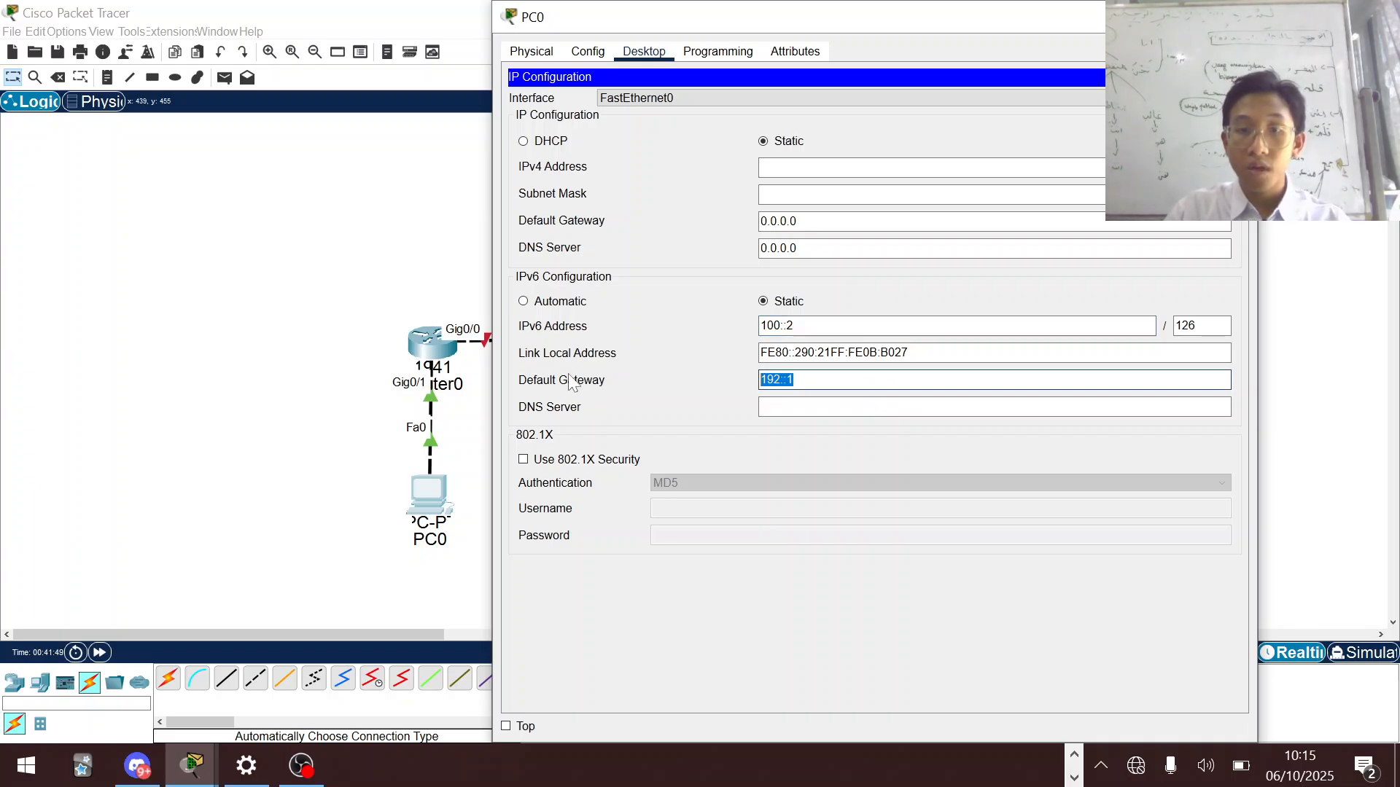
{"action": "type", "text": "100:1"}
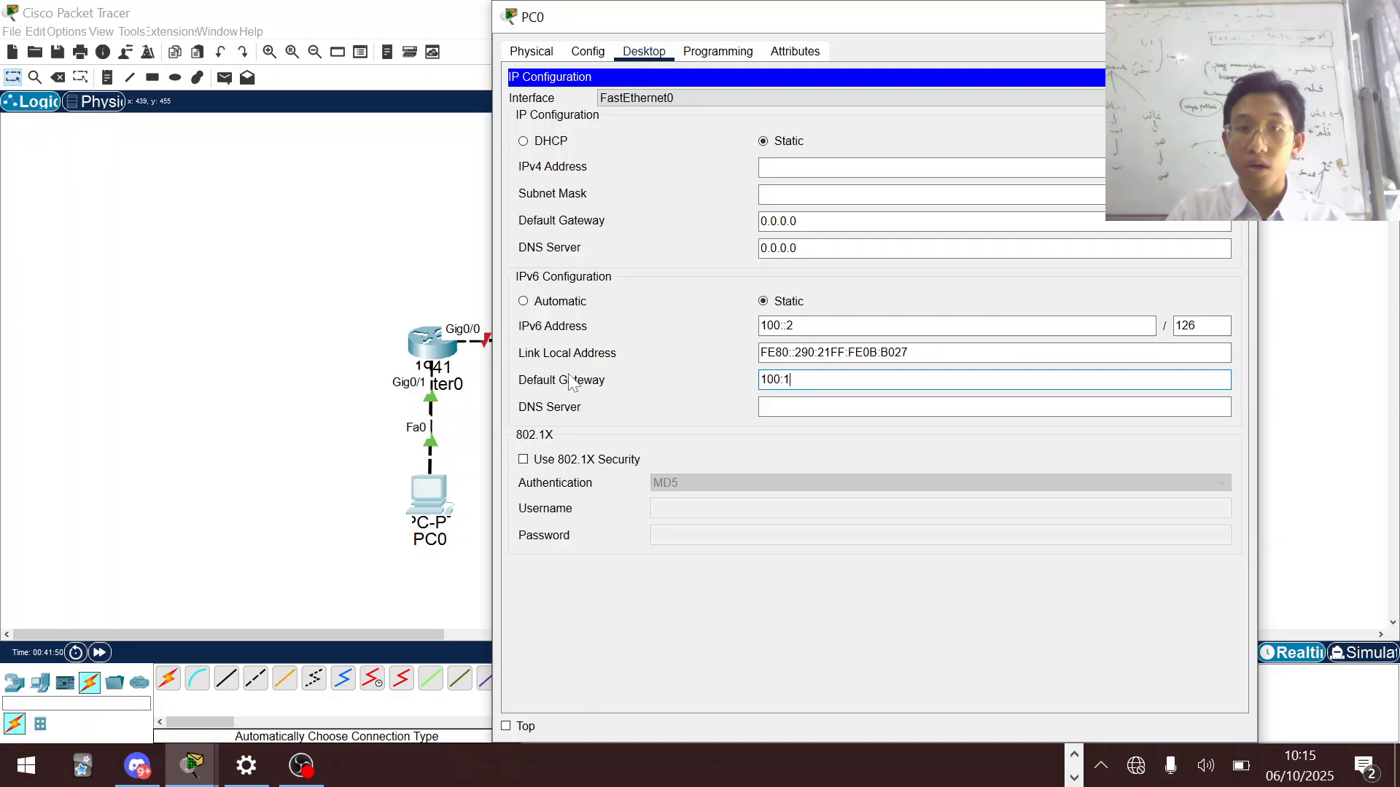
{"action": "left_click", "coordinate": [679, 331]}
{"action": "left_click", "coordinate": [729, 395]}
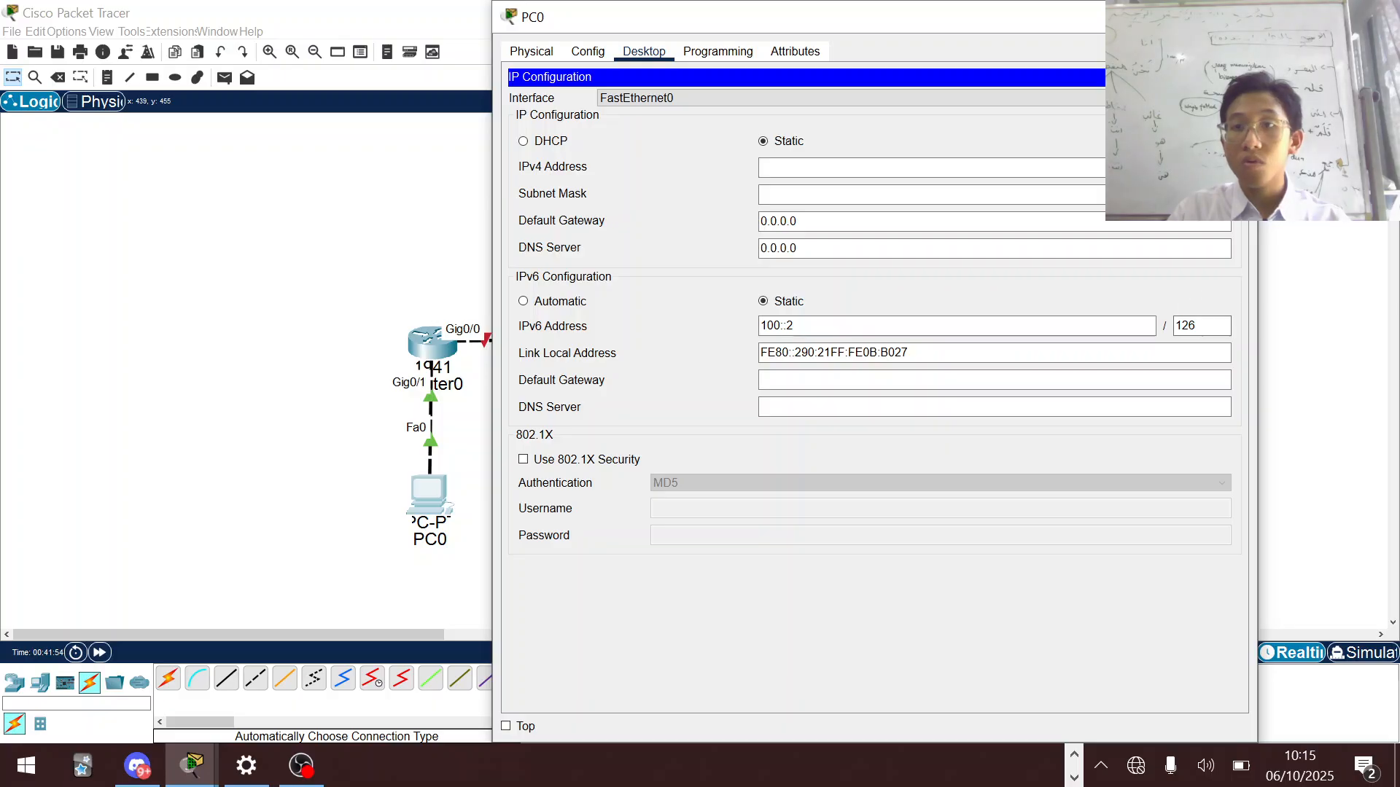
{"action": "left_click", "coordinate": [418, 346]}
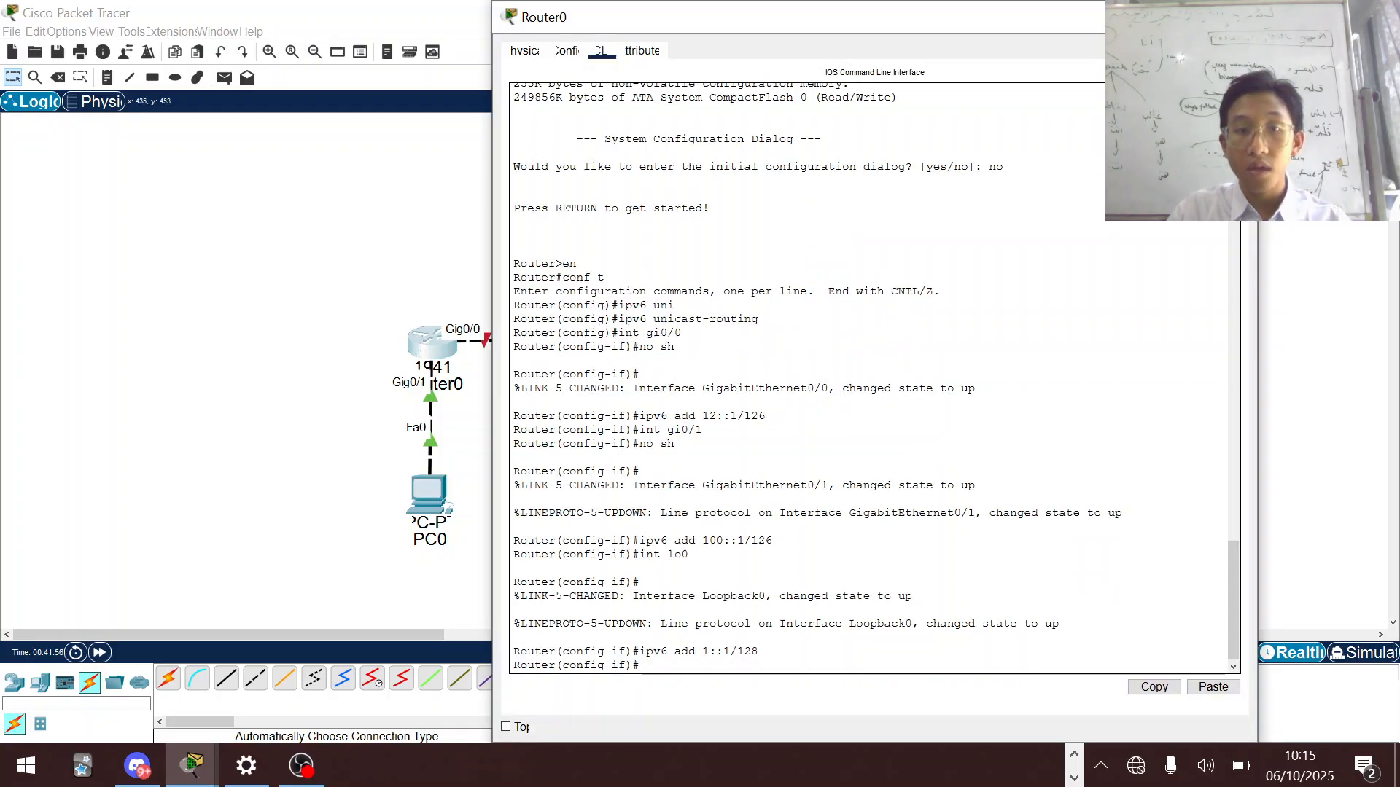
{"action": "left_click", "coordinate": [384, 519]}
{"action": "left_click", "coordinate": [423, 496]}
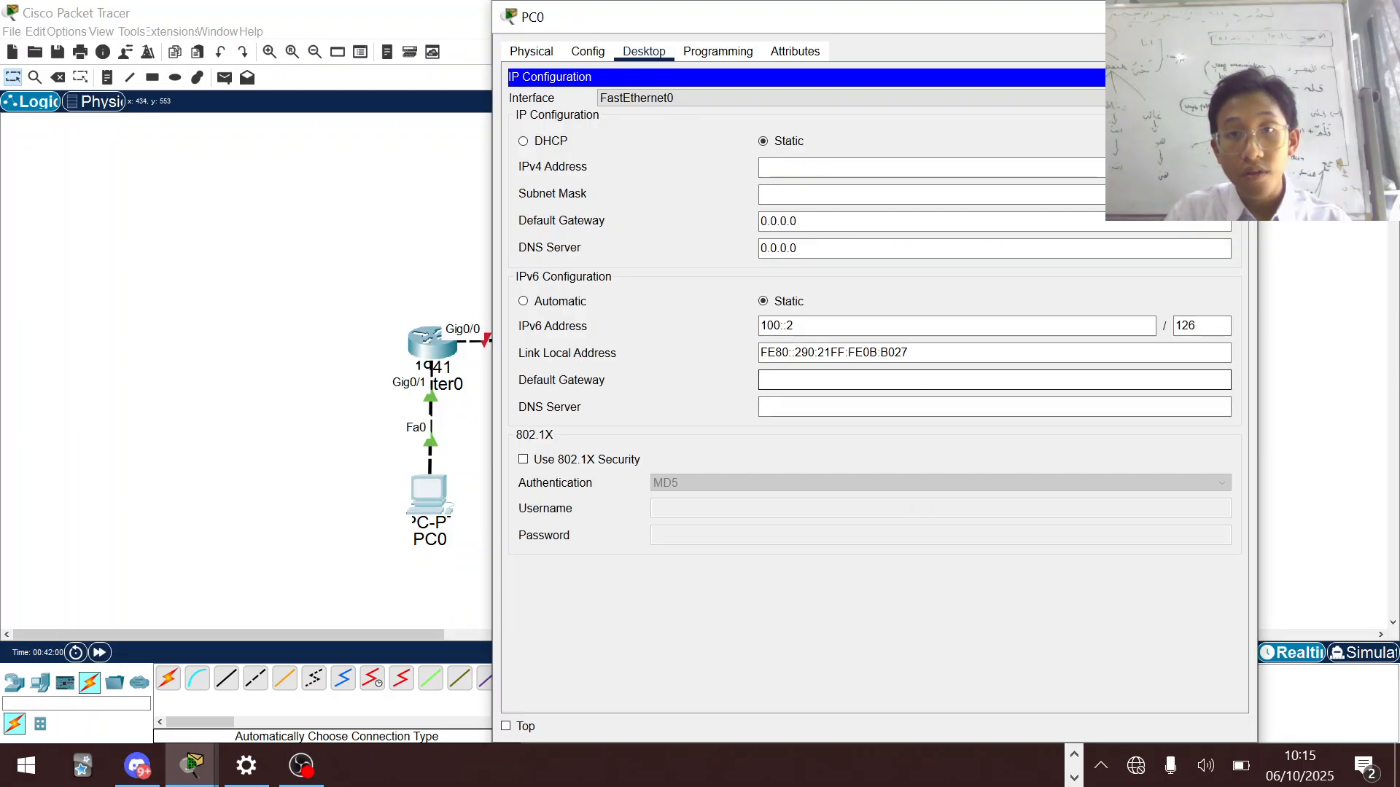
{"action": "type", "text": "100::1"}
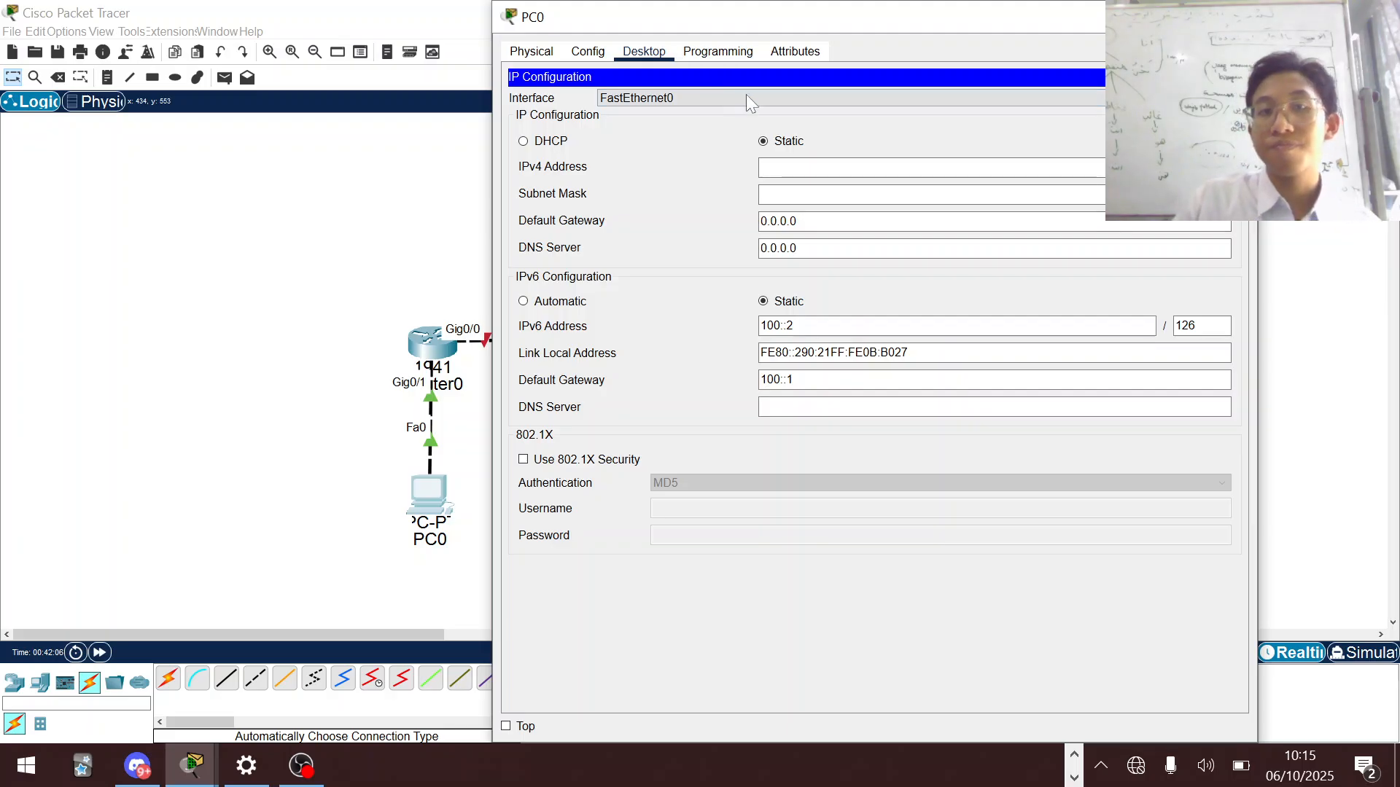
- Ping 100::1 from PC0's command prompt to test the link to Router0, and return to the topology
{"action": "left_click", "coordinate": [1232, 78]}
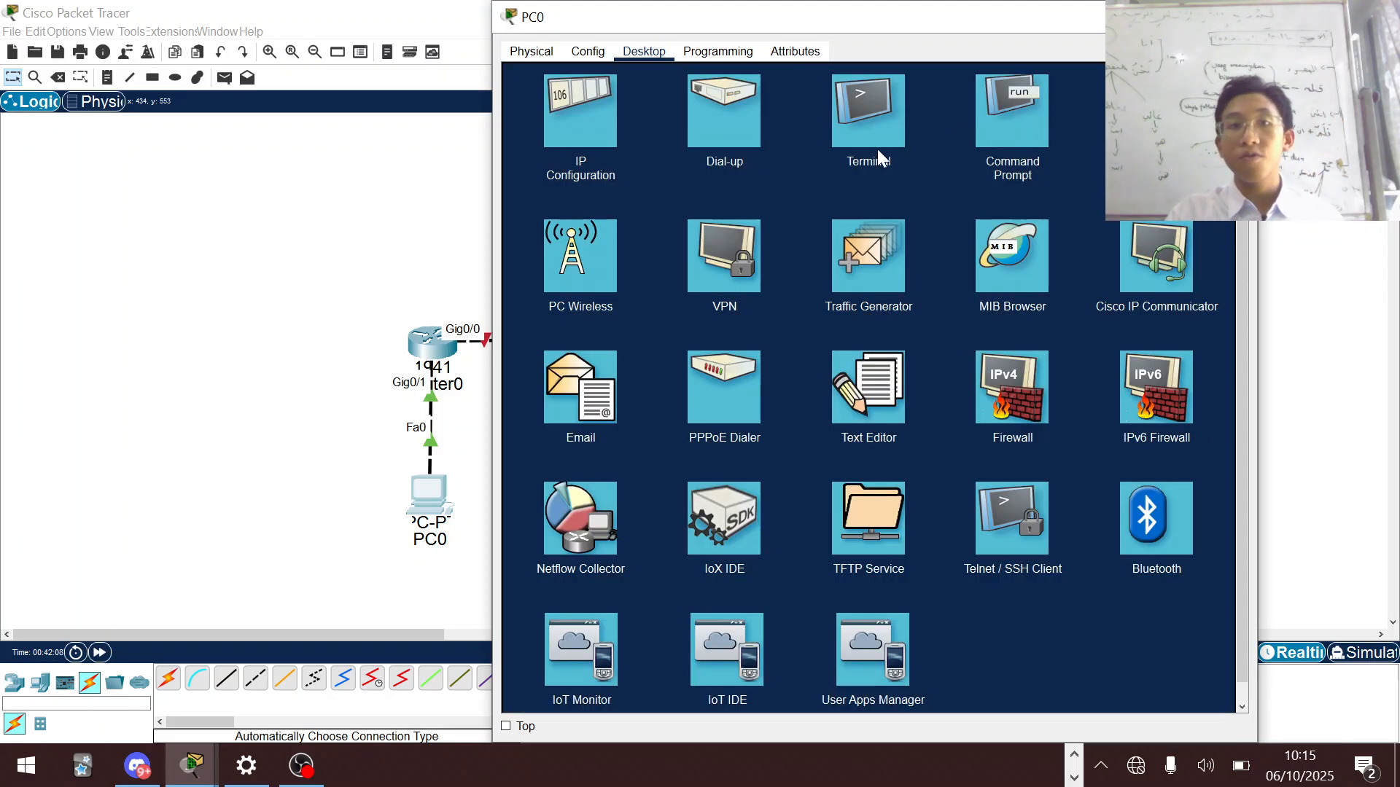
{"action": "left_click", "coordinate": [1011, 132]}
{"action": "type", "text": "pi"}
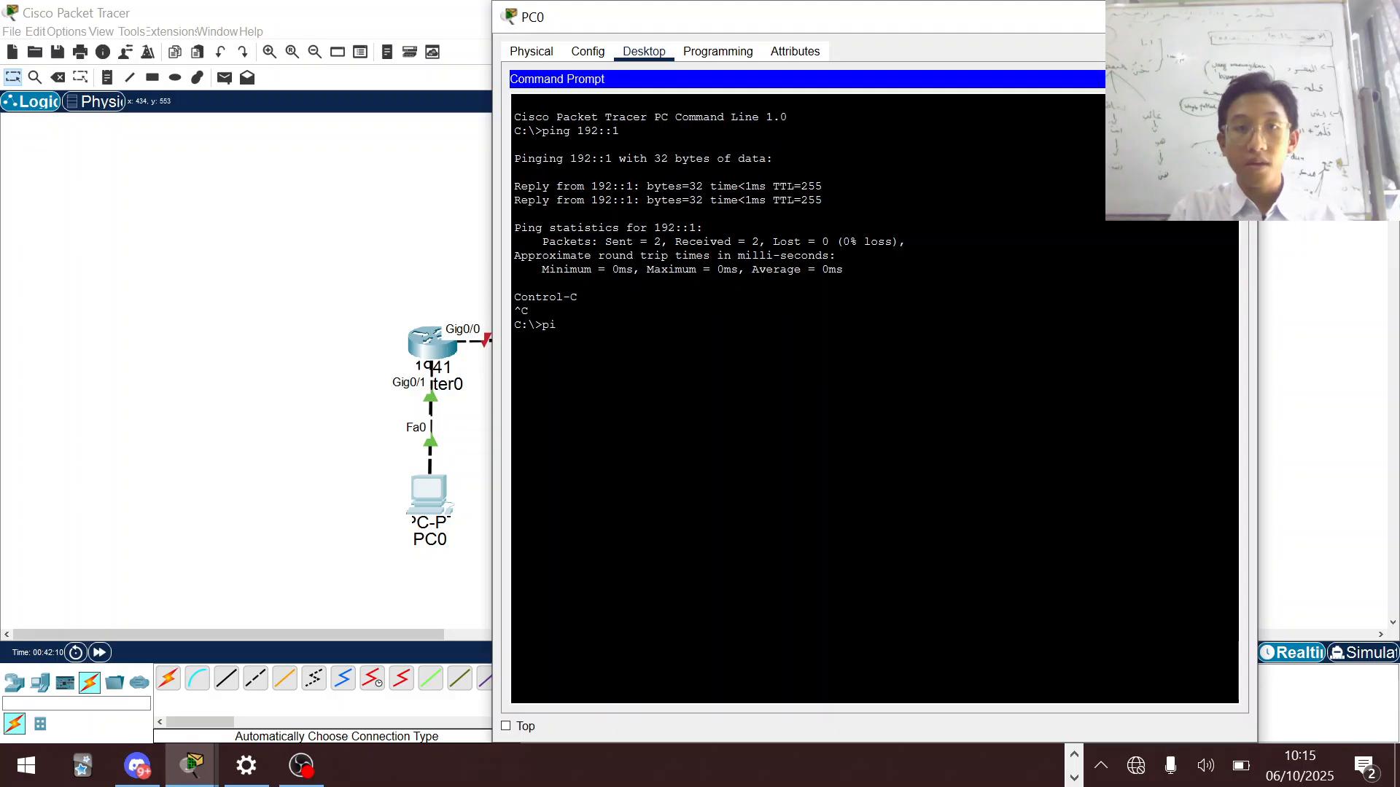
{"action": "type", "text": "ng 100:"}
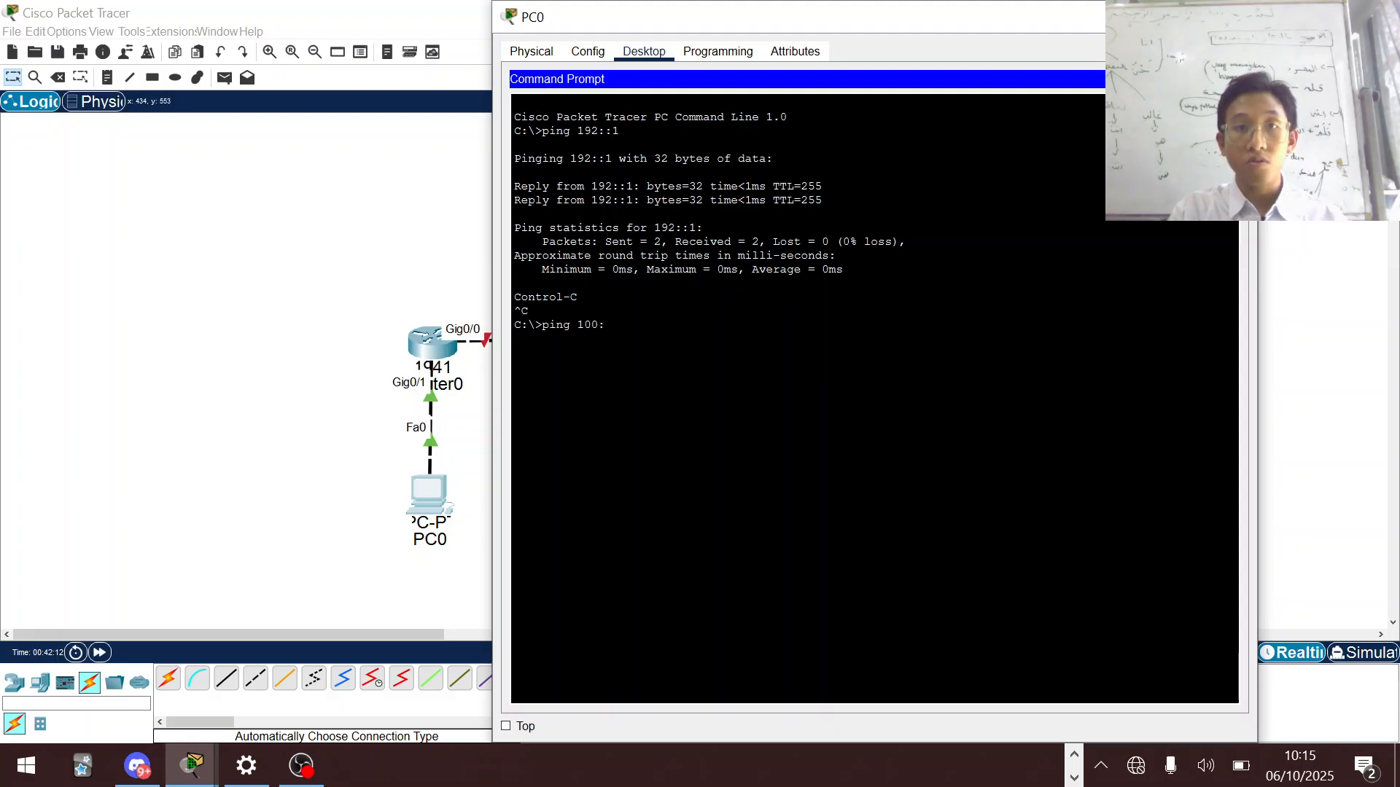
{"action": "type", "text": ":1"}
{"action": "key", "text": "Return"}
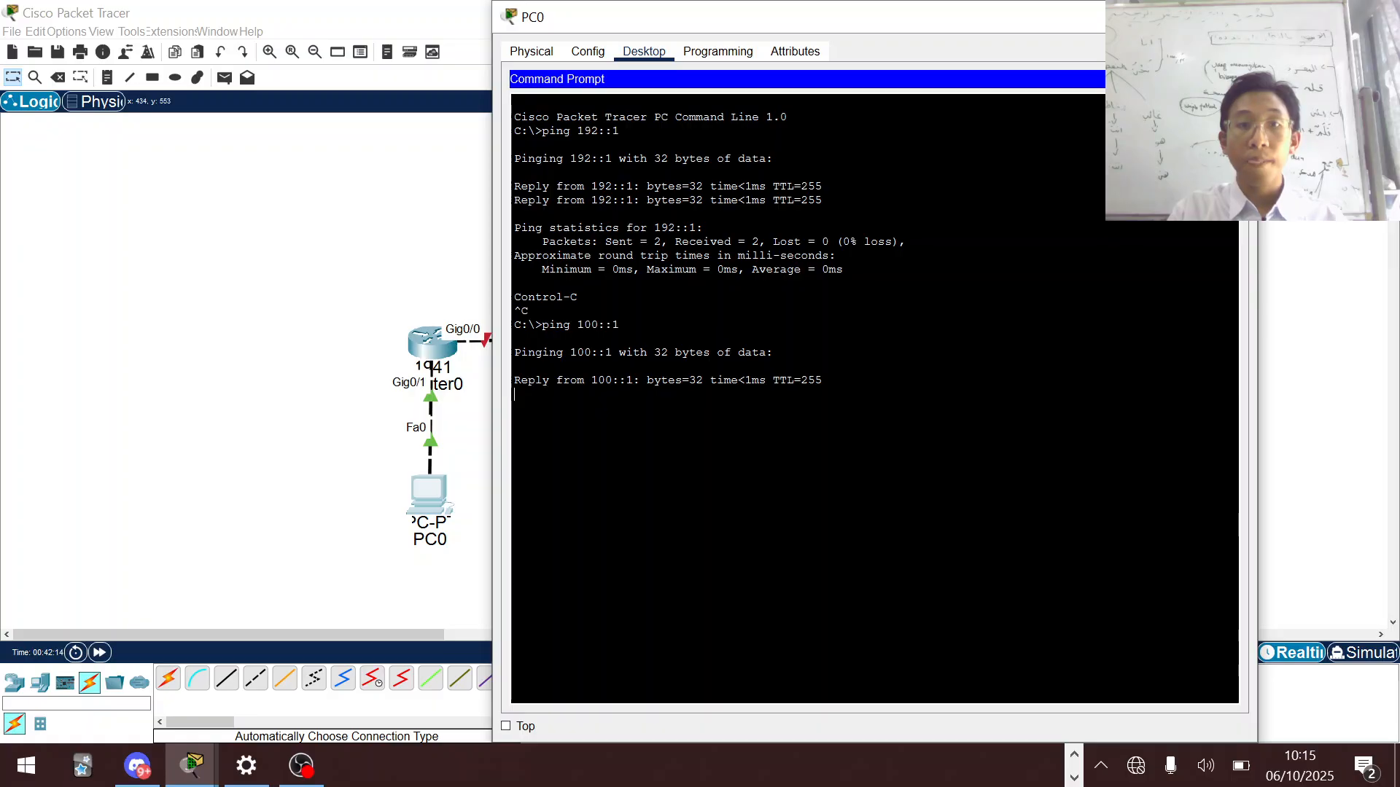
{"action": "left_click", "coordinate": [1384, 16]}
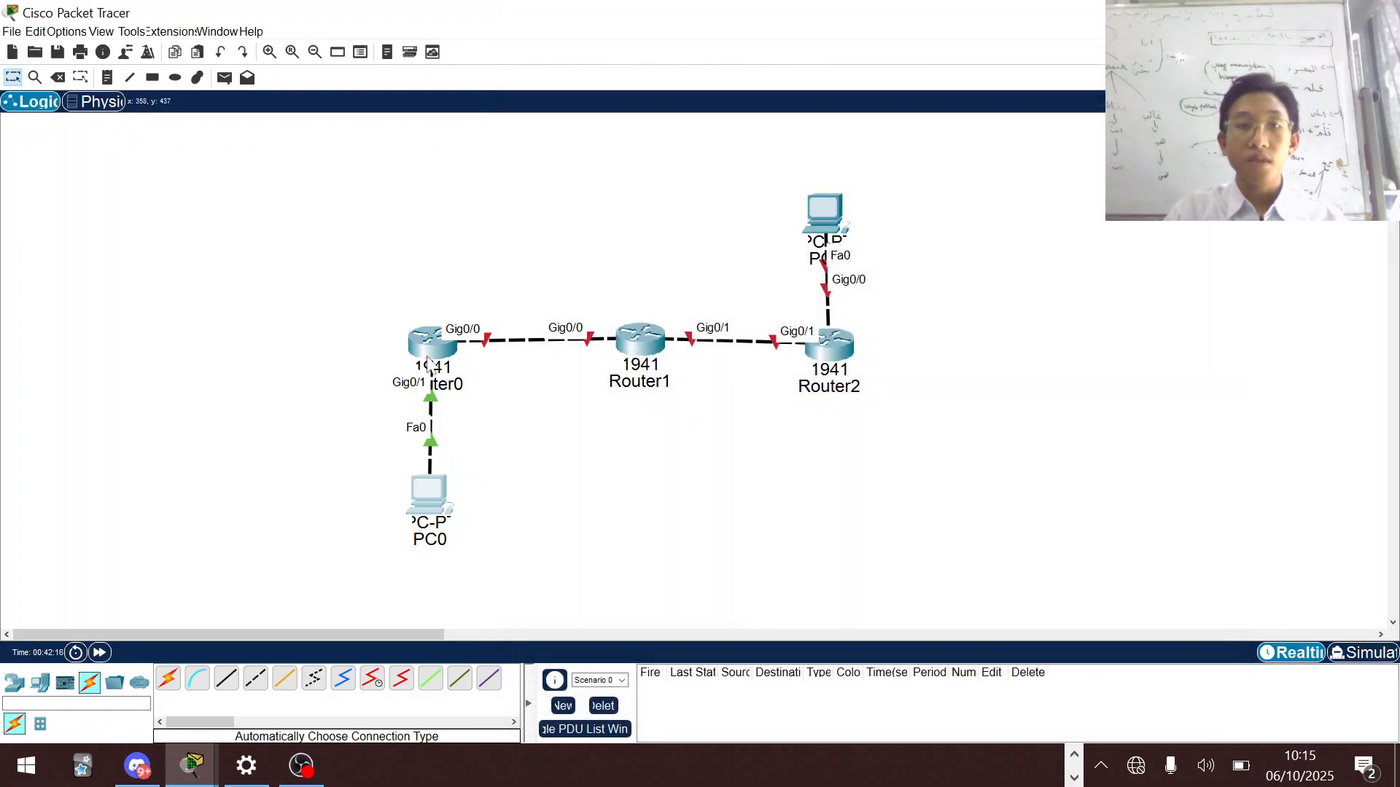
- Open Router1's command line, decline the initial configuration dialog and enter global configuration mode
{"action": "left_click", "coordinate": [642, 343]}
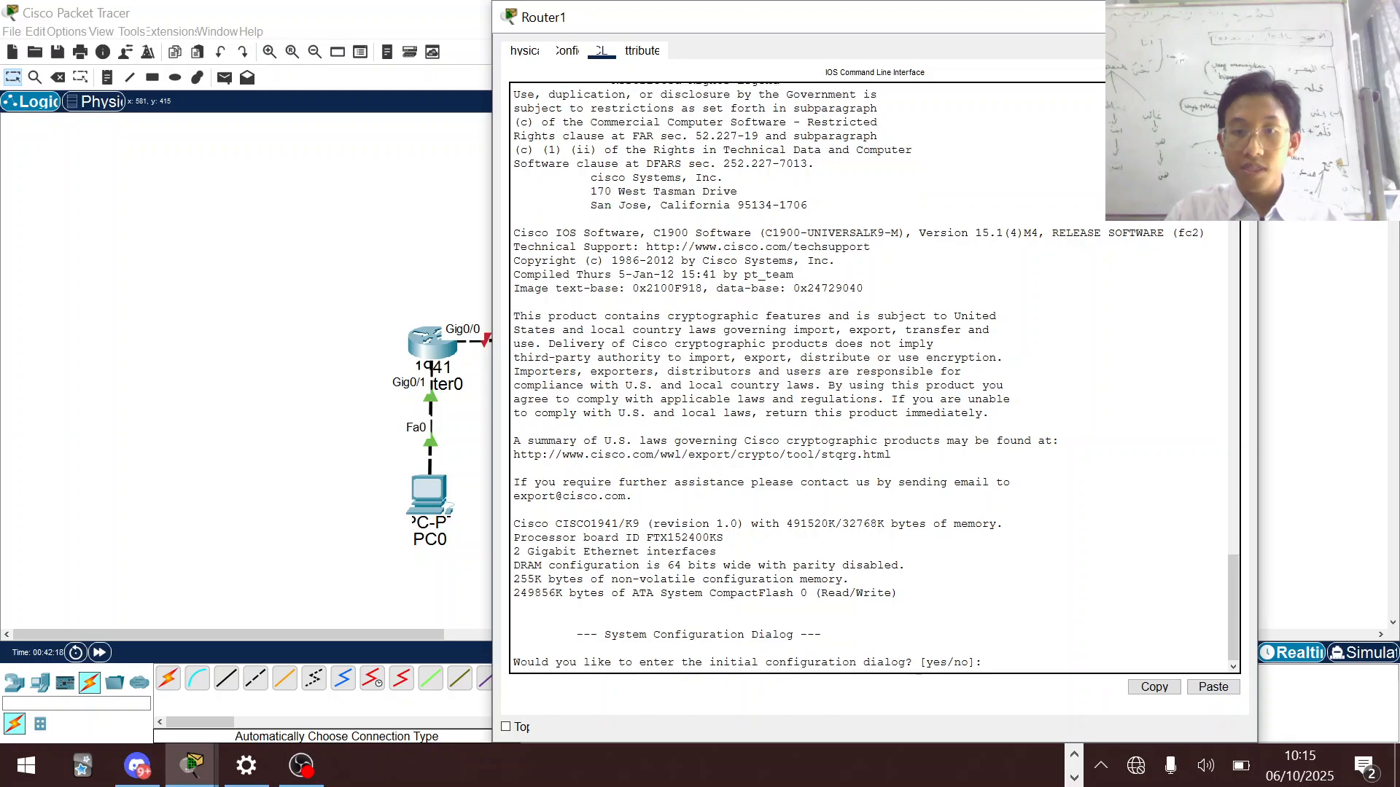
{"action": "type", "text": "no"}
{"action": "key", "text": "Return"}
{"action": "key", "text": "Return"}
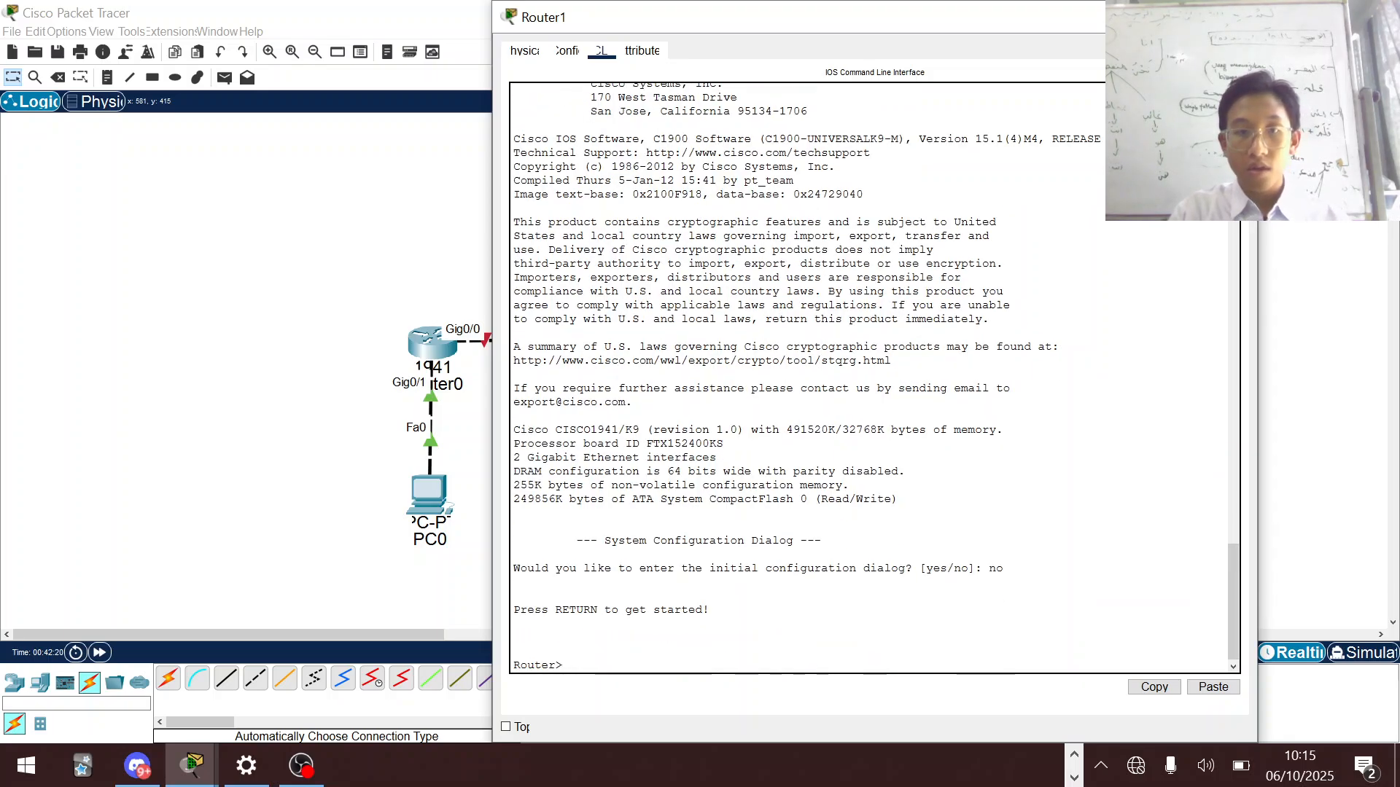
{"action": "type", "text": "en"}
{"action": "key", "text": "Return"}
{"action": "type", "text": "conf t"}
{"action": "key", "text": "Return"}
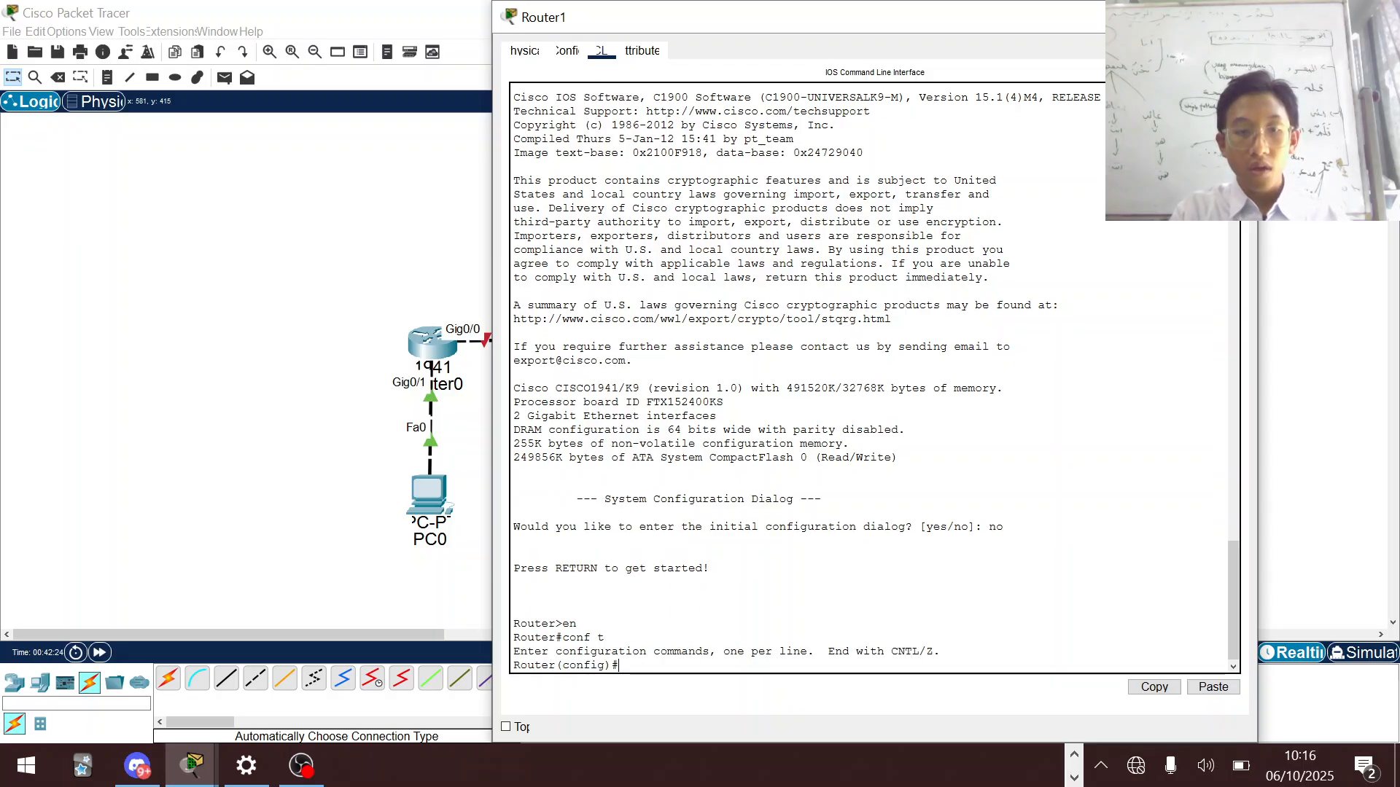
- Enter interface gi0/0 on Router1 and bring it up with no shutdown
{"action": "type", "text": "int e0/0"}
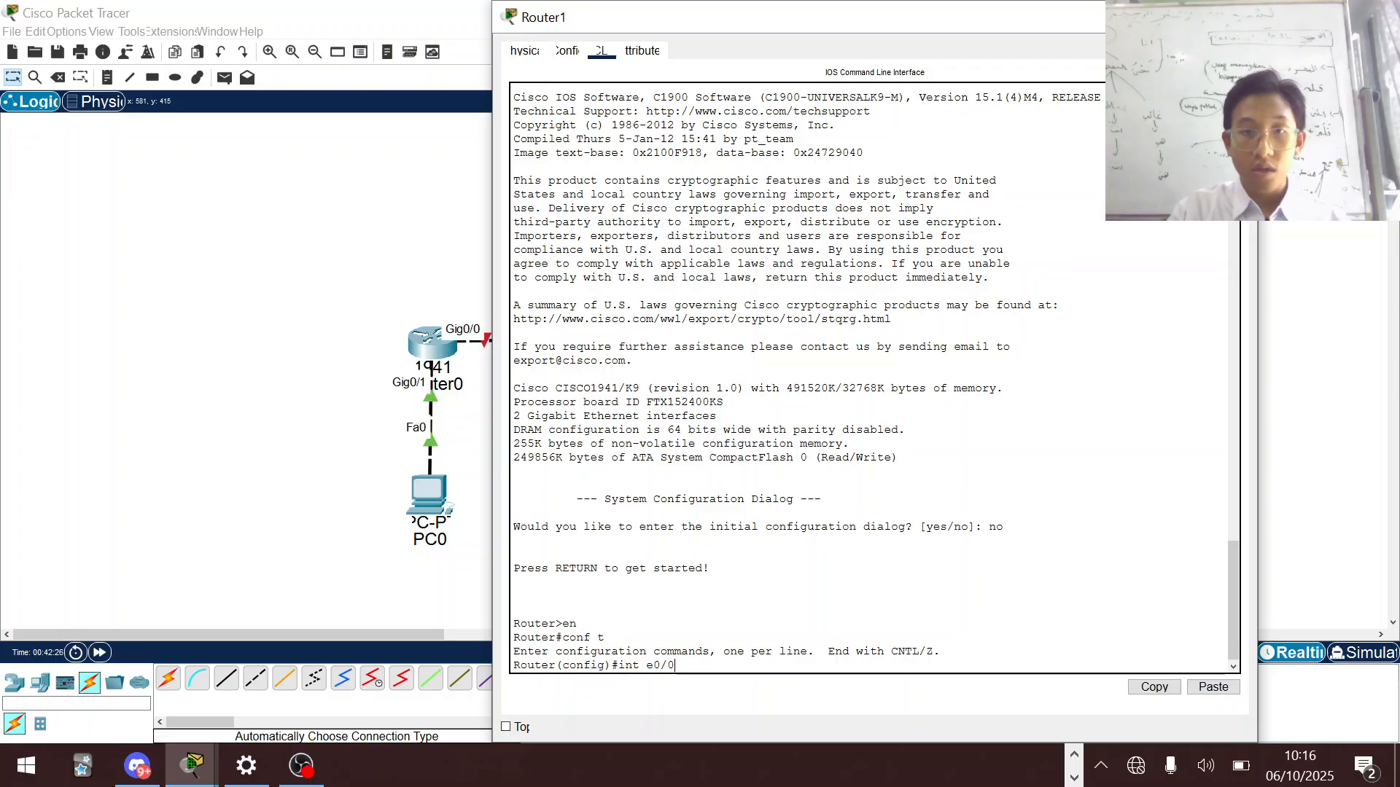
{"action": "key", "text": "Return"}
{"action": "type", "text": "int "}
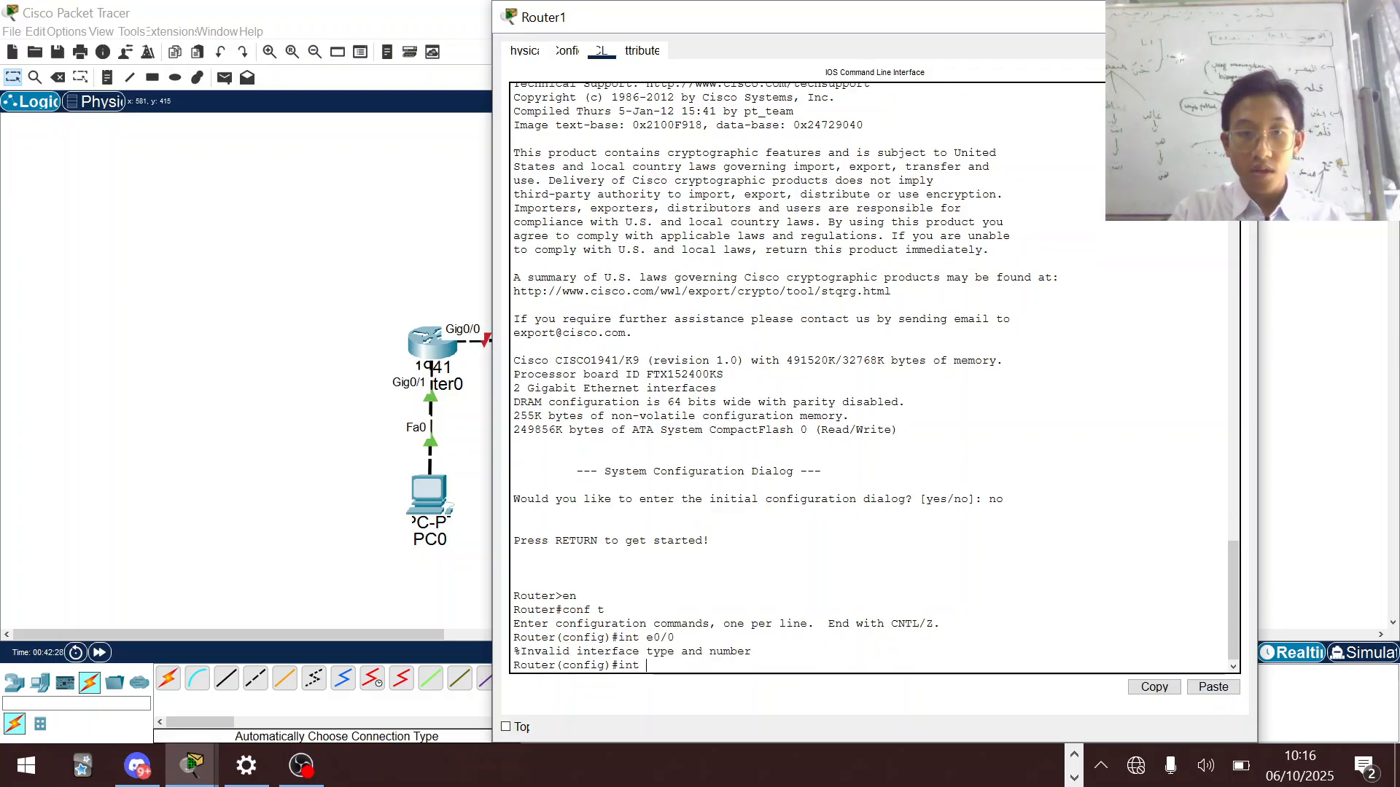
{"action": "type", "text": "gi00/0"}
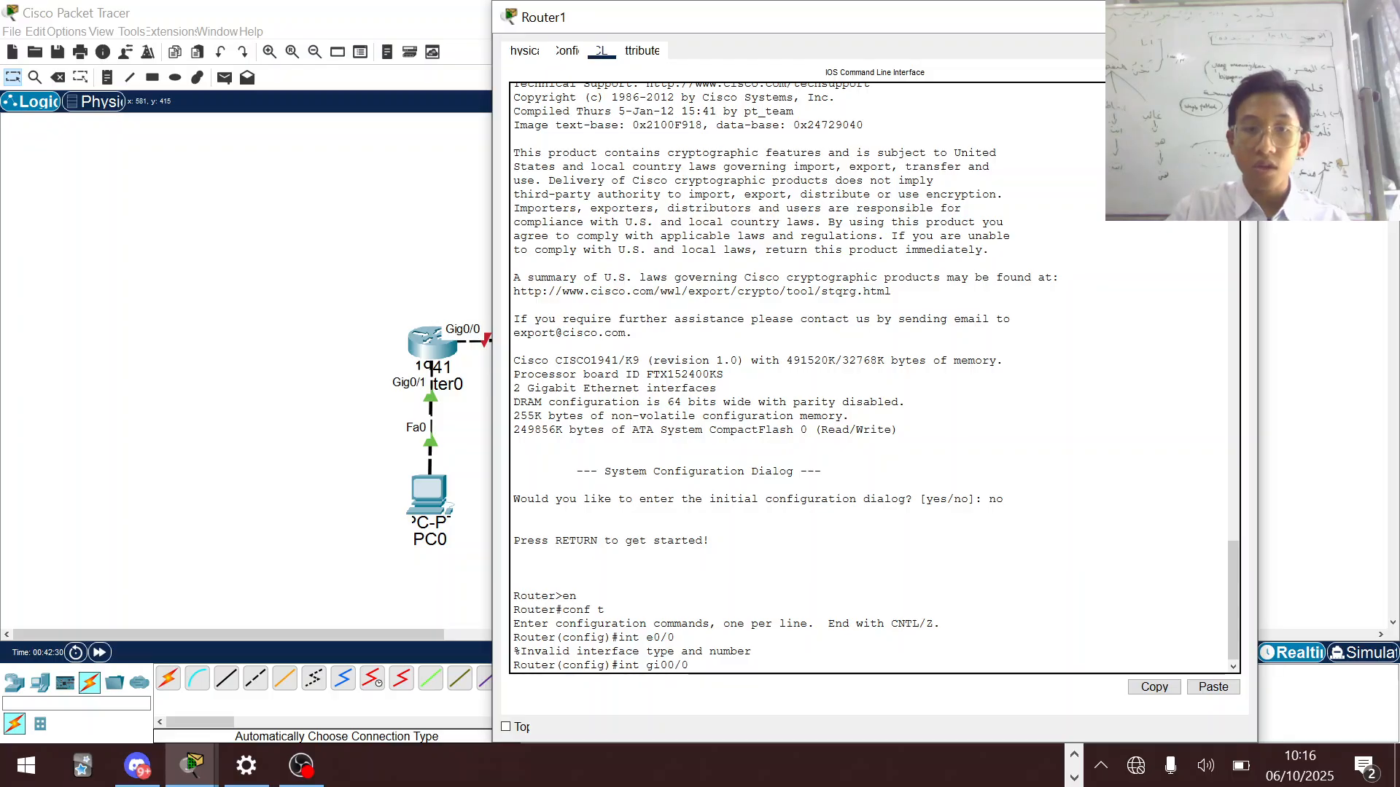
{"action": "key", "text": "Return"}
{"action": "key", "text": "Up"}
{"action": "key", "text": "BackSpace"}
{"action": "key", "text": "BackSpace"}
{"action": "key", "text": "BackSpace"}
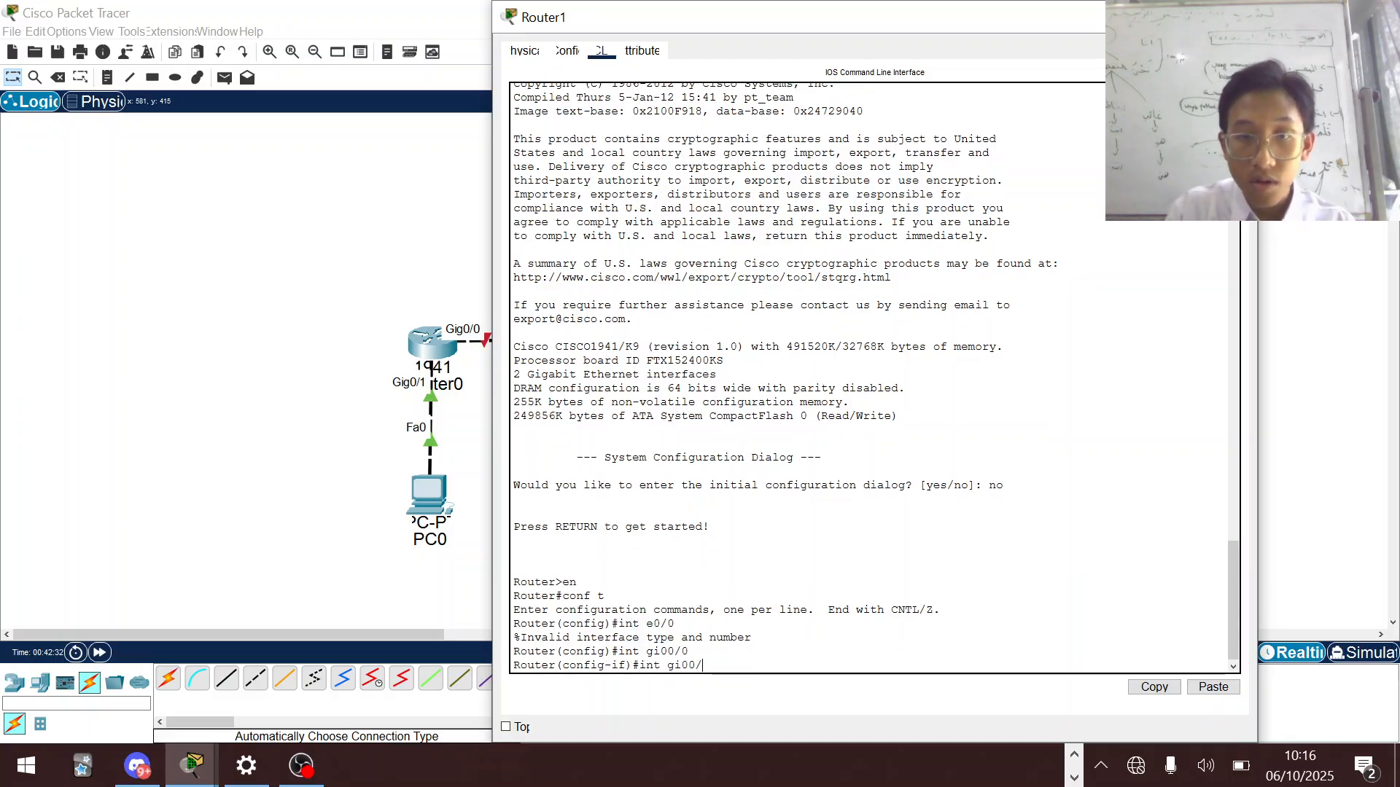
{"action": "type", "text": "/0"}
{"action": "key", "text": "Return"}
{"action": "type", "text": "no "}
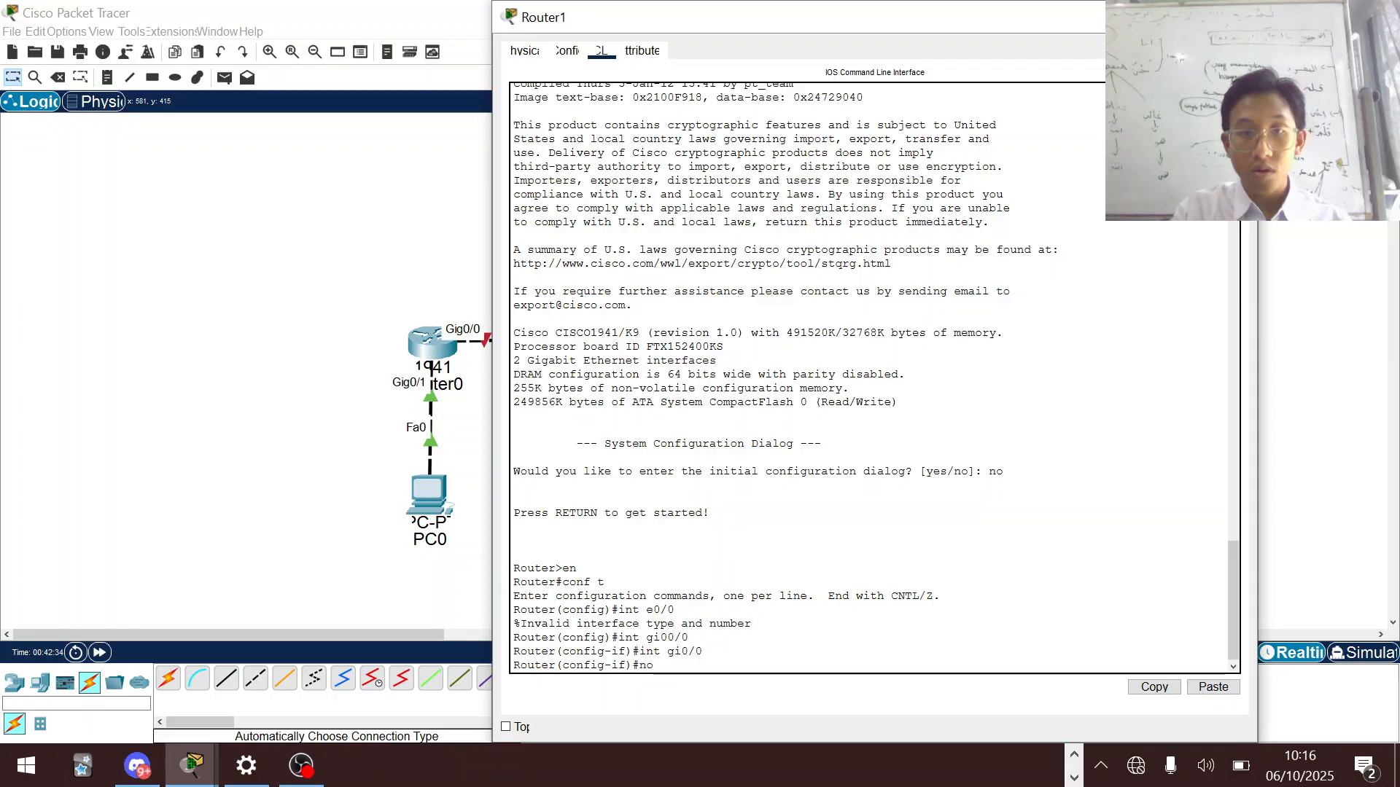
{"action": "type", "text": "sh"}
{"action": "key", "text": "Return"}
{"action": "key", "text": "Return"}
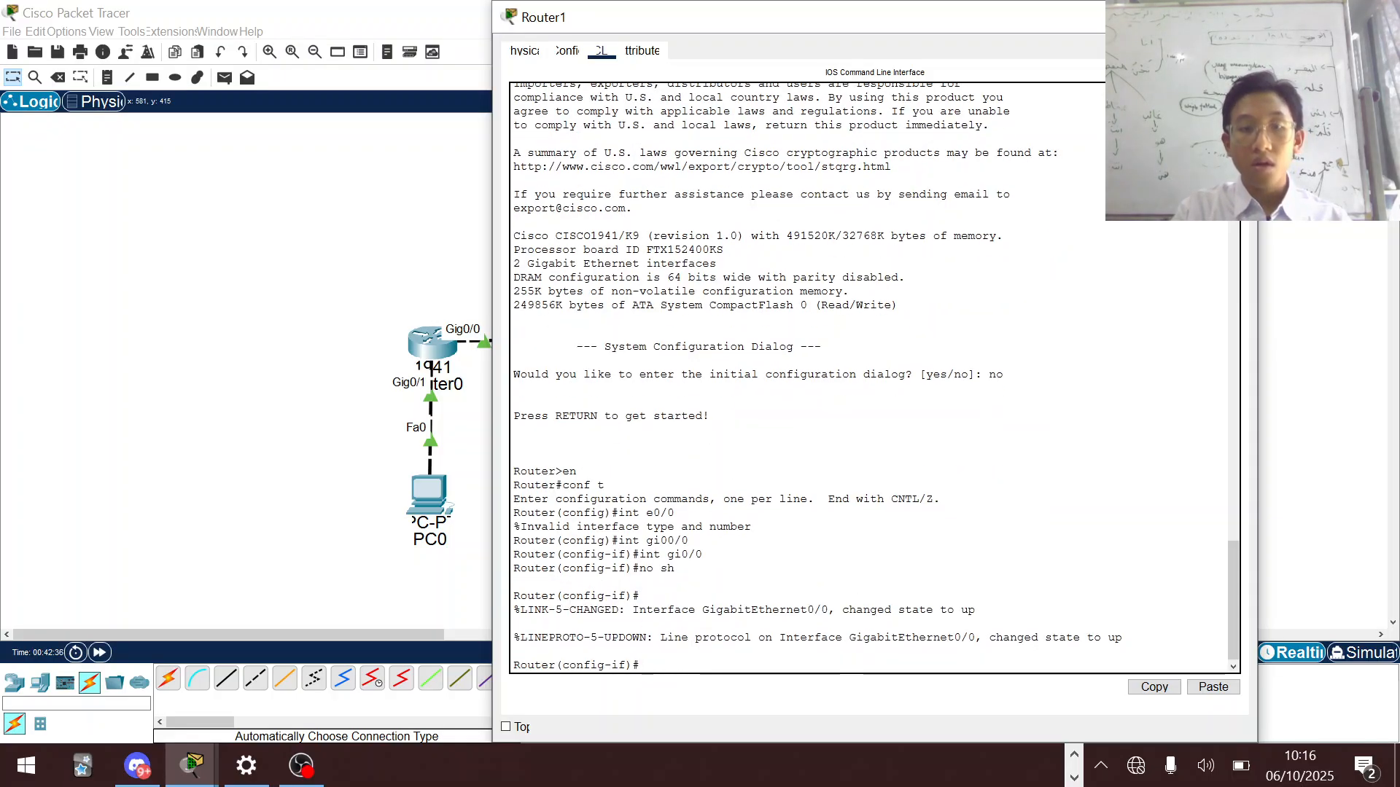
- Assign the IPv6 address 12::2/126 to Router1's gi0/0 interface
{"action": "type", "text": "ipv6"}
{"action": "type", "text": "add"}
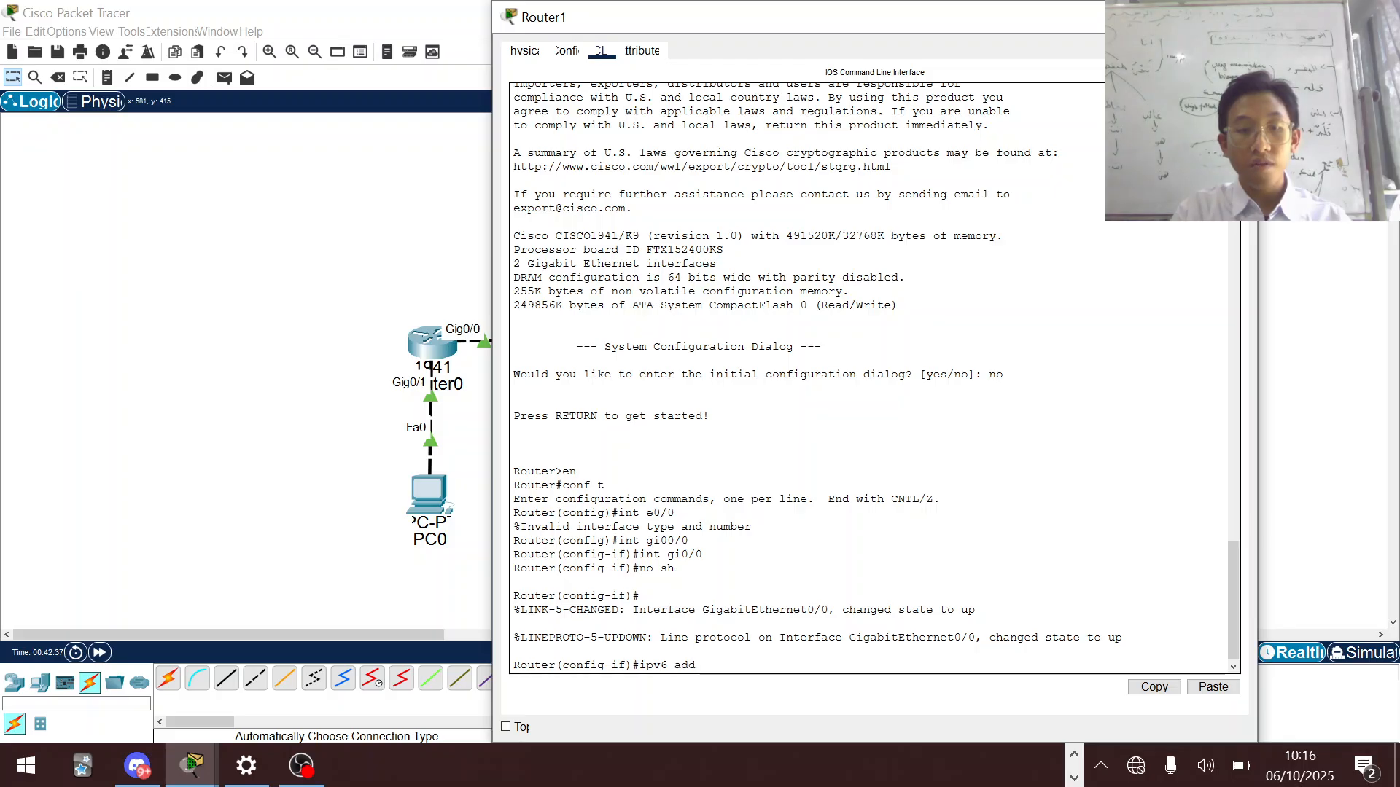
{"action": "type", "text": " 12::2/"}
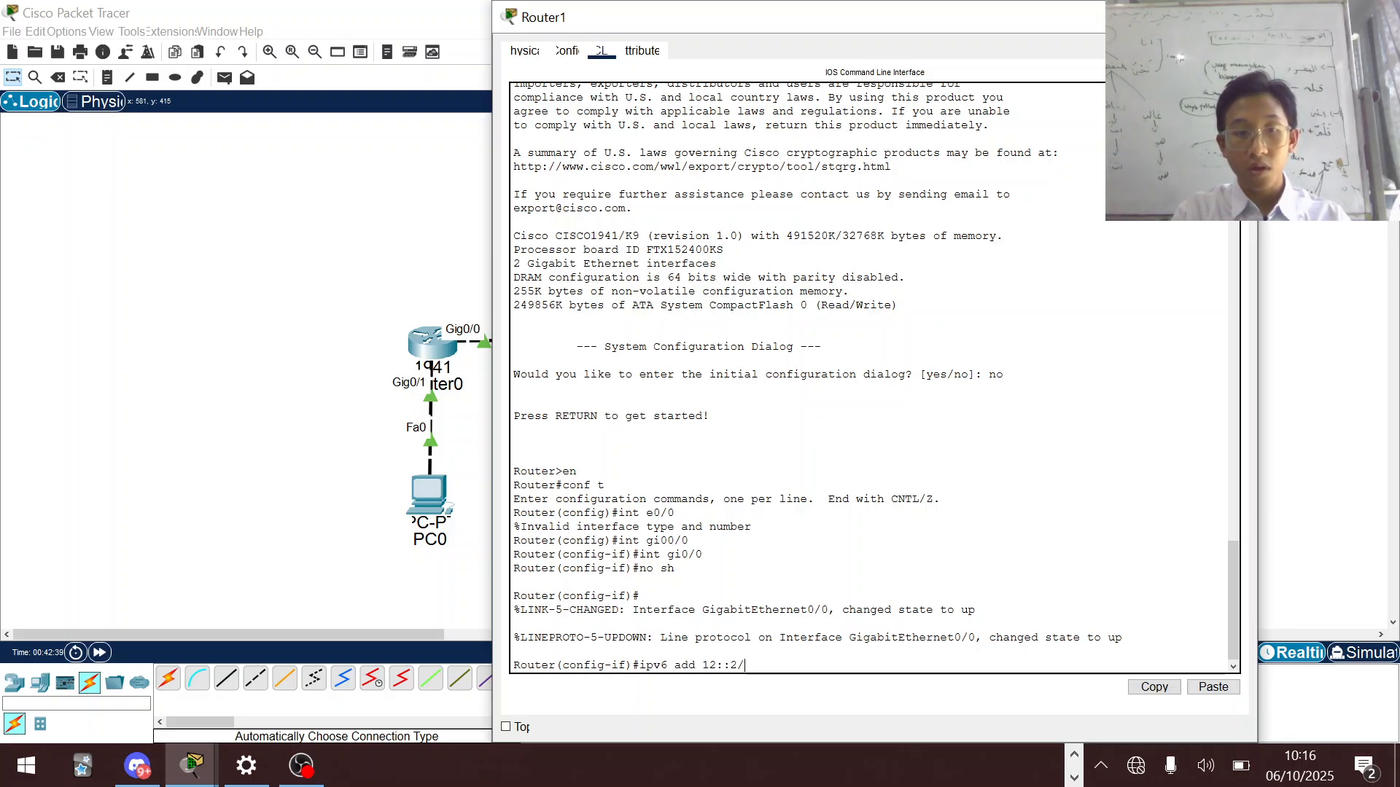
{"action": "type", "text": "126"}
{"action": "key", "text": "Return"}
- Switch to interface gi0/1 on Router1 and bring it up with no shutdown
{"action": "type", "text": "int gi0/1"}
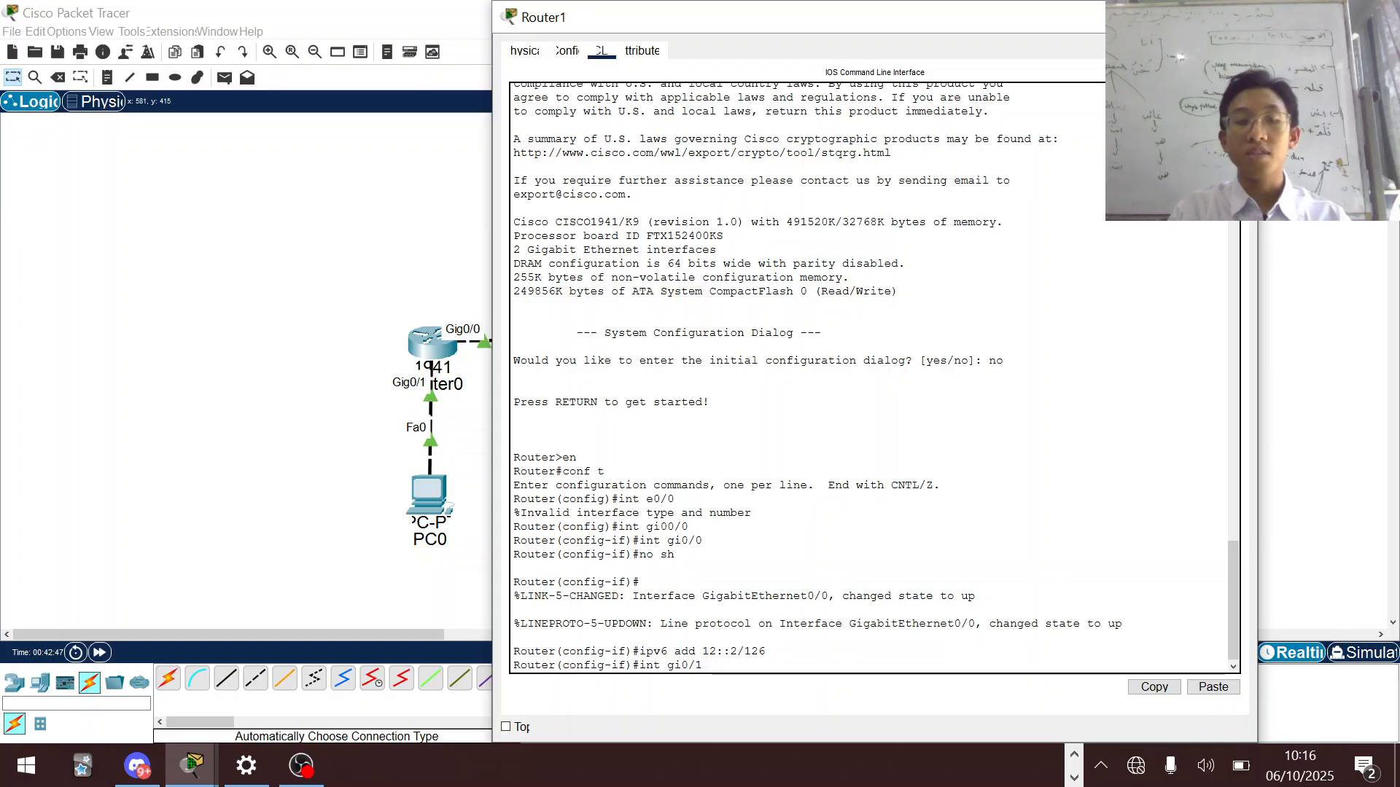
{"action": "key", "text": "Return"}
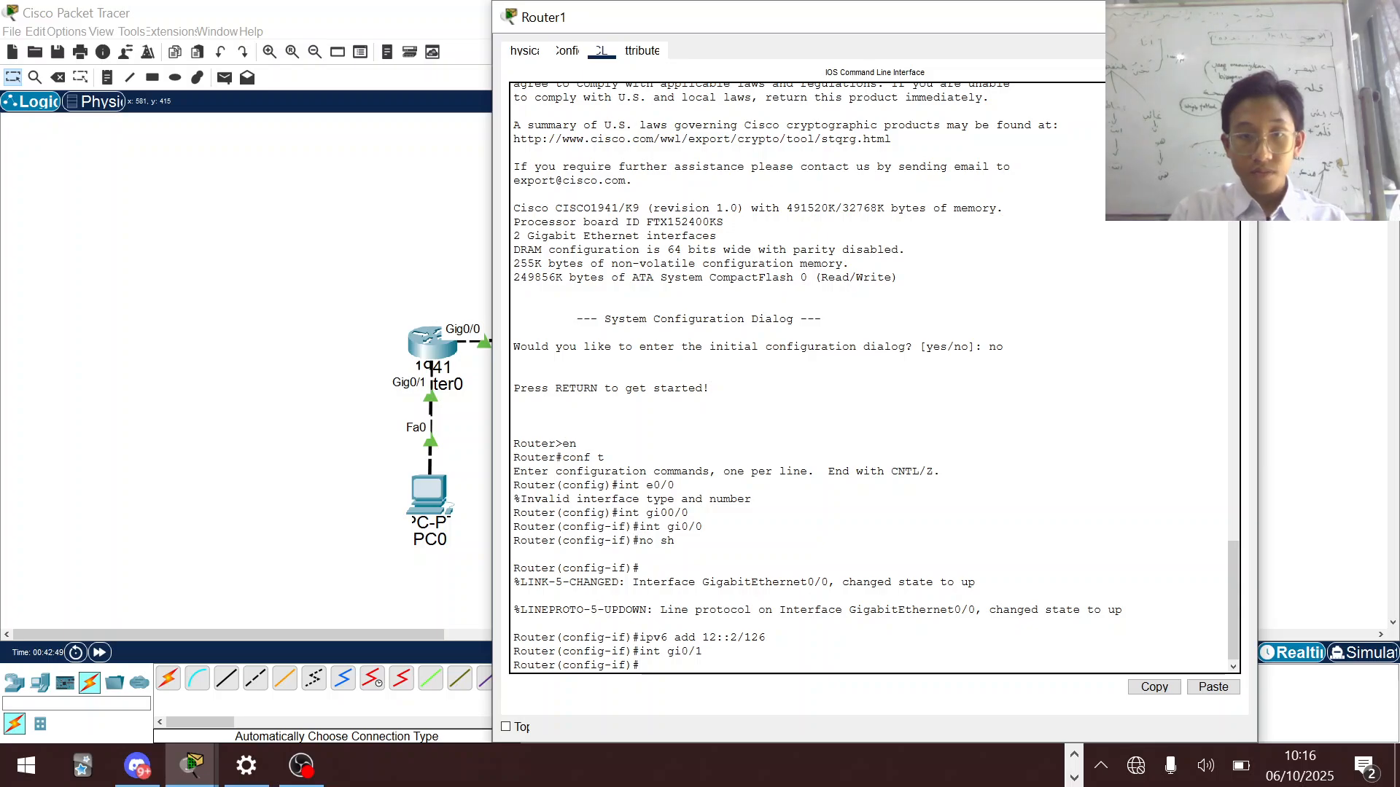
{"action": "type", "text": "no sh"}
{"action": "key", "text": "Return"}
{"action": "key", "text": "Return"}
- Assign the IPv6 address 23::1/126 to Router1's gi0/1 interface
{"action": "type", "text": "ip"}
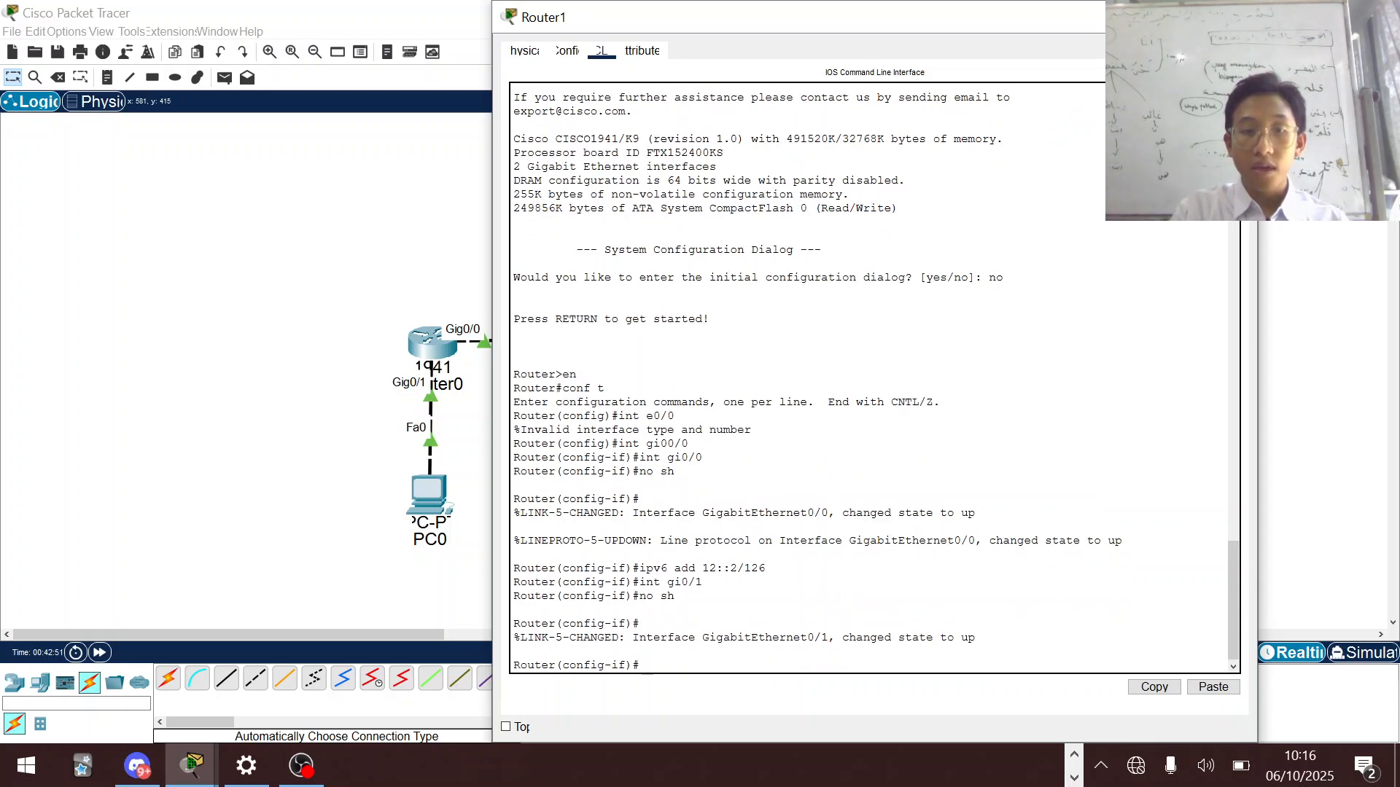
{"action": "type", "text": "v6"}
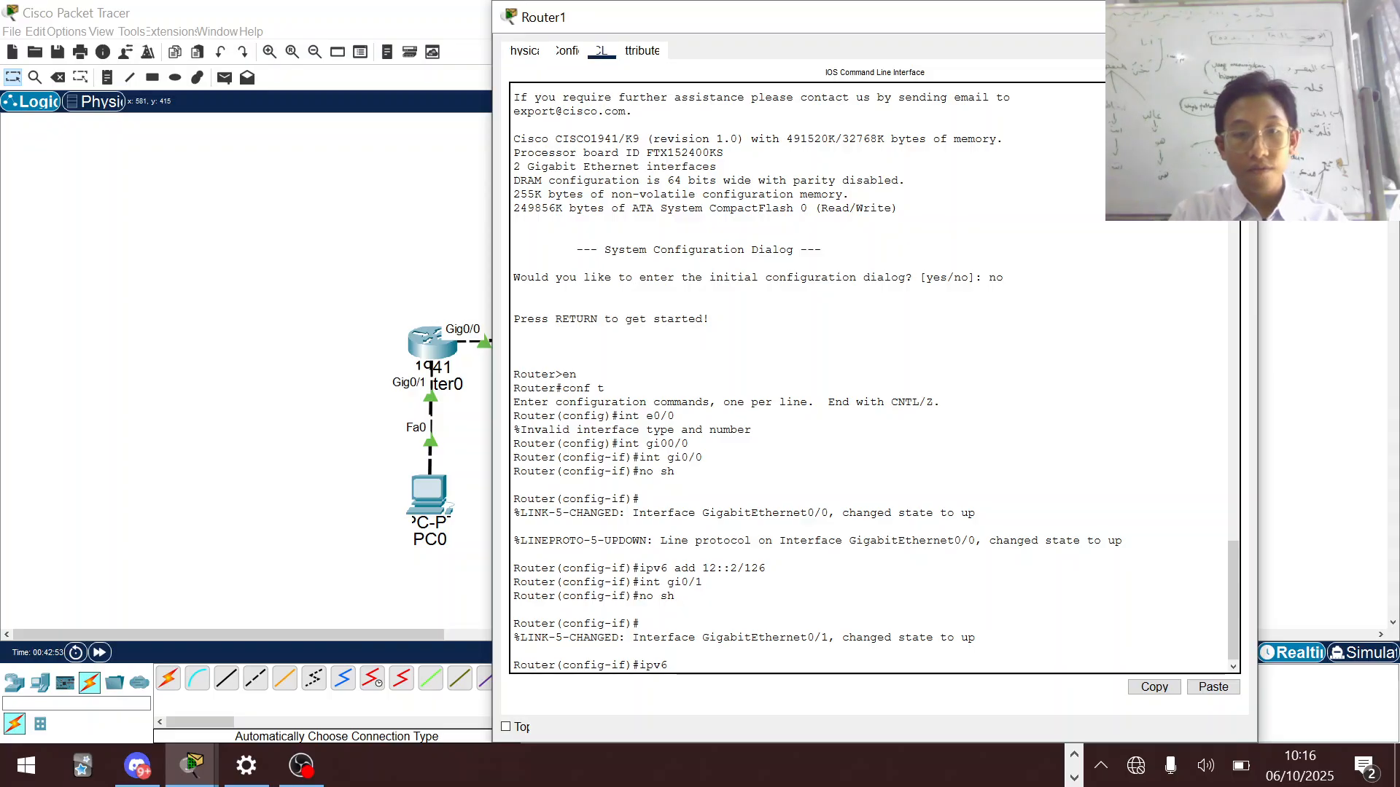
{"action": "type", "text": " add 23:"}
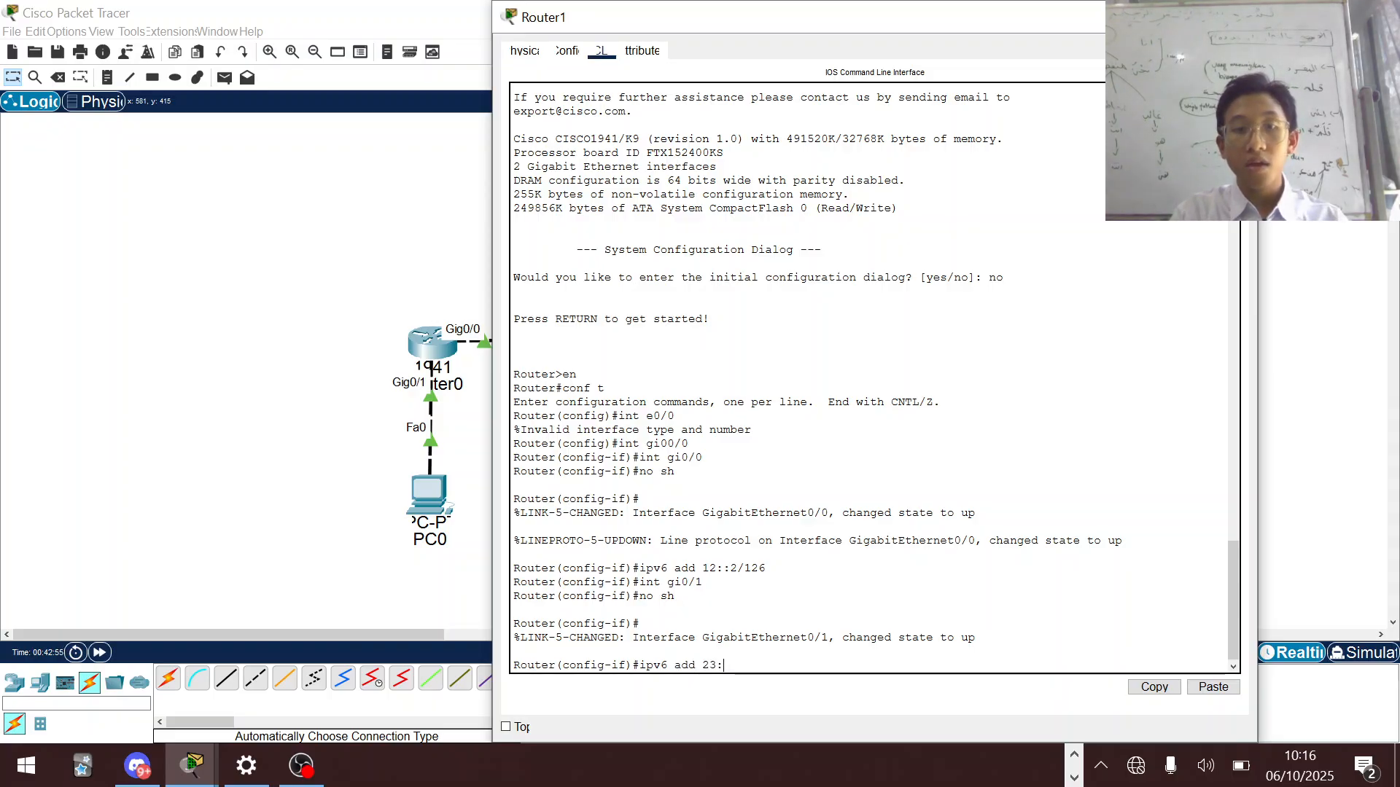
{"action": "type", "text": ":1"}
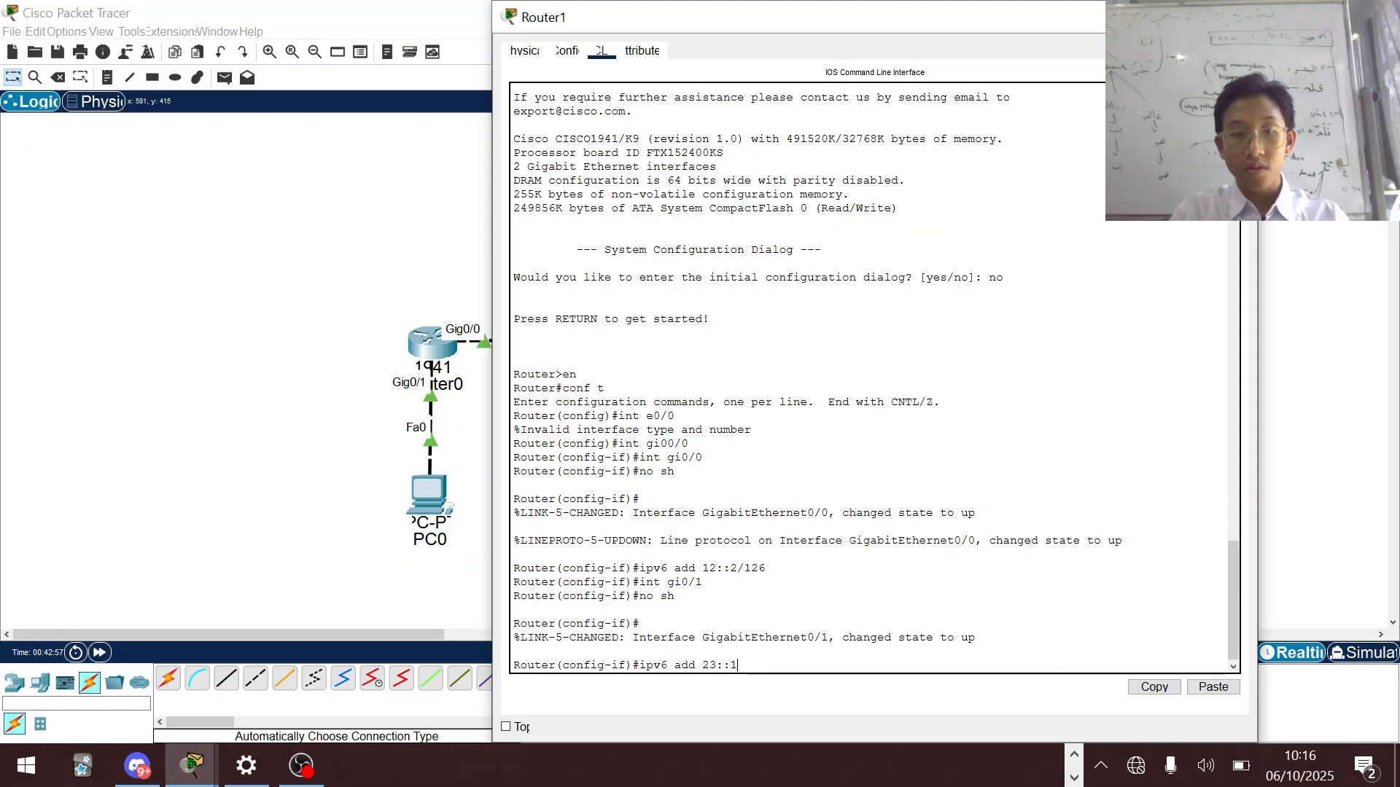
{"action": "type", "text": "/12"}
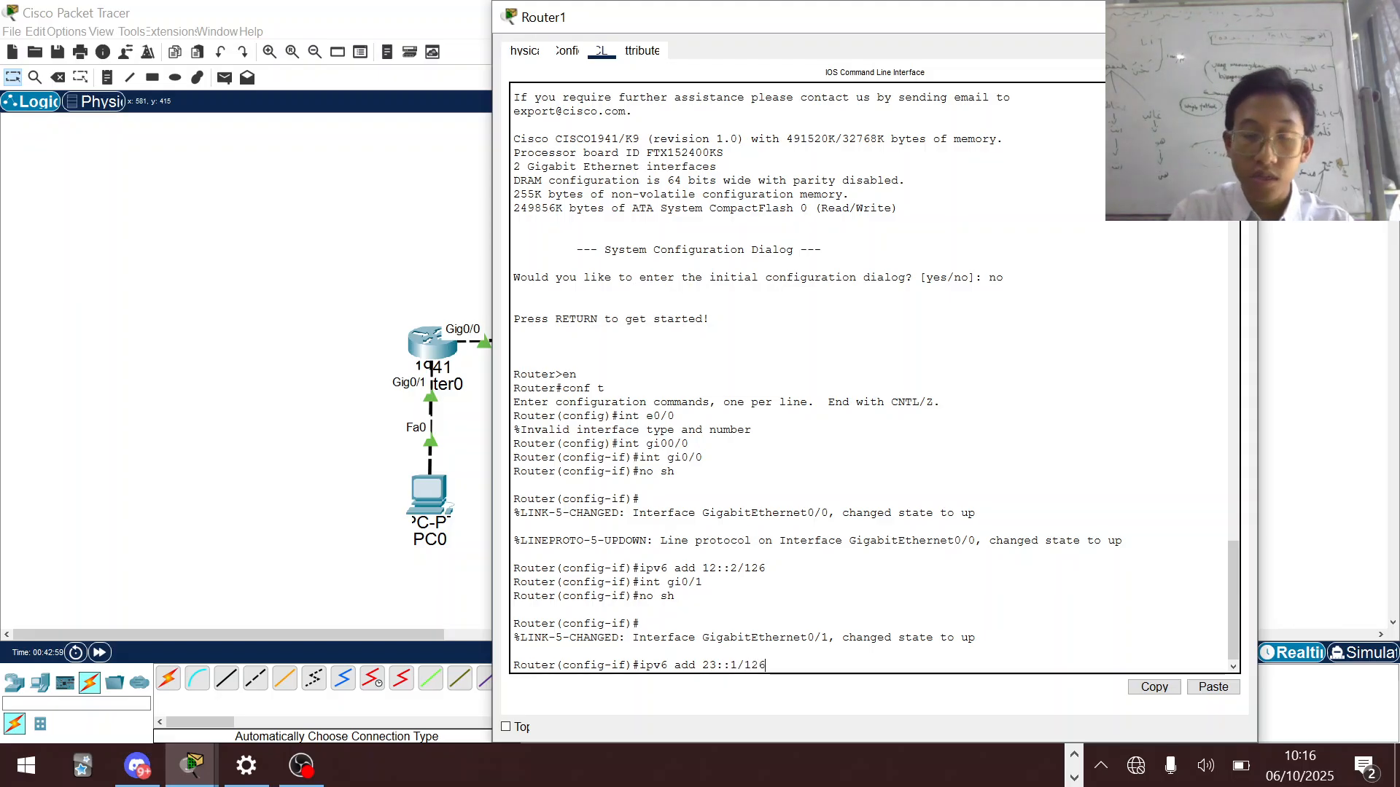
{"action": "type", "text": "6"}
{"action": "key", "text": "Return"}
- Create loopback interface lo0 on Router1 and assign it the IPv6 address 2::2/128
{"action": "type", "text": "int"}
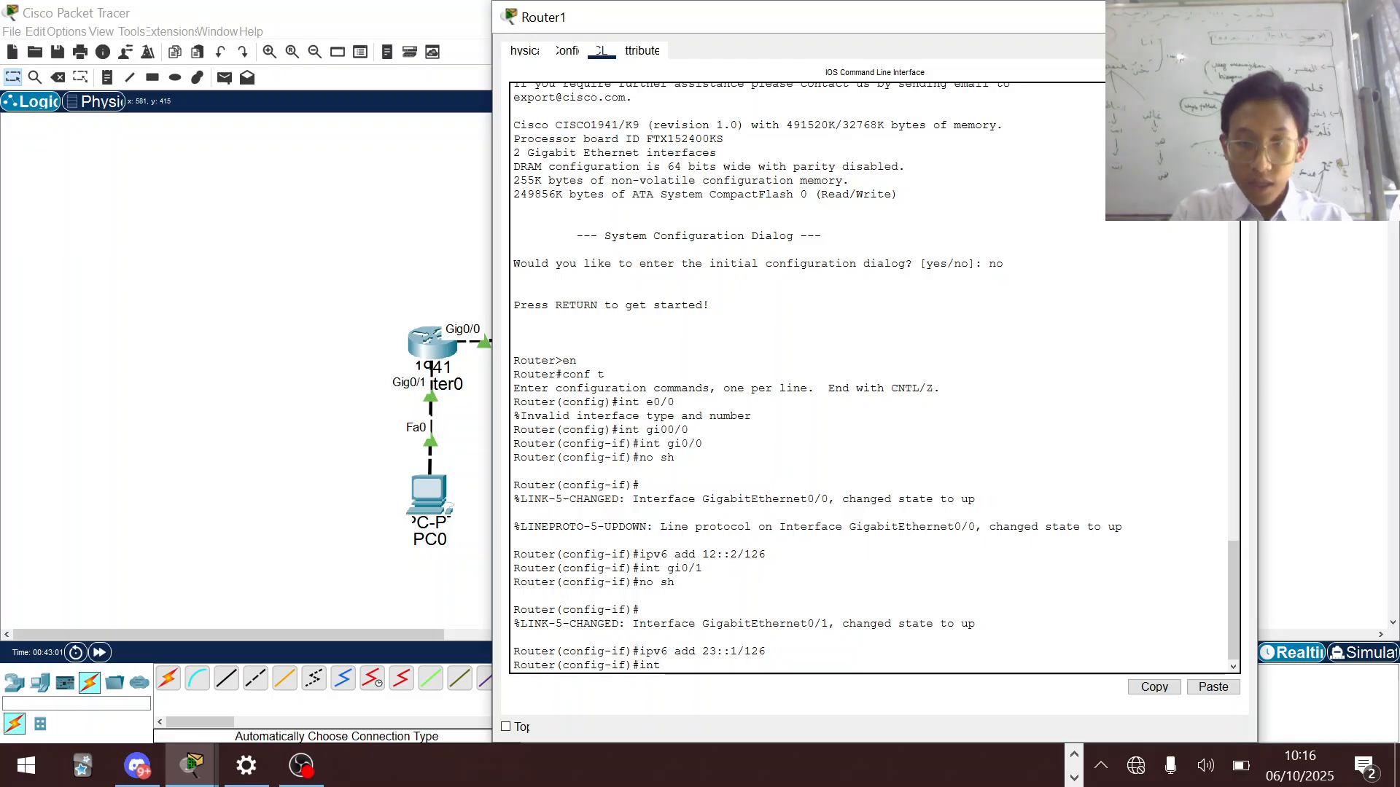
{"action": "type", "text": " 1o0"}
{"action": "key", "text": "Return"}
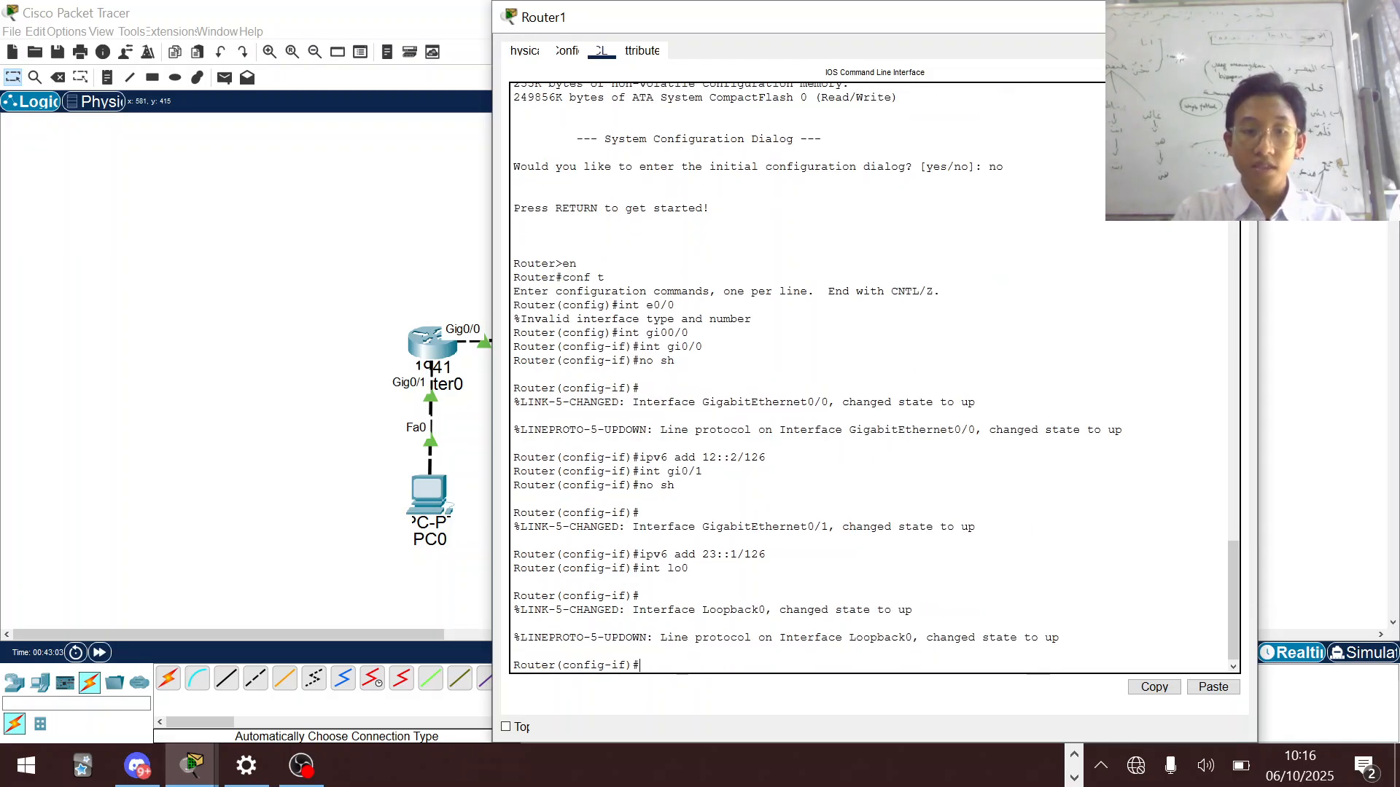
{"action": "type", "text": "ipv6 add "}
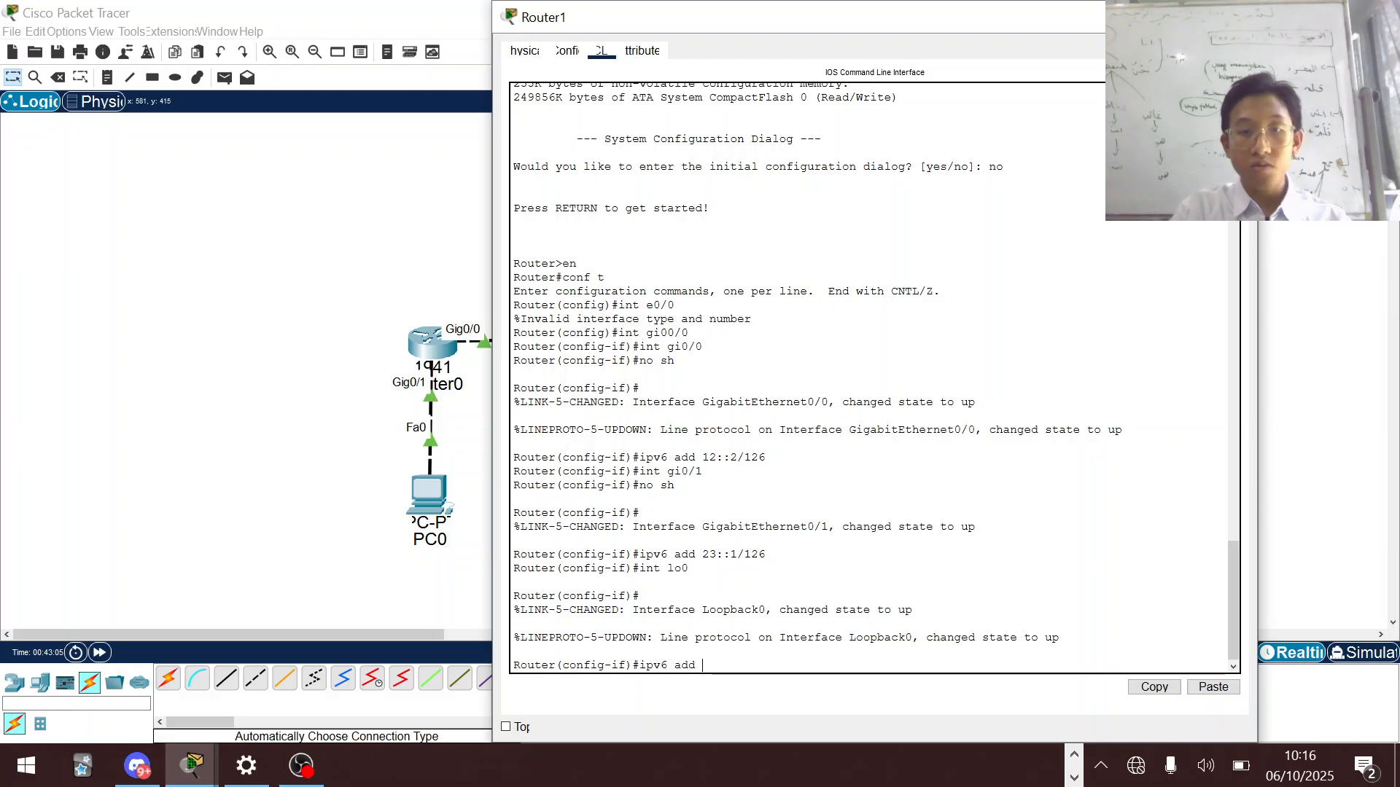
{"action": "type", "text": "2::"}
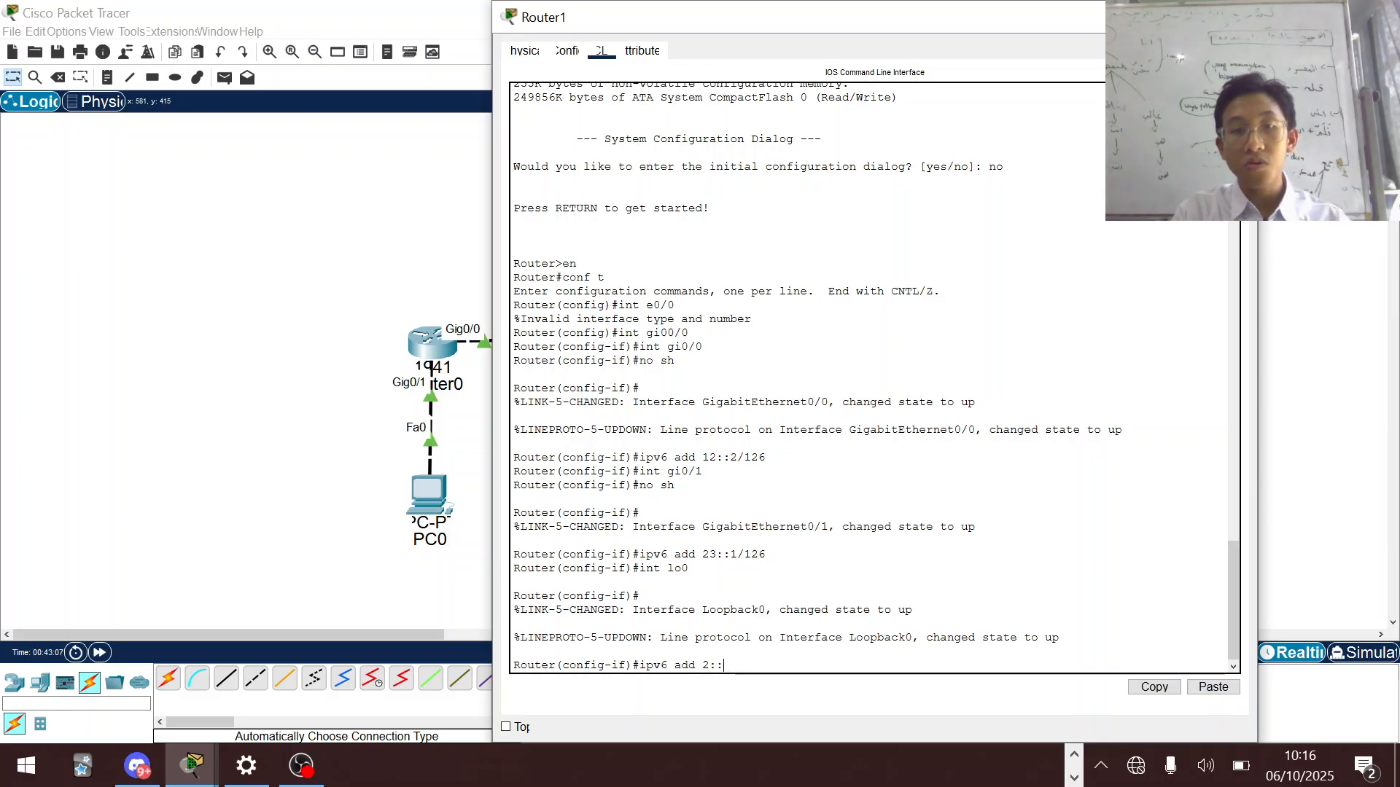
{"action": "type", "text": "2/128"}
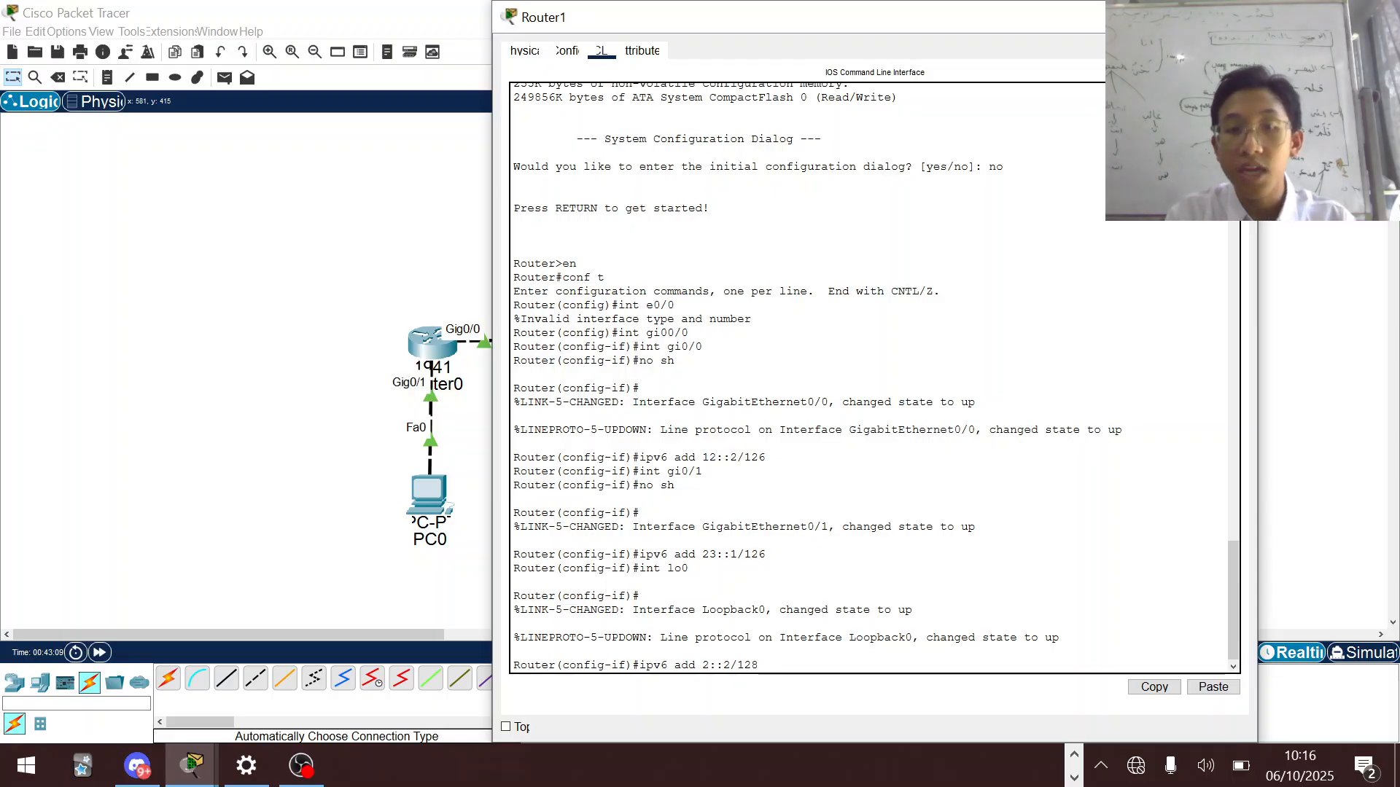
{"action": "key", "text": "Return"}
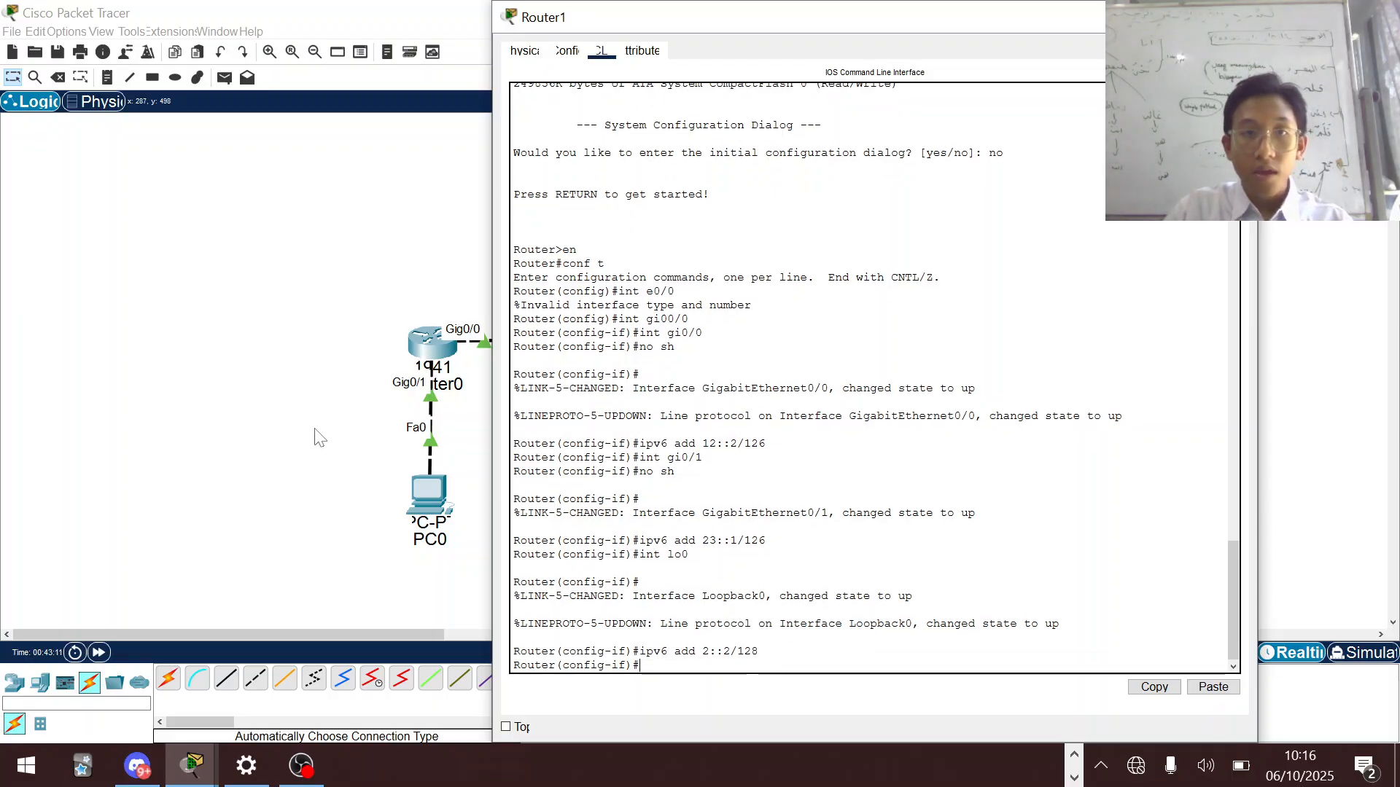
- Ping 12::1 from Router1's configuration mode to test the link to Router0
{"action": "type", "text": "do ping"}
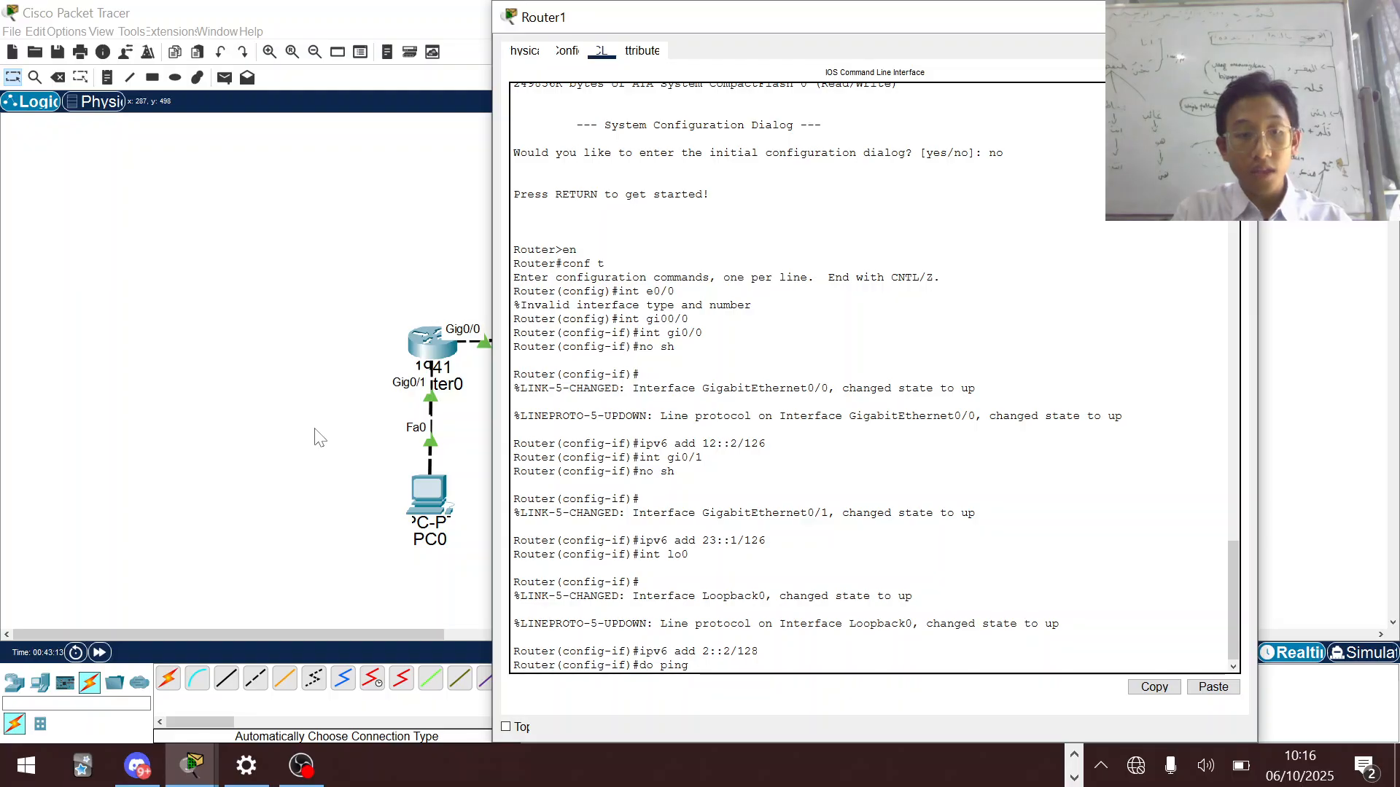
{"action": "type", "text": " 12"}
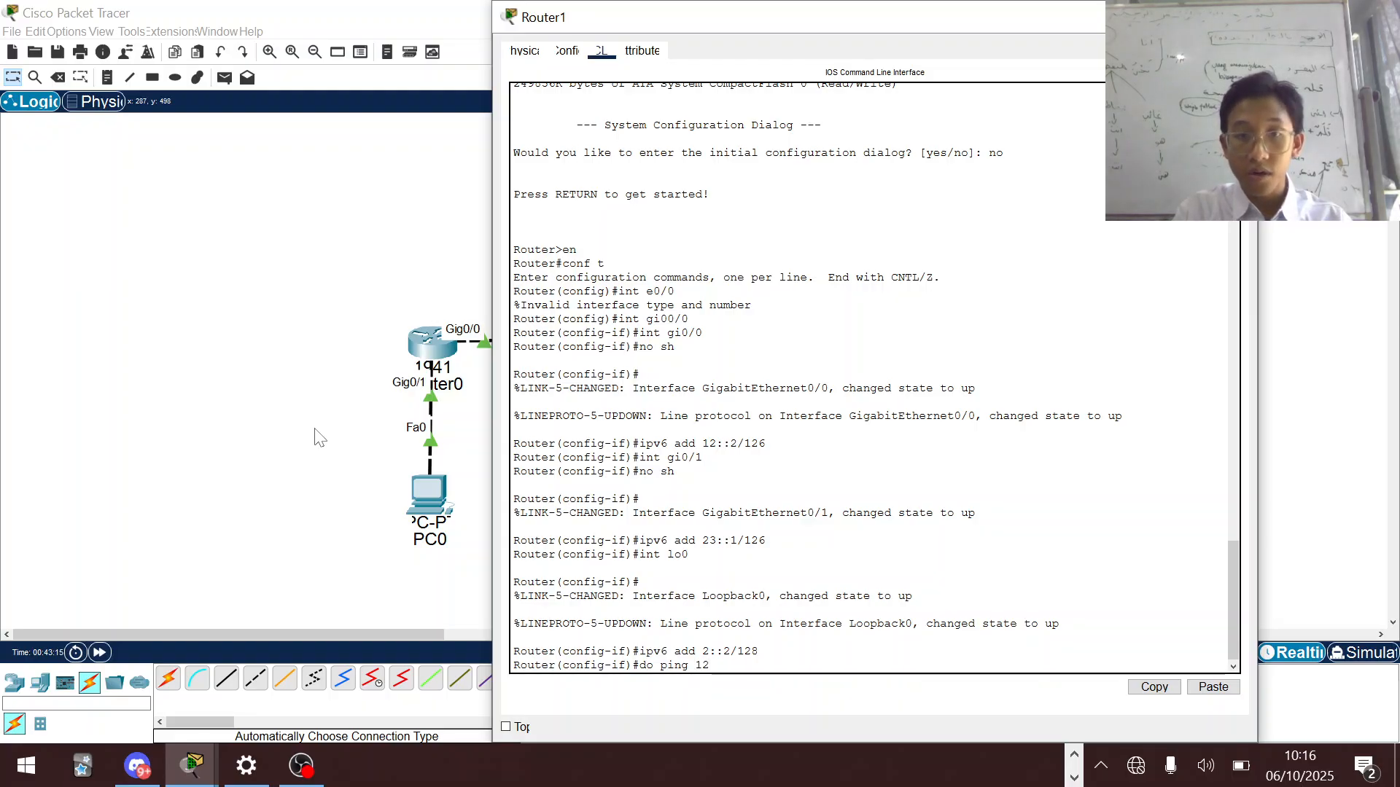
{"action": "type", "text": "::1/12"}
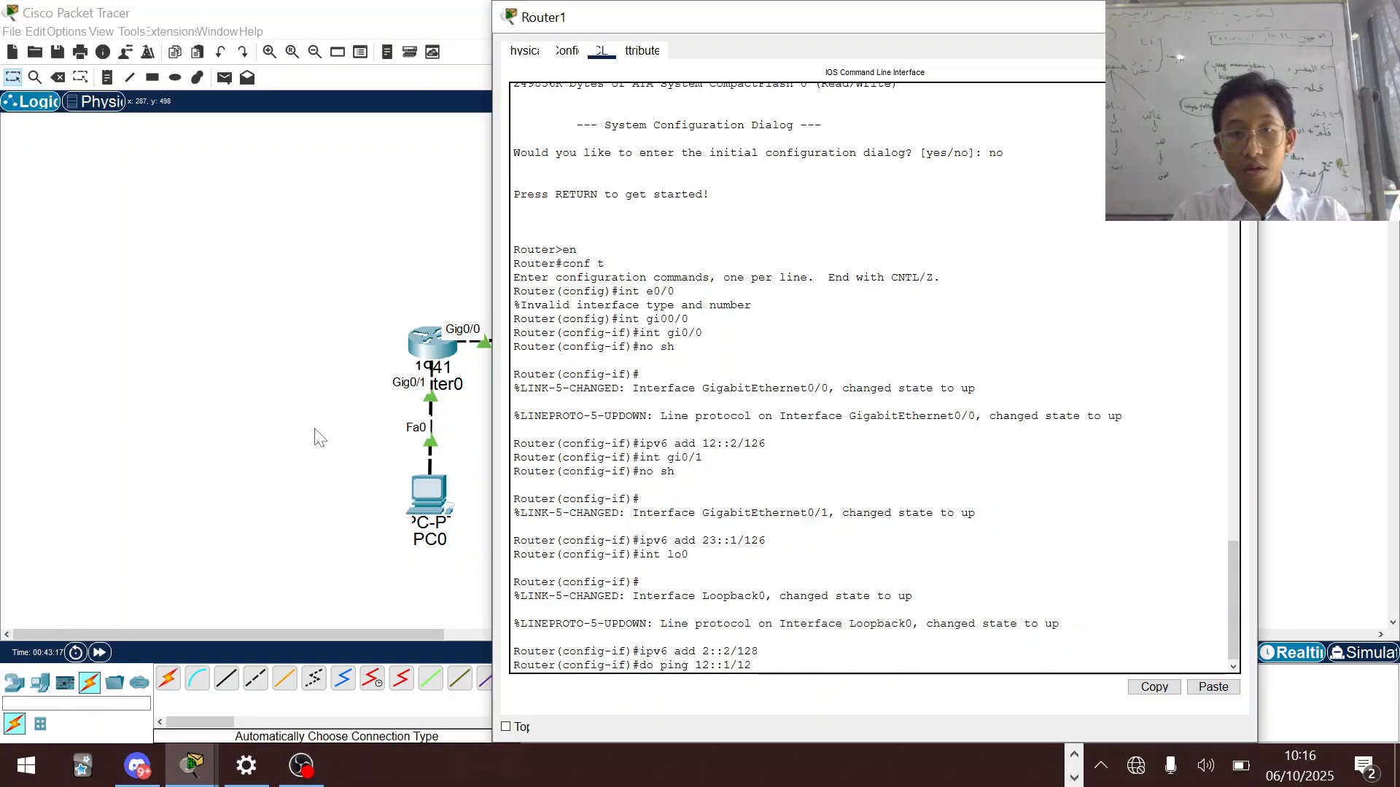
{"action": "key", "text": "BackSpace"}
{"action": "key", "text": "Return"}
- Open Router2's command line, decline the initial configuration dialog and enter global configuration mode
{"action": "left_click", "coordinate": [318, 438]}
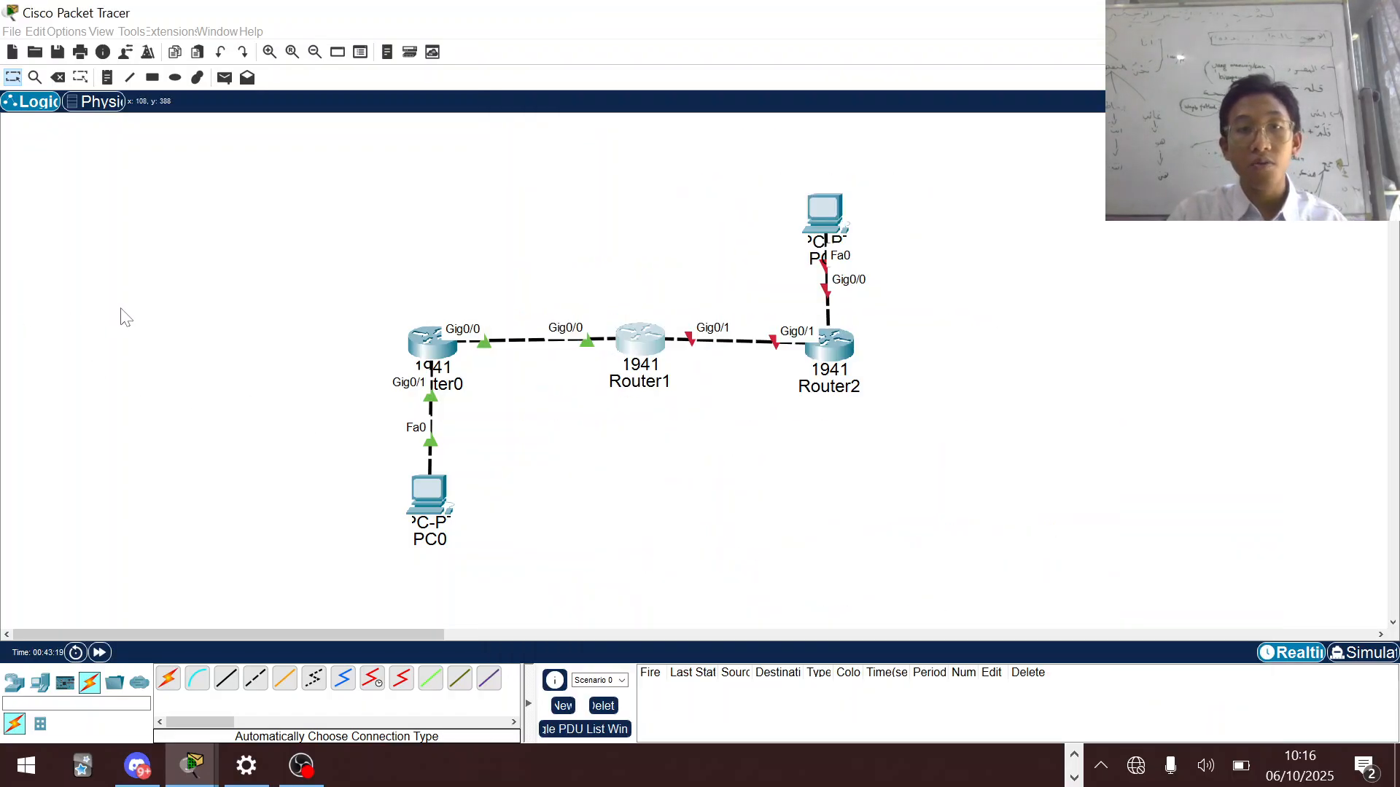
{"action": "left_click", "coordinate": [836, 358]}
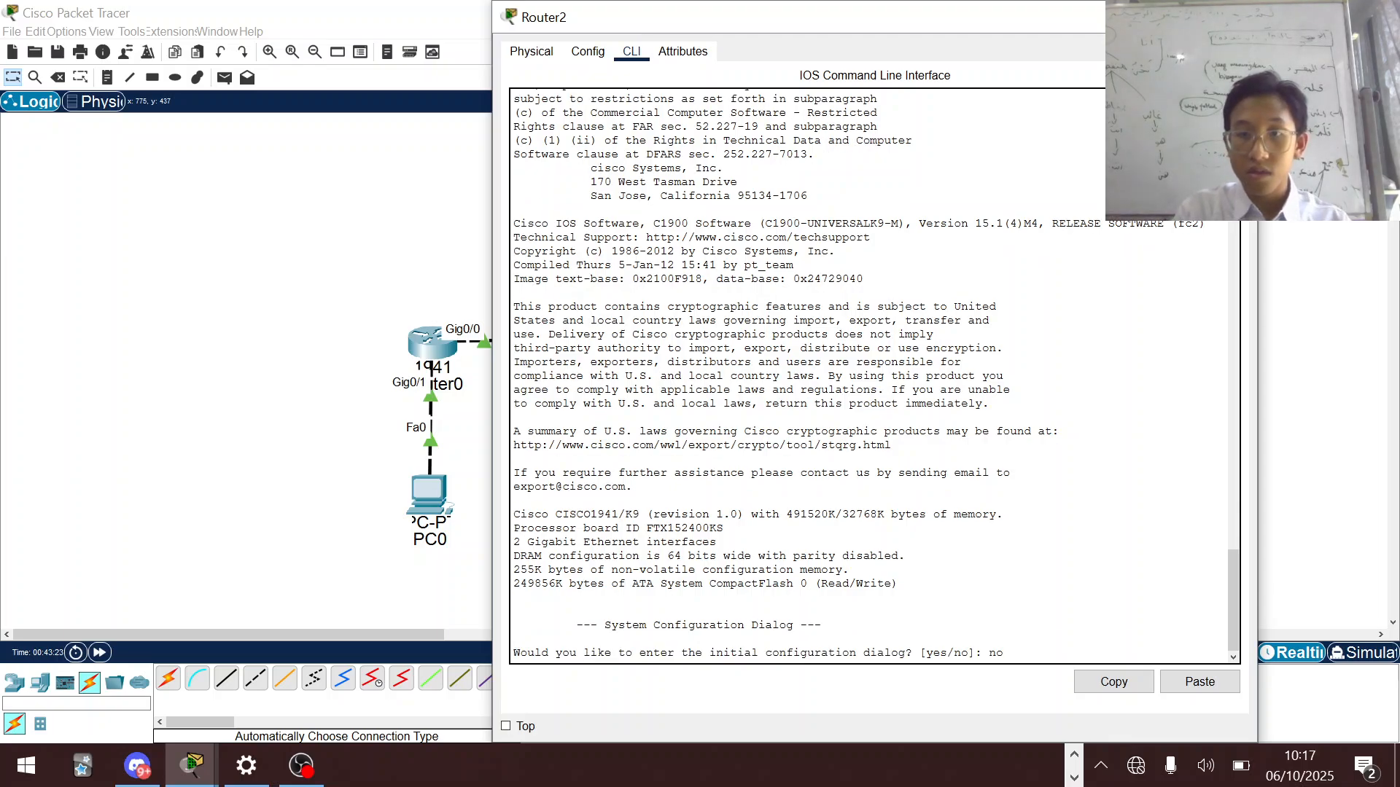
{"action": "key", "text": "Return"}
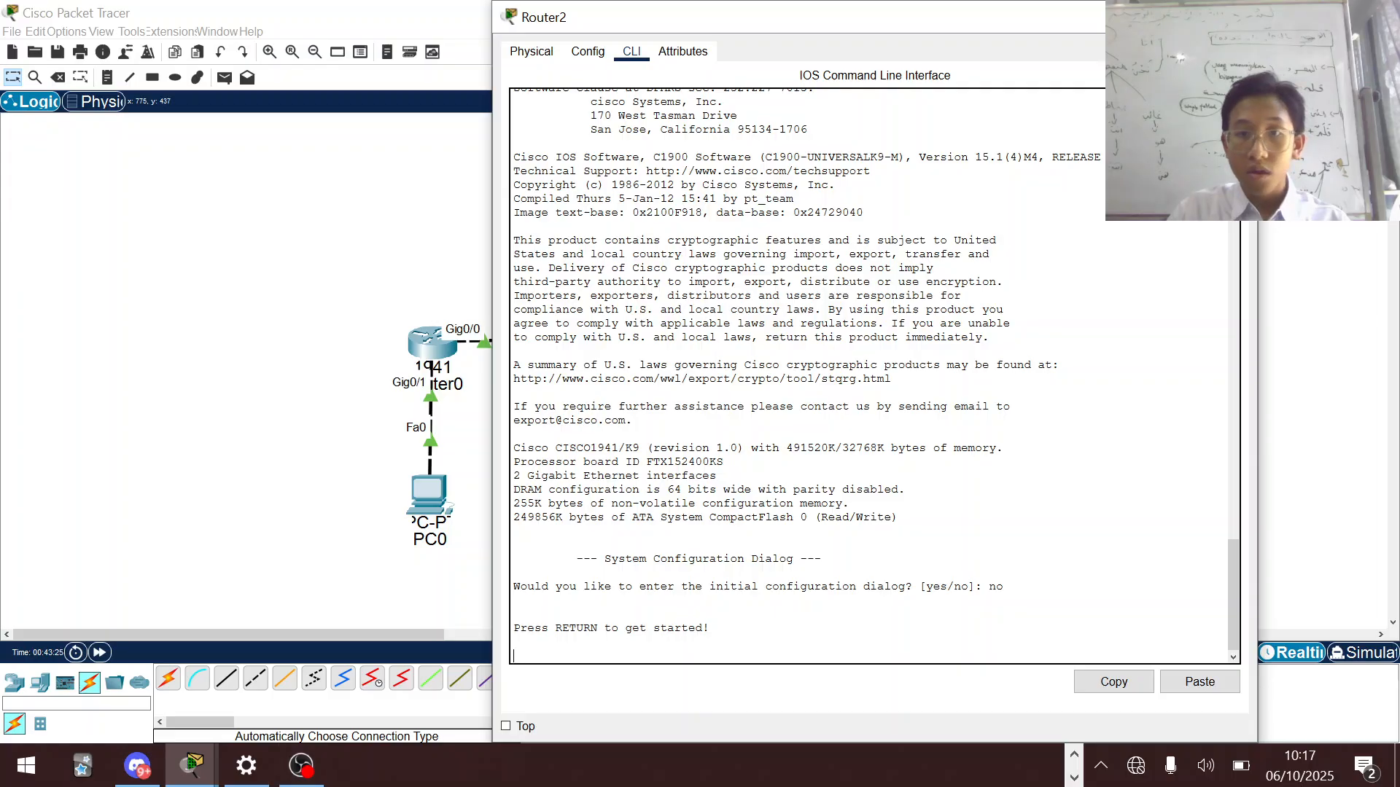
{"action": "key", "text": "Return"}
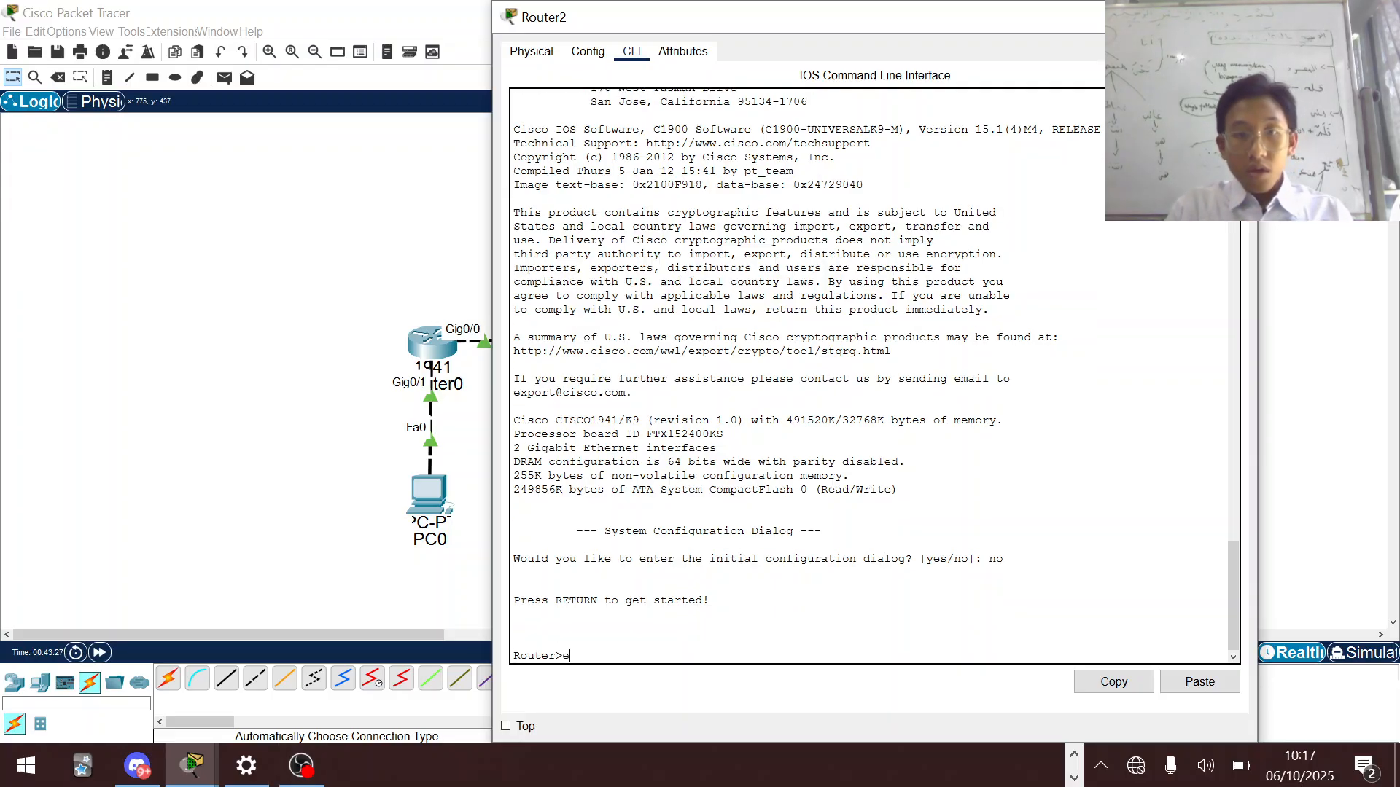
{"action": "type", "text": "en"}
{"action": "key", "text": "Return"}
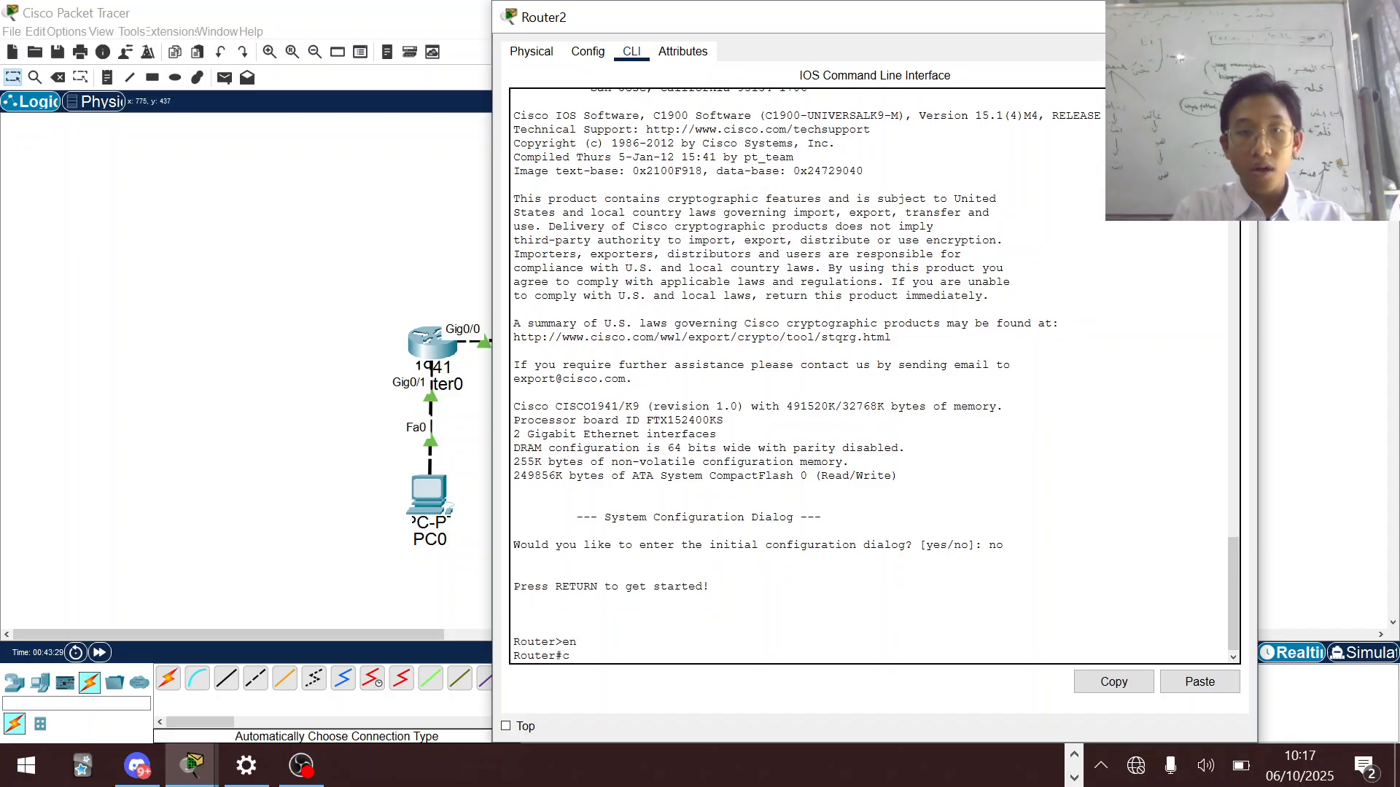
{"action": "type", "text": "conf t"}
{"action": "key", "text": "Return"}
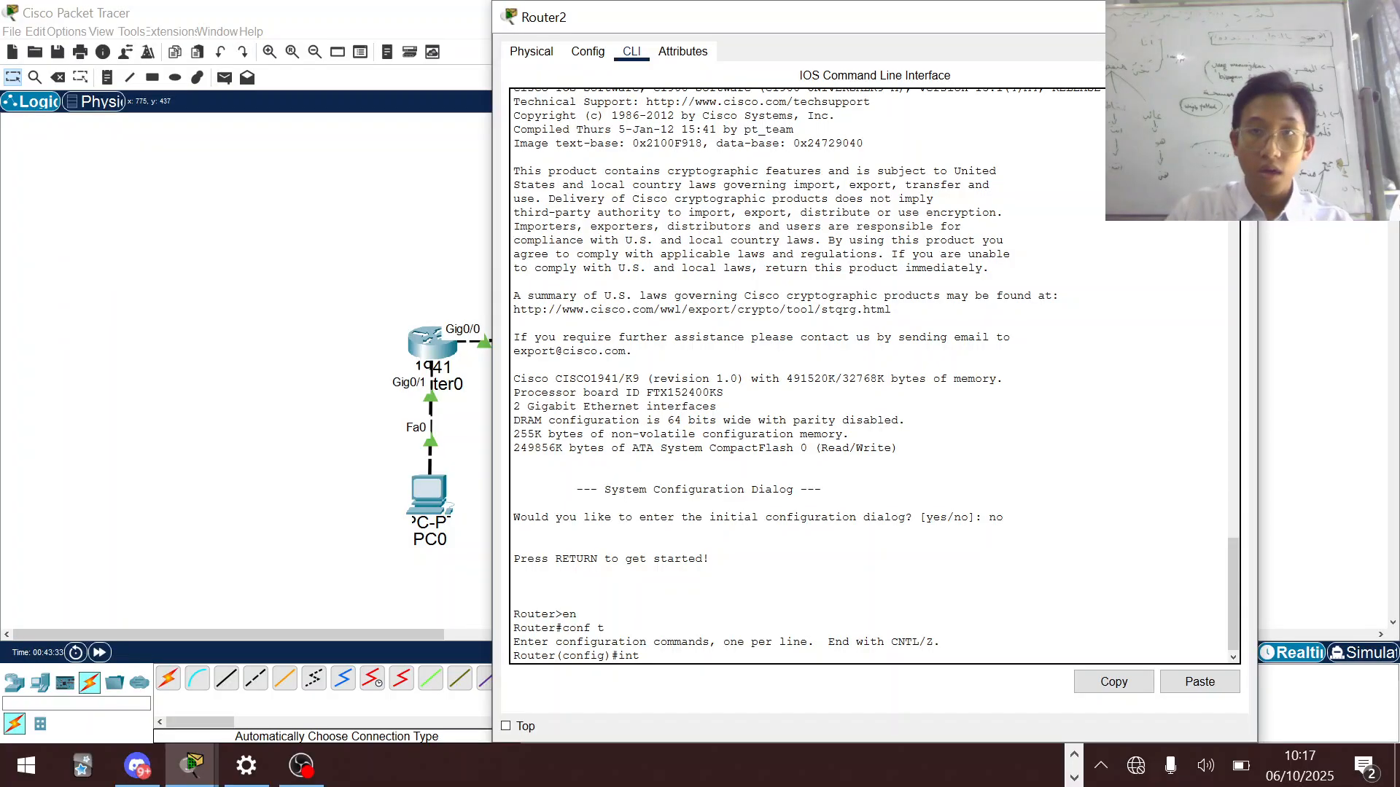
- Enter interface gi0/1 on Router2 and bring it up with no shutdown
{"action": "type", "text": "int"}
{"action": "left_click_drag", "start_coordinate": [1006, 33], "coordinate": [913, 25]}
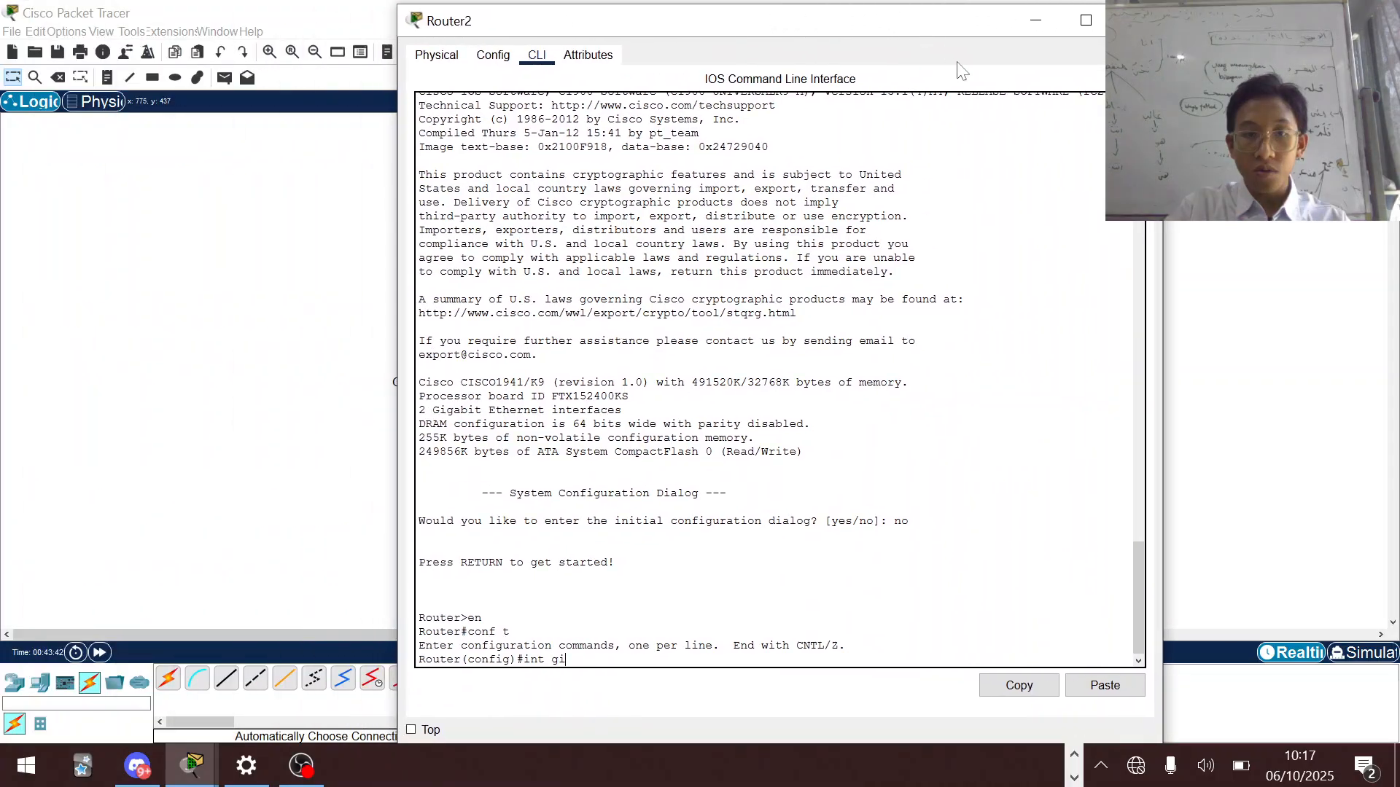
{"action": "type", "text": "i0/0"}
{"action": "key", "text": "BackSpace"}
{"action": "type", "text": "1"}
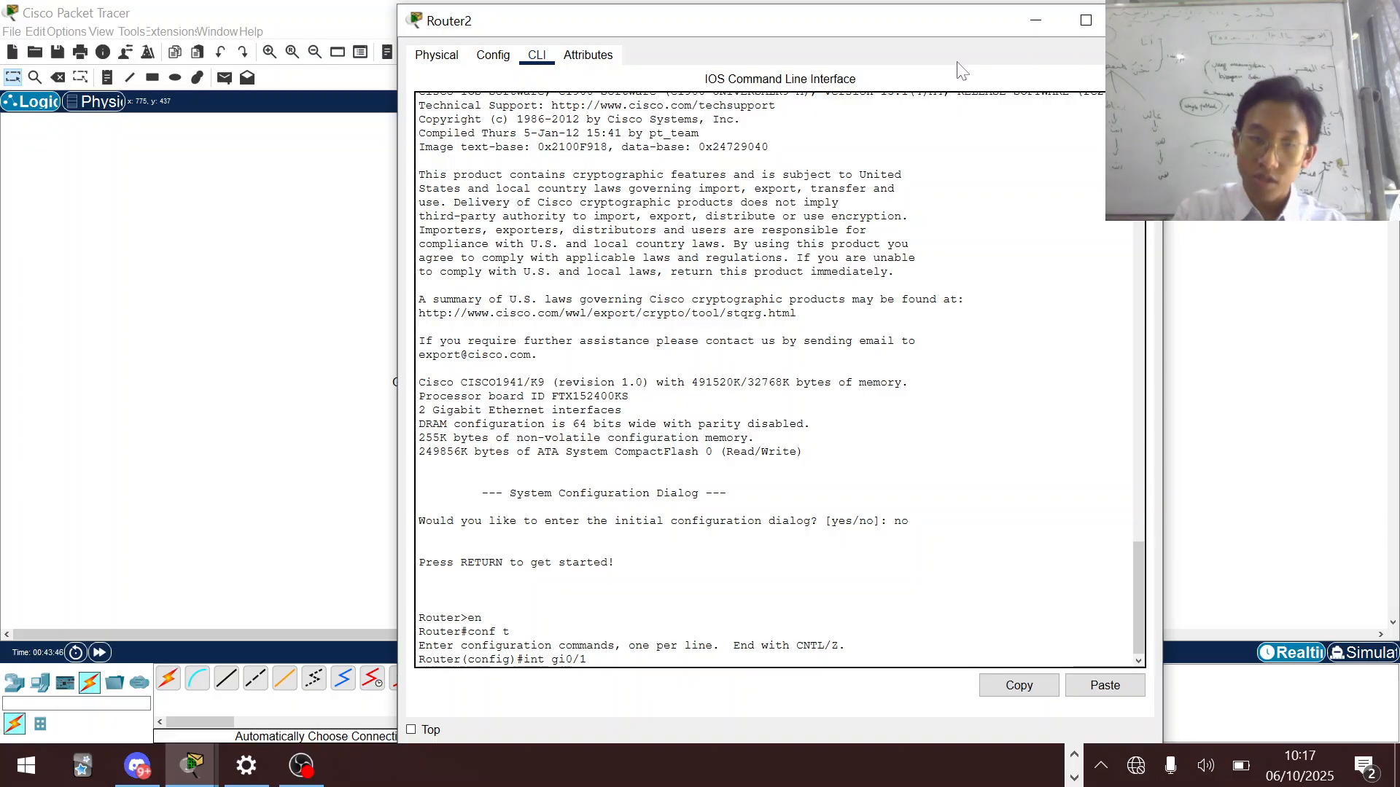
{"action": "key", "text": "Return"}
{"action": "type", "text": "no s"}
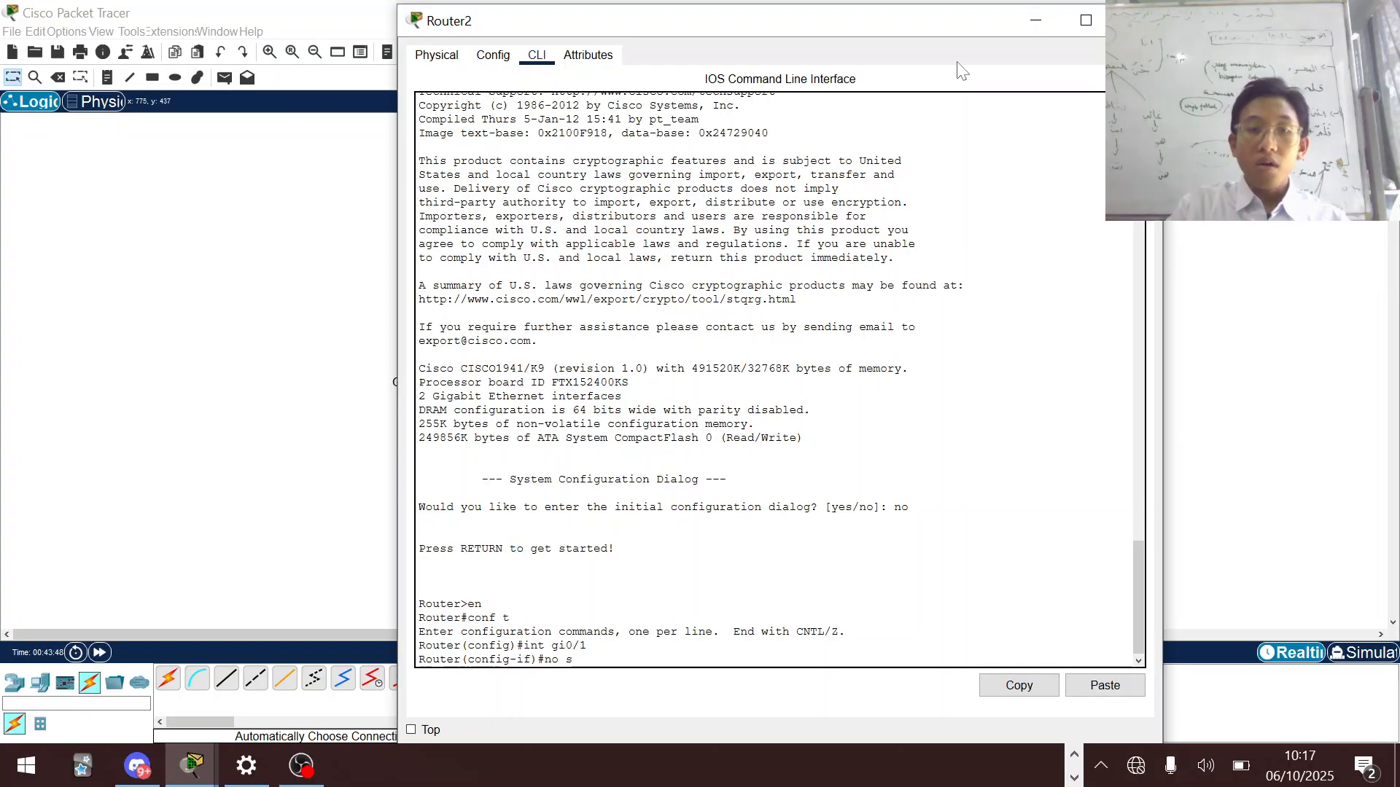
{"action": "type", "text": "h"}
{"action": "key", "text": "Return"}
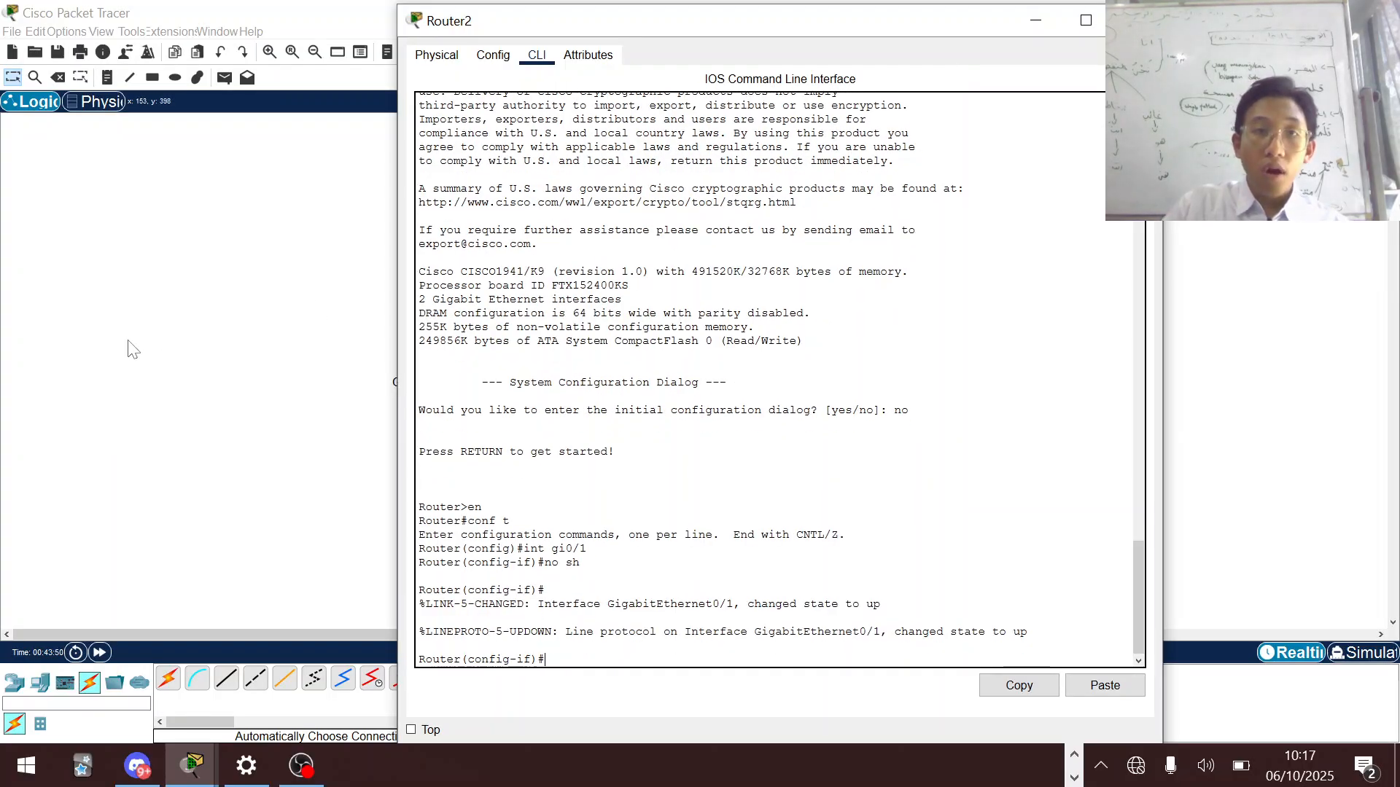
- Return to Router1's command line, exit interface configuration and enable ipv6 unicast-routing
{"action": "left_click", "coordinate": [127, 348]}
{"action": "left_click", "coordinate": [640, 338]}
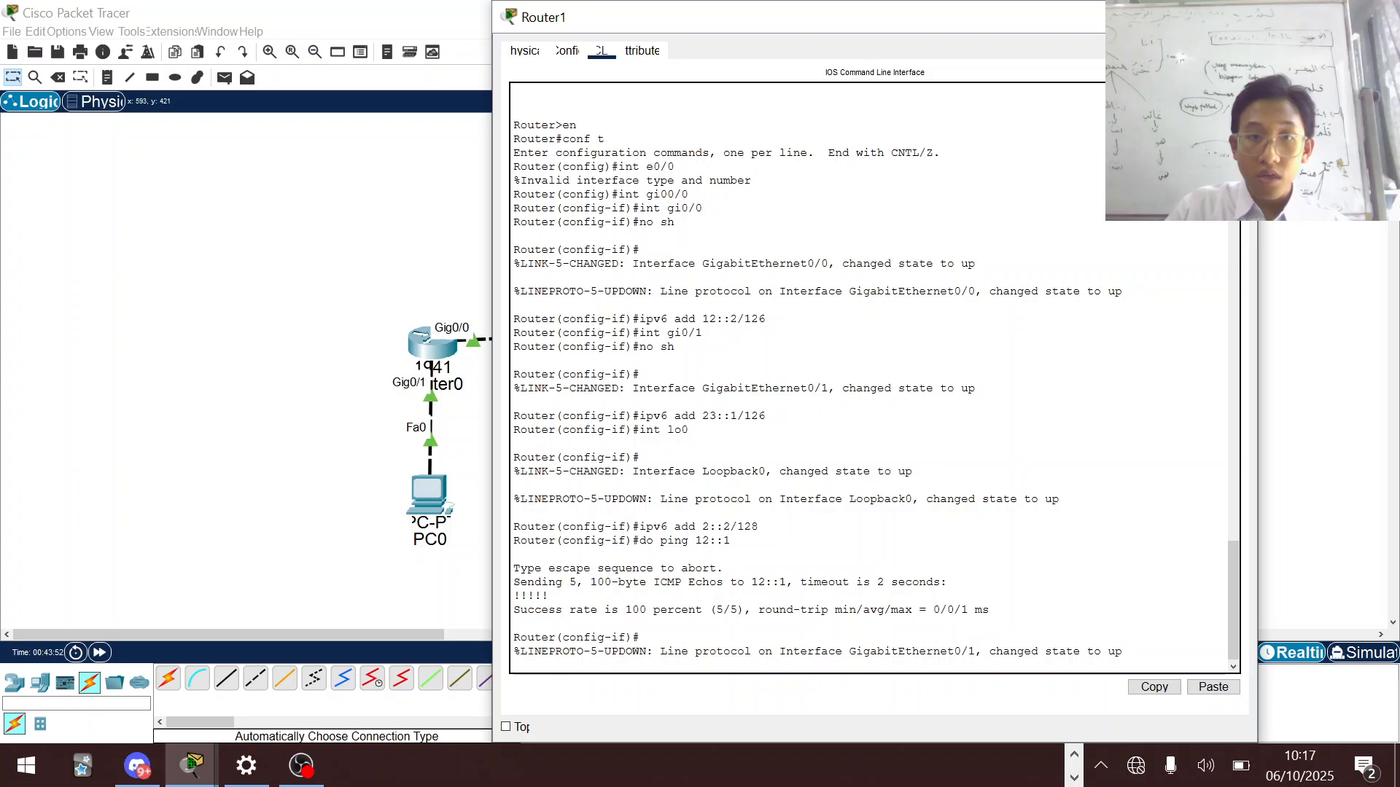
{"action": "key", "text": "Return"}
{"action": "key", "text": "Return"}
{"action": "key", "text": "Return"}
{"action": "type", "text": "exit"}
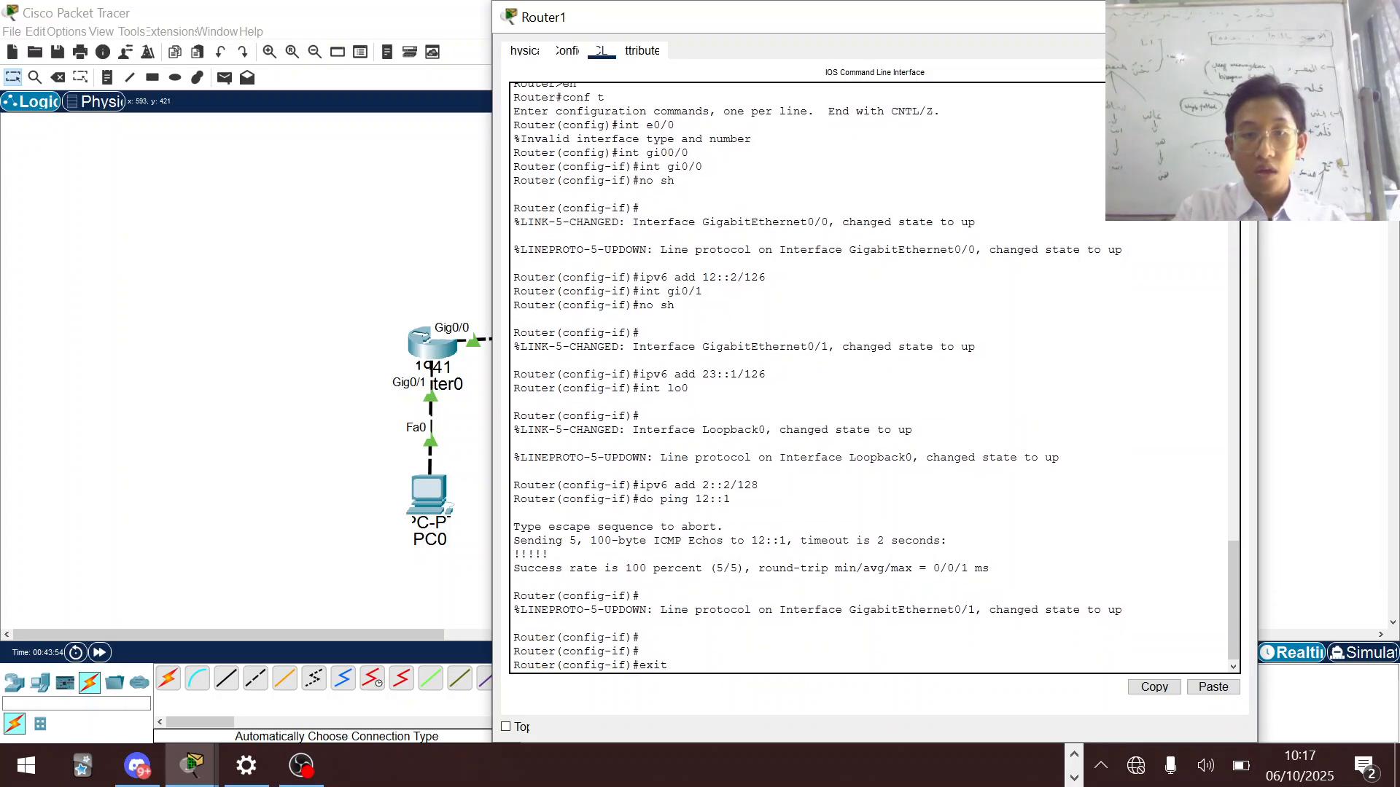
{"action": "key", "text": "Return"}
{"action": "type", "text": "ipv6 u"}
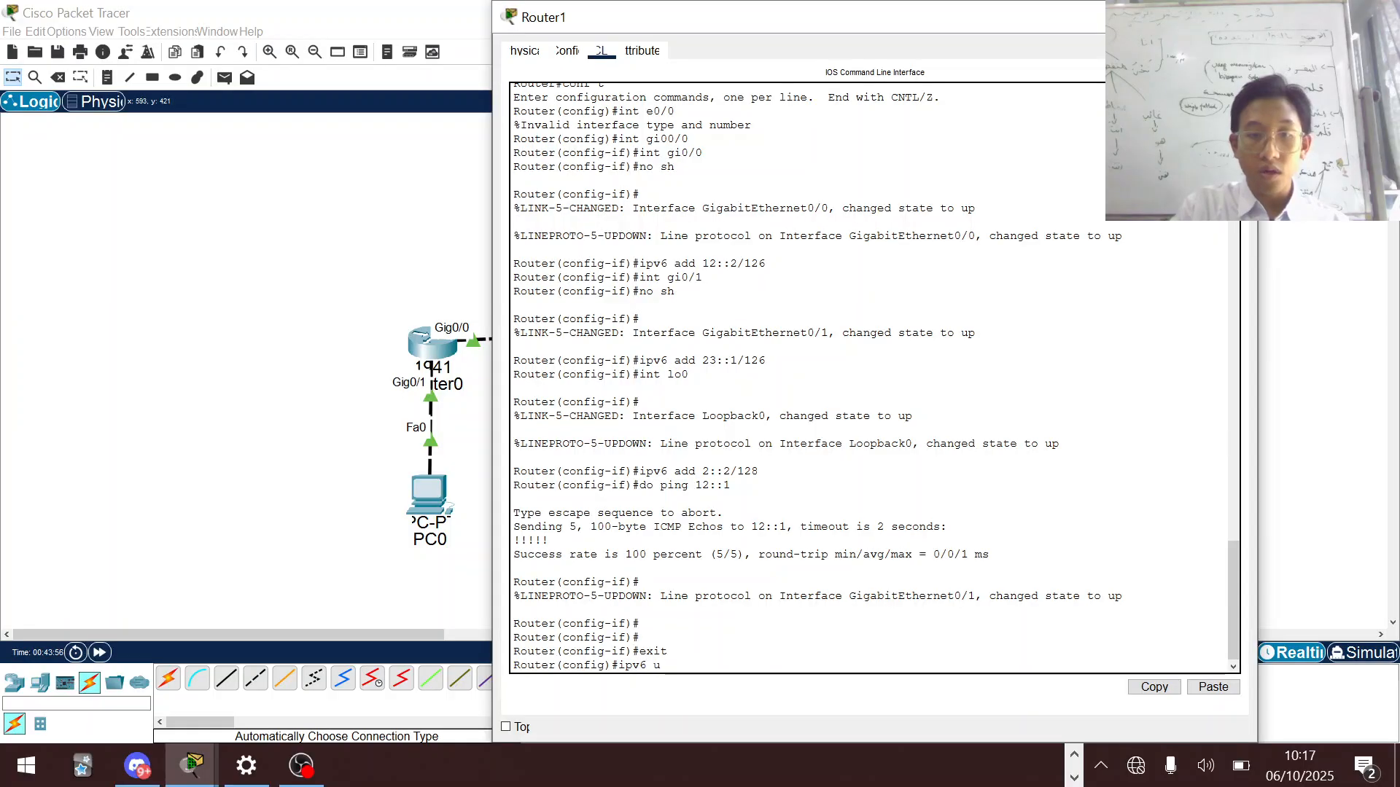
{"action": "type", "text": "ni"}
{"action": "key", "text": "Tab"}
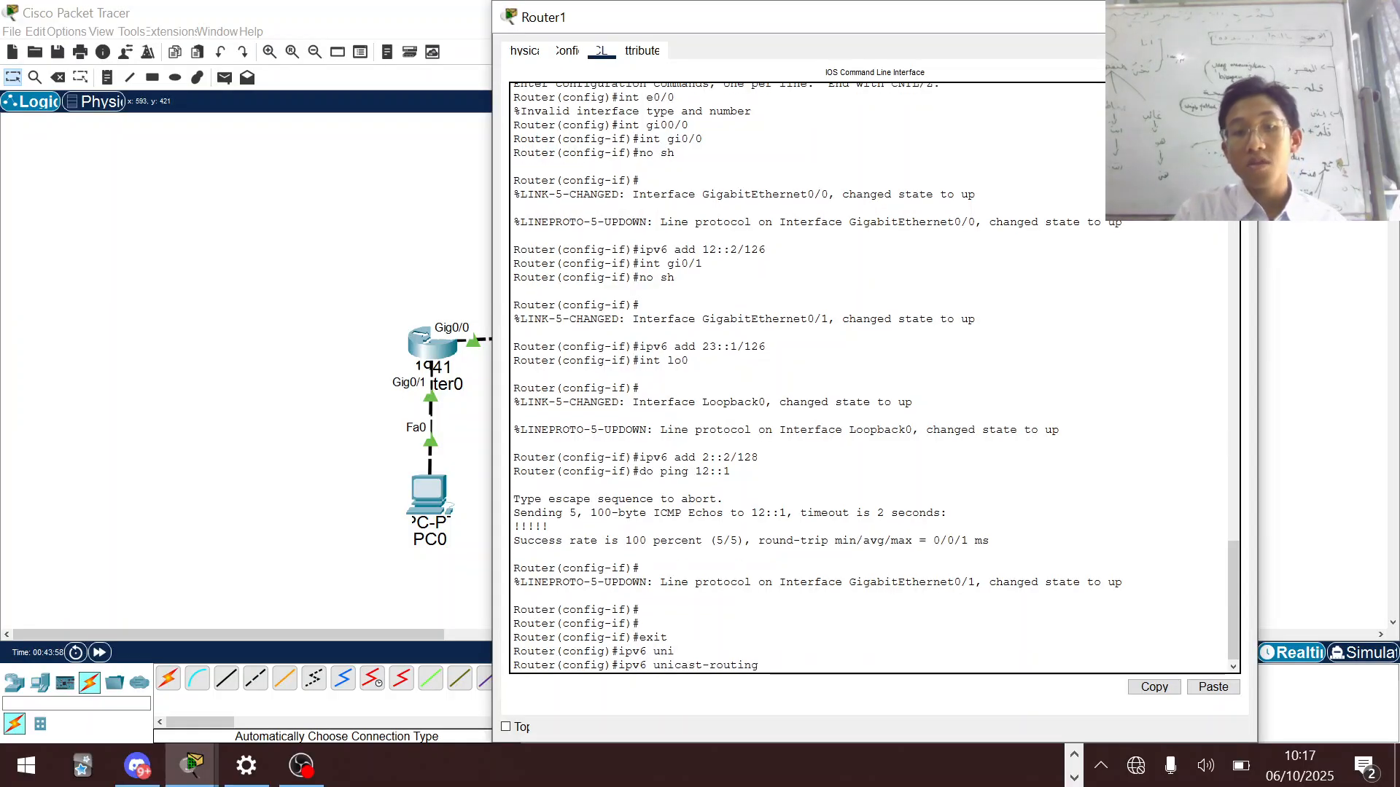
{"action": "key", "text": "Return"}
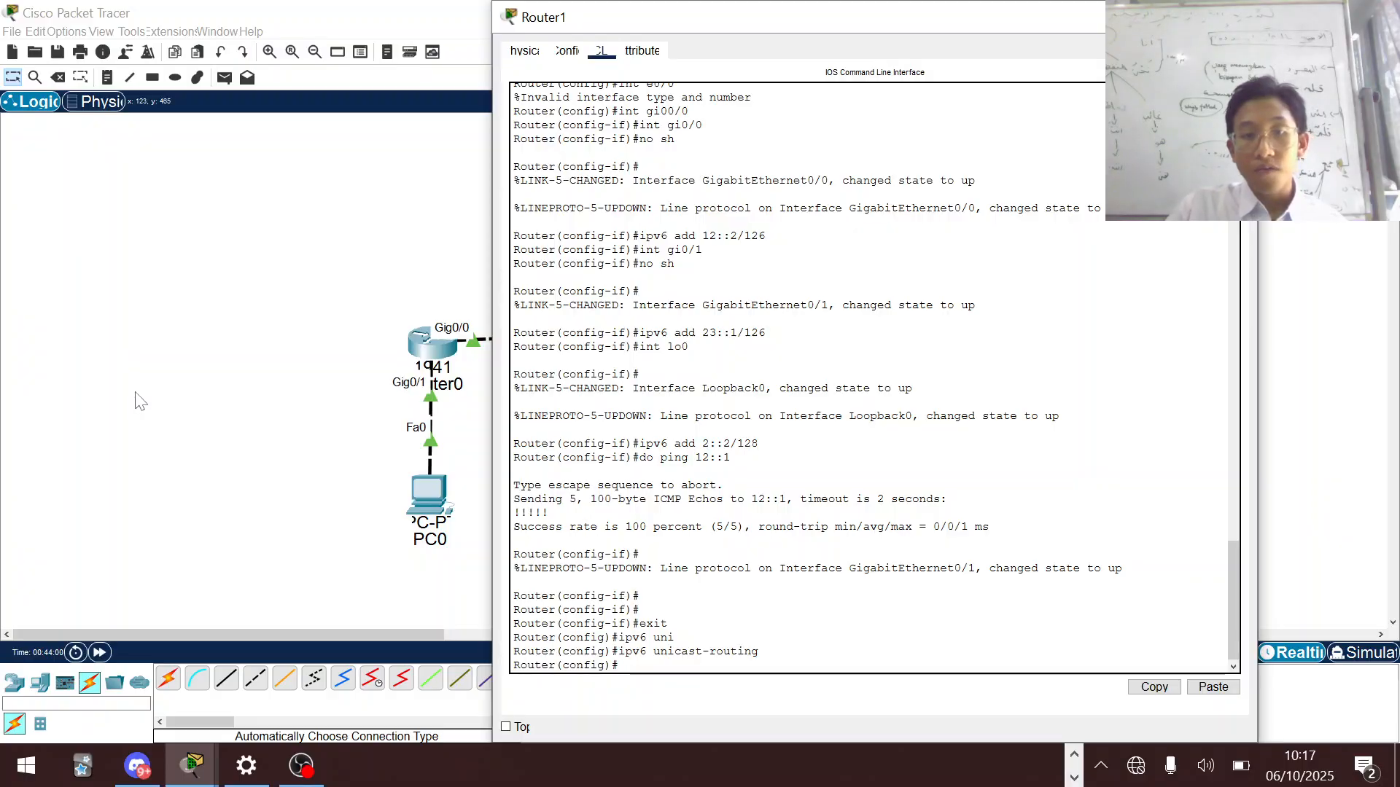
- Return to Router2's command line, exit interface configuration and enable ipv6 unicast-routing
{"action": "left_click", "coordinate": [137, 394]}
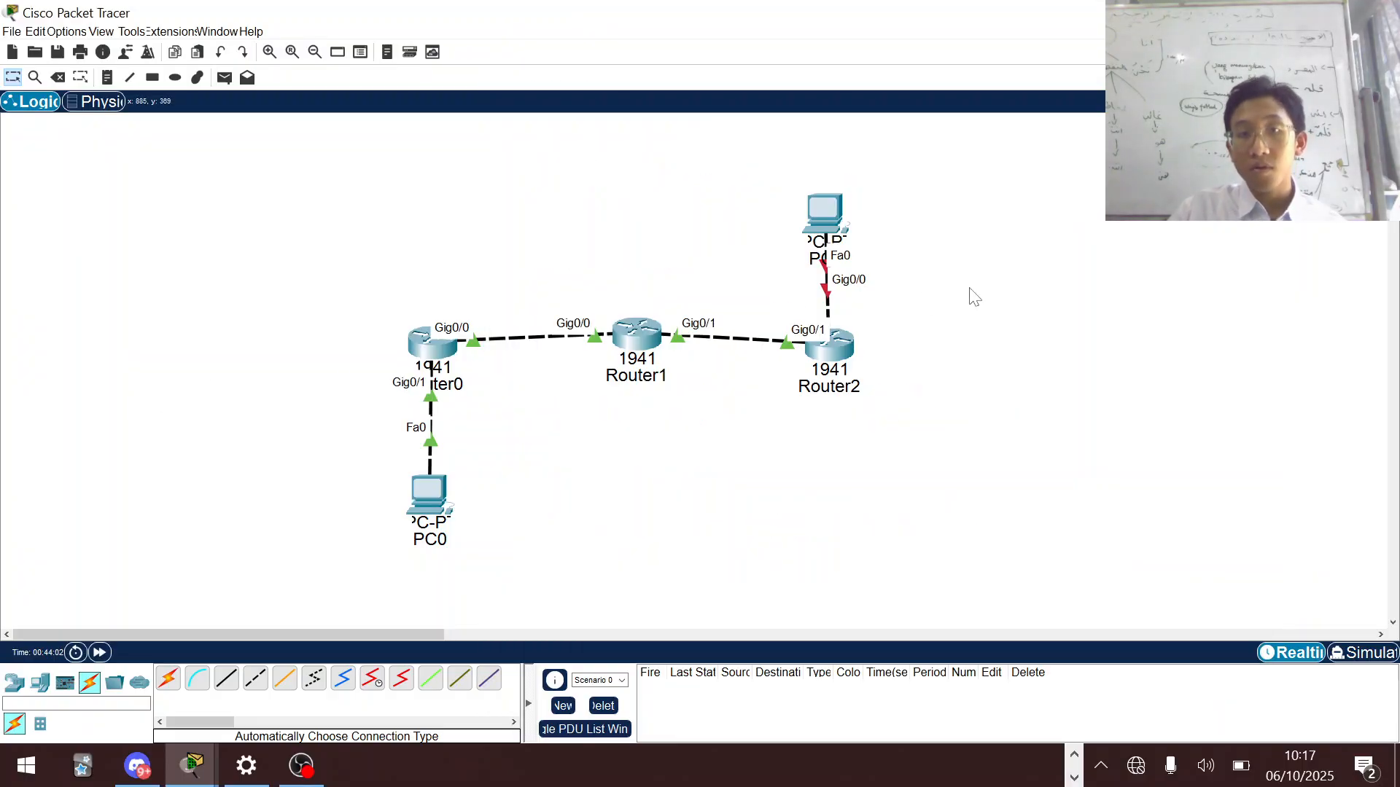
{"action": "left_click", "coordinate": [825, 351]}
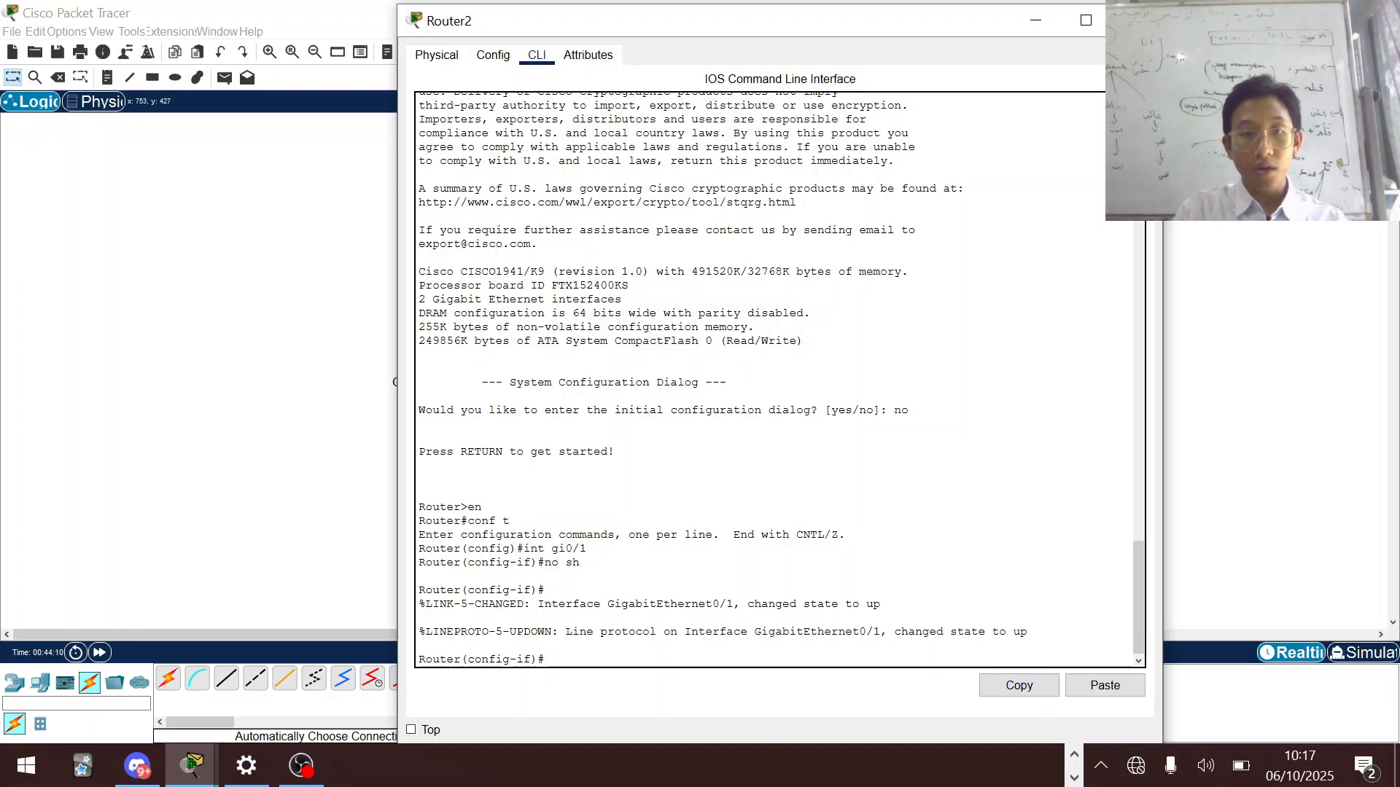
{"action": "type", "text": "exit"}
{"action": "key", "text": "Return"}
{"action": "type", "text": "ipv6 un"}
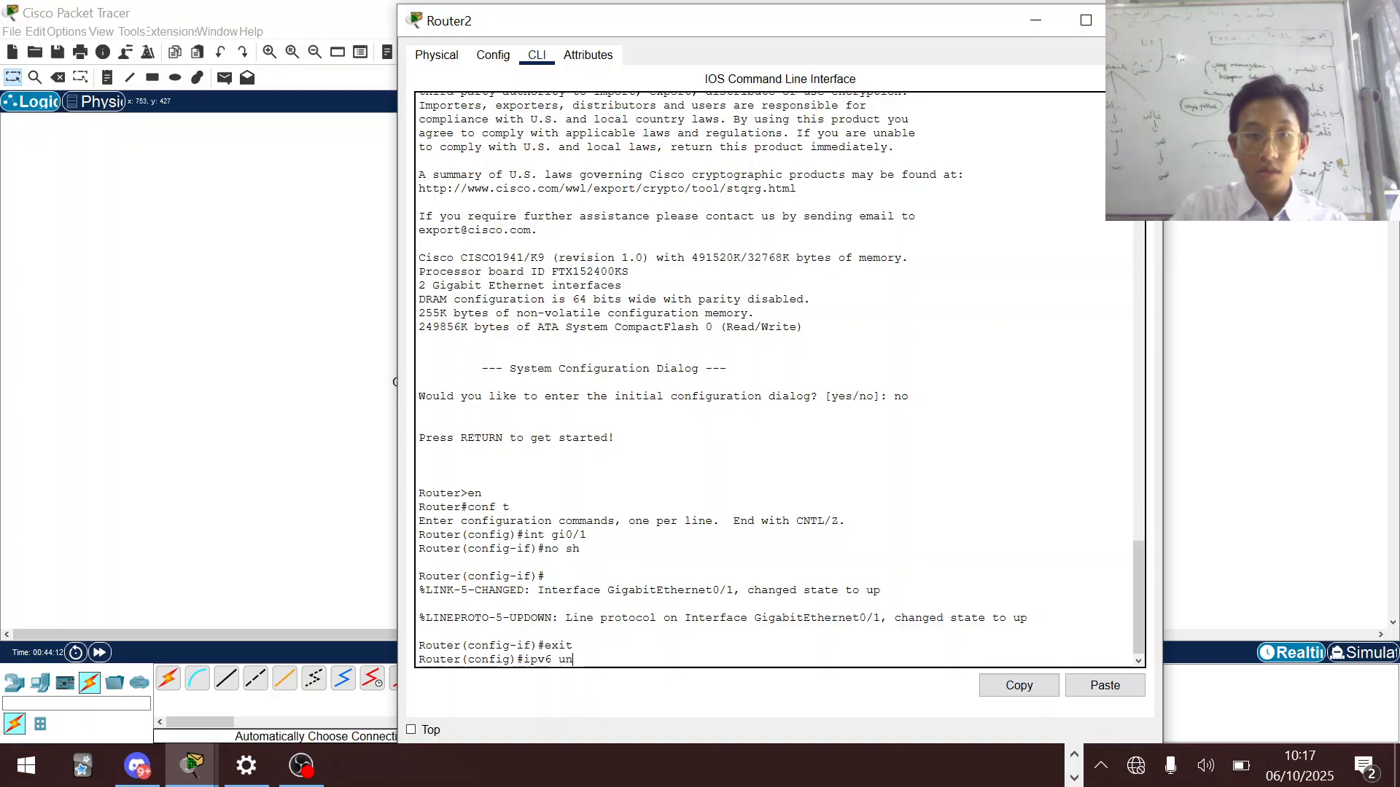
{"action": "type", "text": "i"}
{"action": "key", "text": "Tab"}
{"action": "key", "text": "Return"}
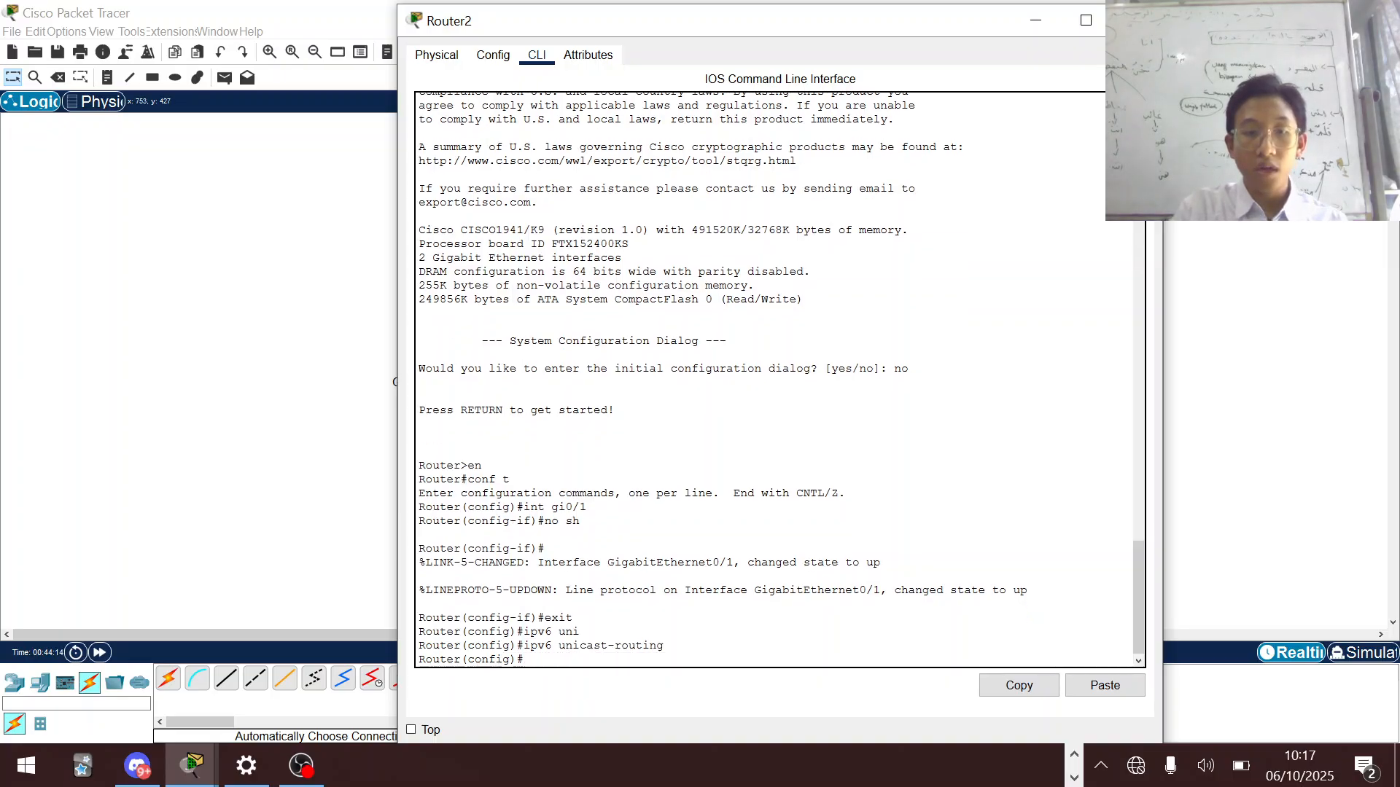
- Enter interface gi0/1 on Router2, enable it with no shutdown and assign IPv6 address 23::2/126
{"action": "type", "text": "int gi0/1"}
{"action": "key", "text": "Return"}
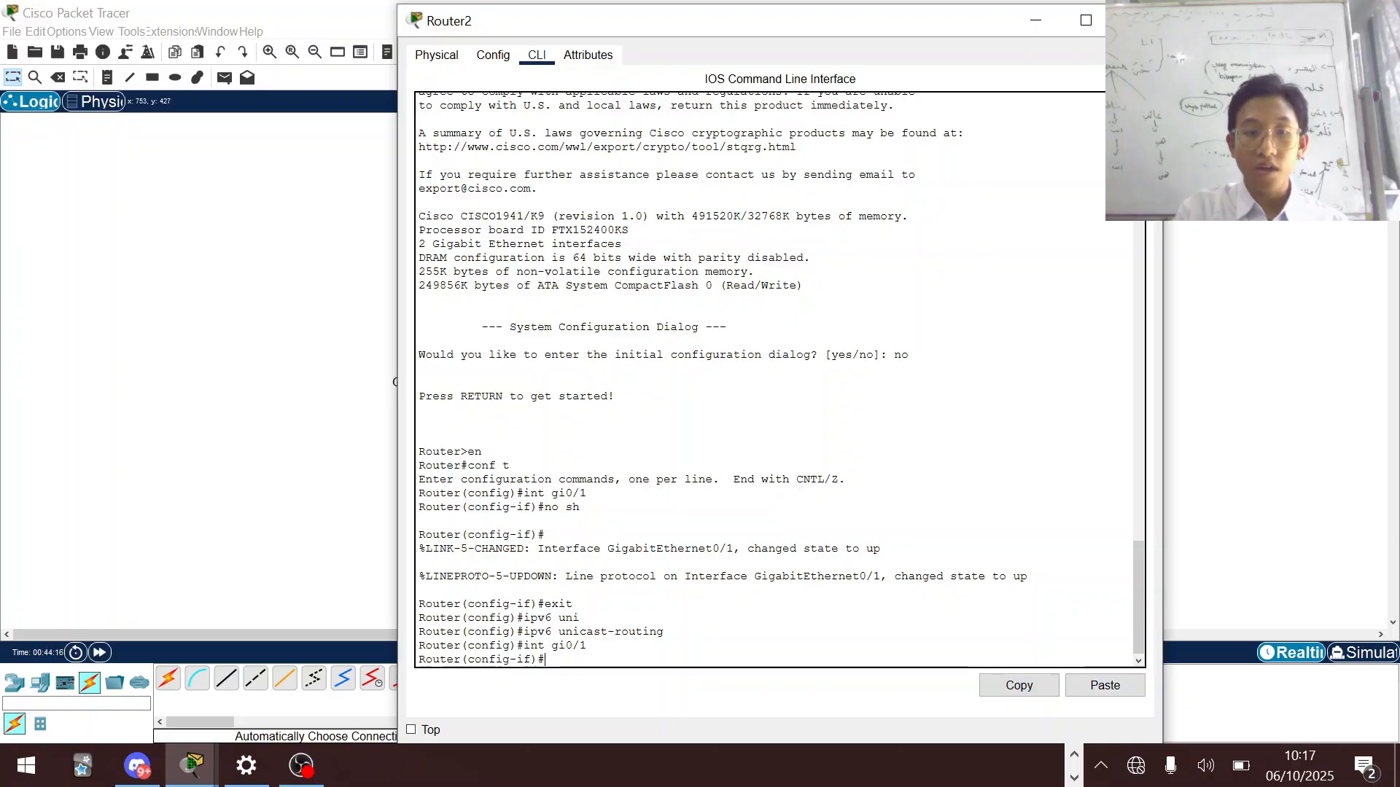
{"action": "type", "text": "no sh"}
{"action": "key", "text": "Return"}
{"action": "type", "text": "ip"}
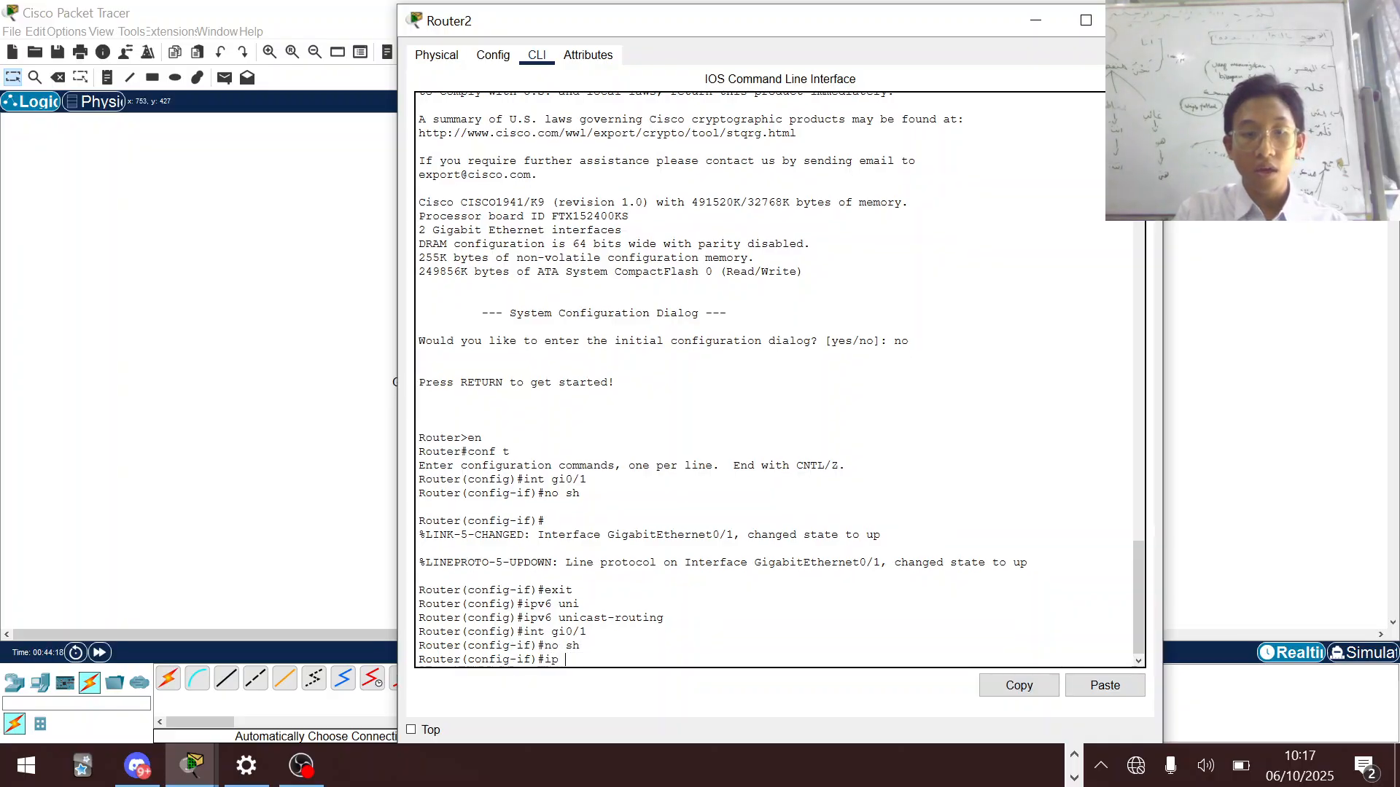
{"action": "key", "text": "BackSpace"}
{"action": "type", "text": "v6 a"}
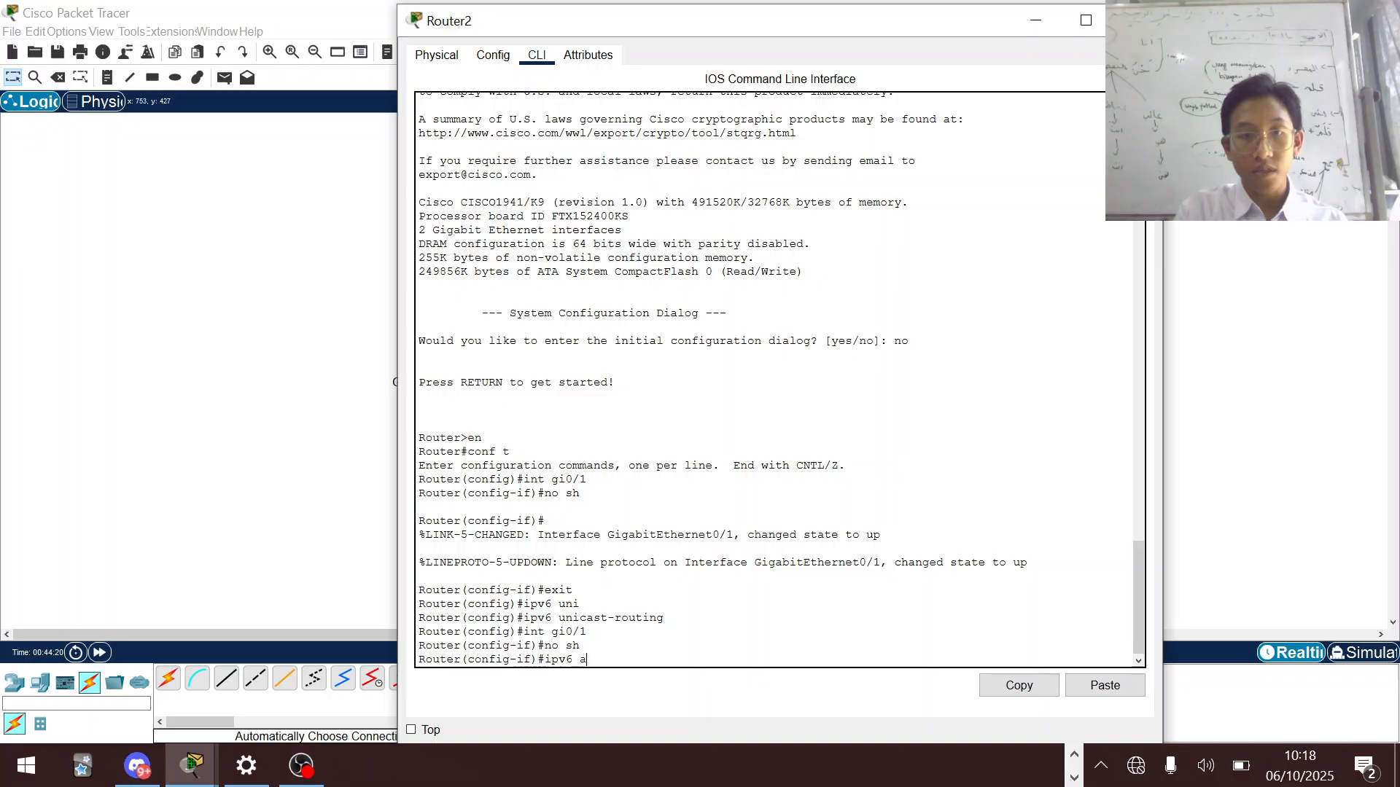
{"action": "type", "text": "dd 23::2"}
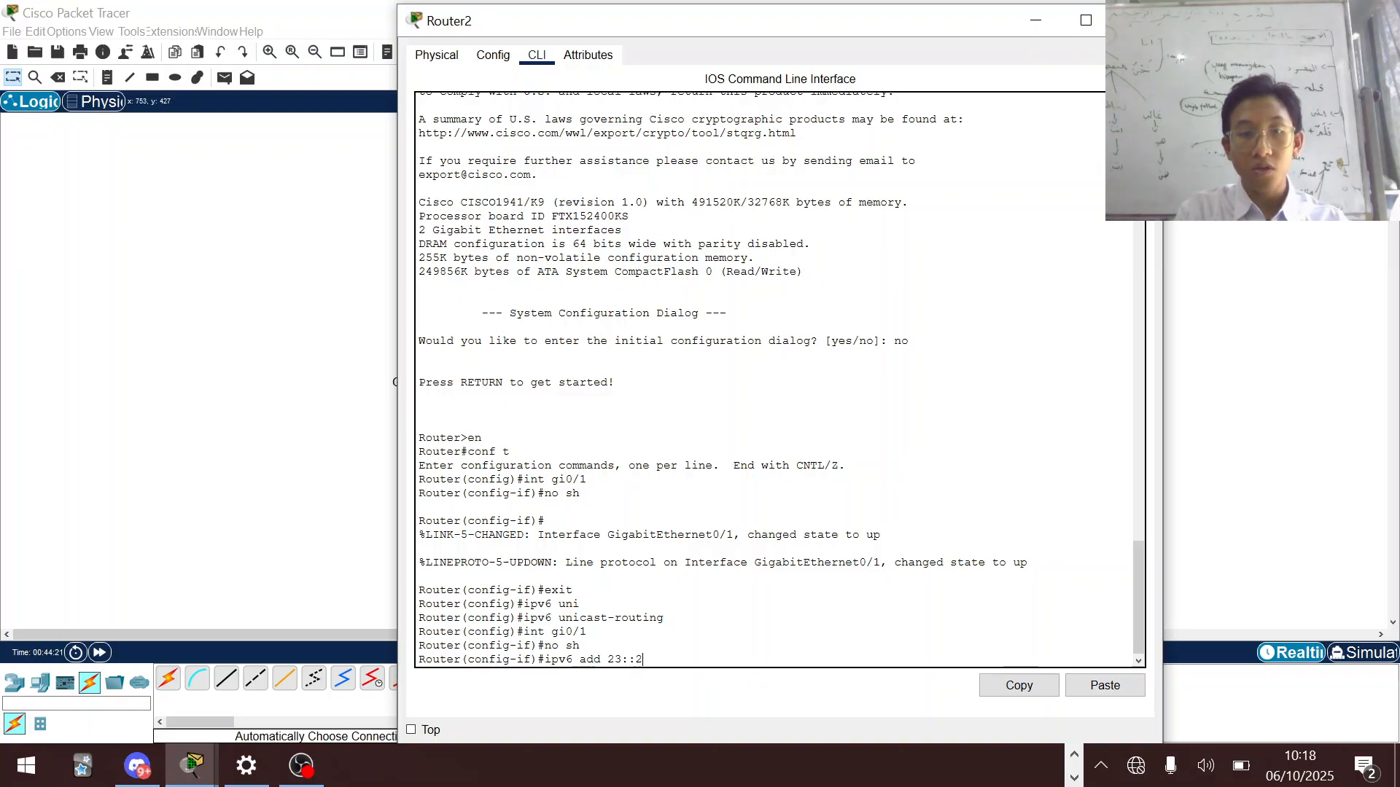
{"action": "type", "text": "/126"}
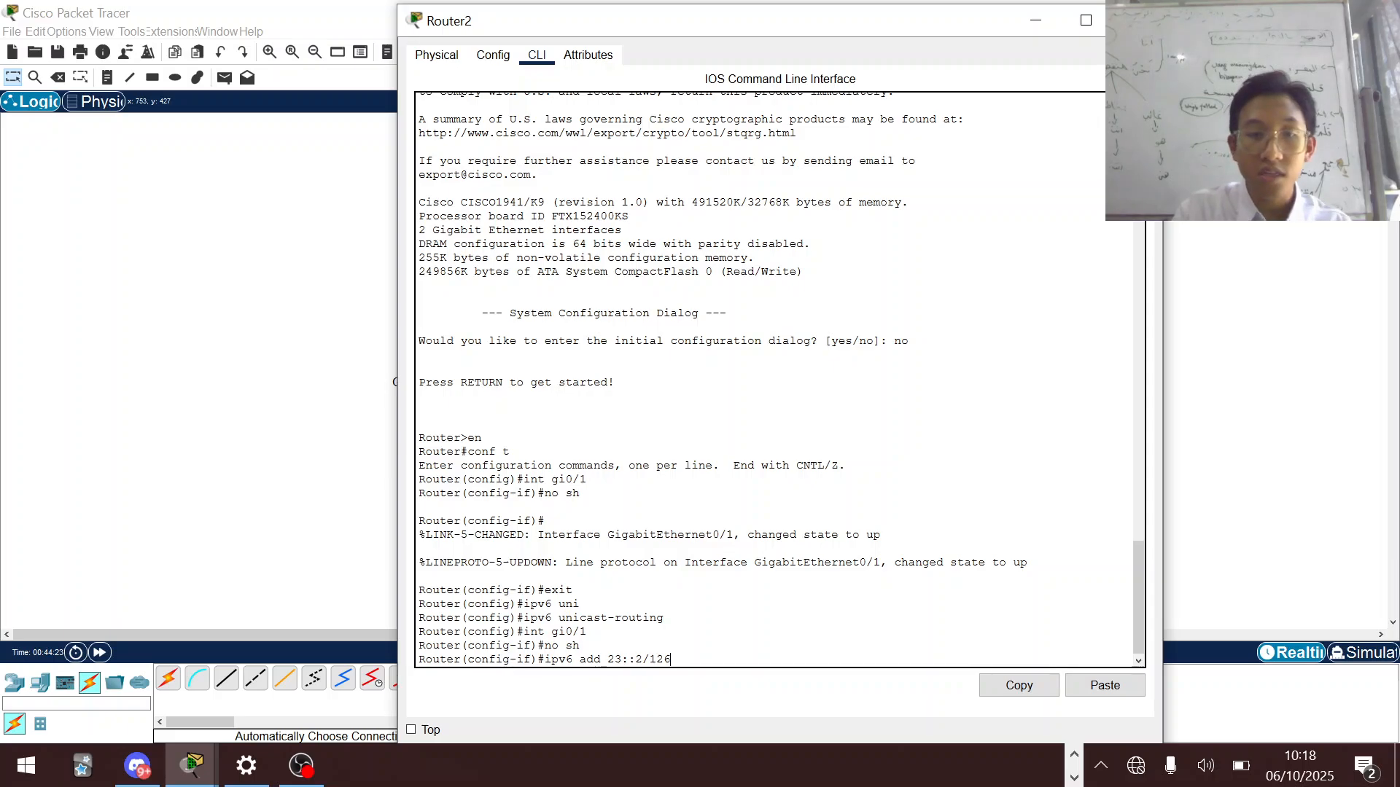
{"action": "key", "text": "Return"}
- Enter interface gi0/0 on Router2, enable it with no shutdown and assign IPv6 address 200::1/126
{"action": "type", "text": "in"}
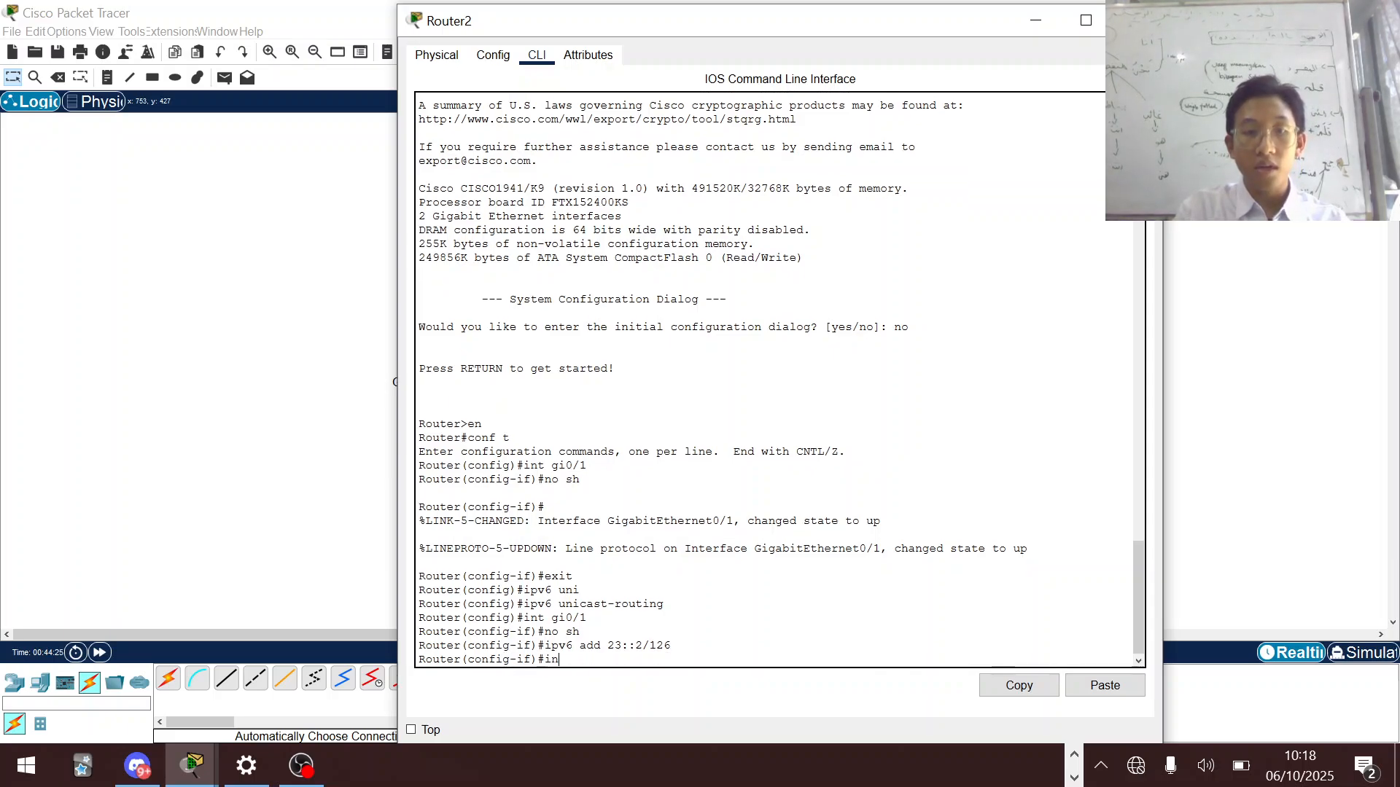
{"action": "type", "text": "t gi0/0"}
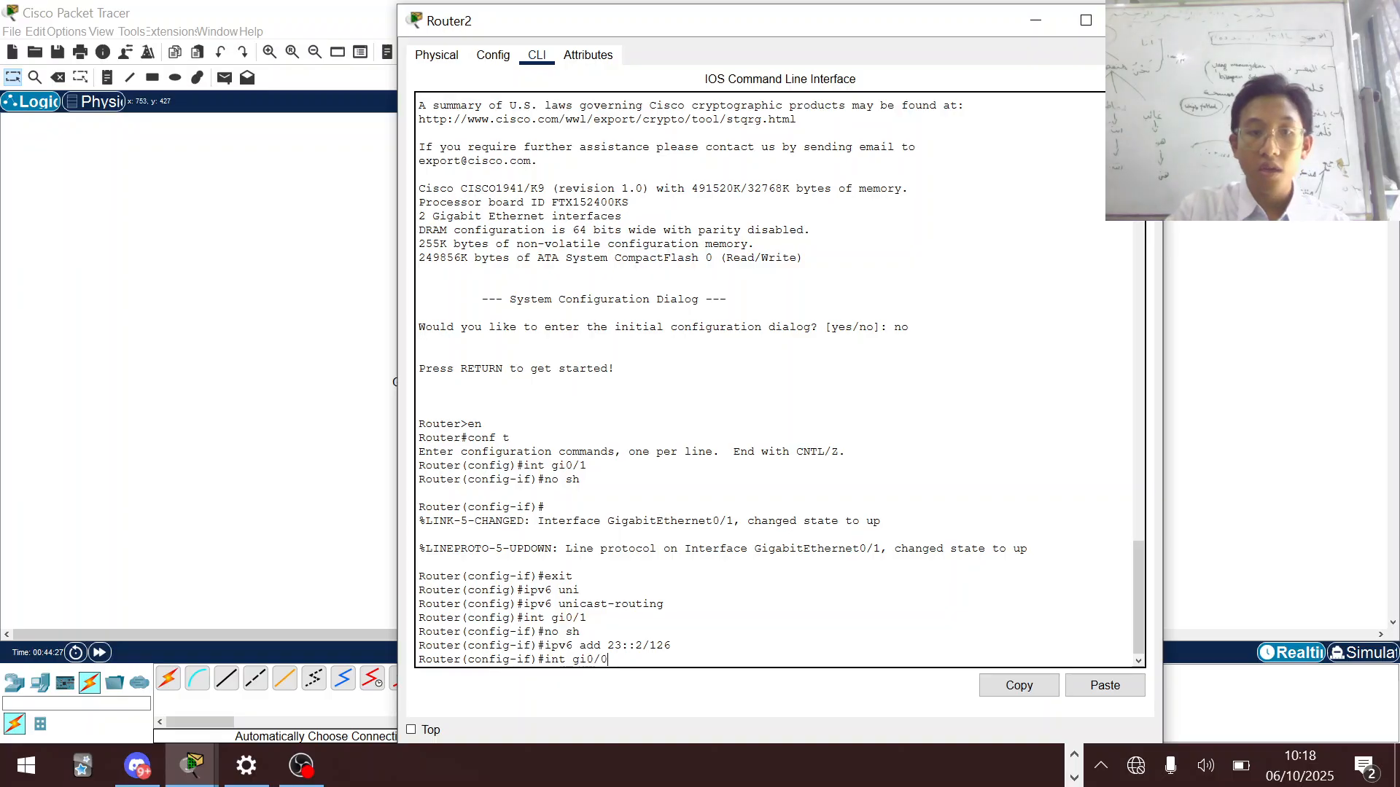
{"action": "key", "text": "Return"}
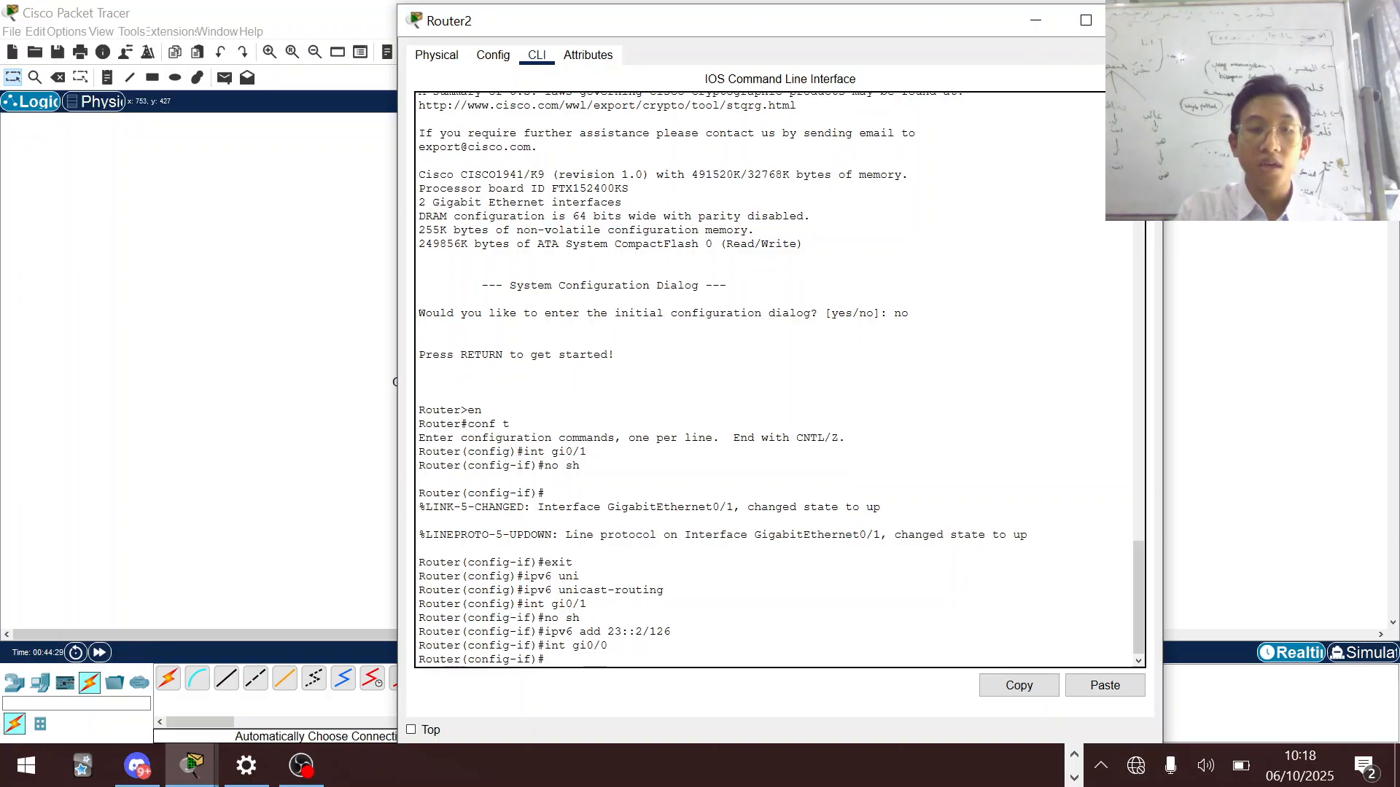
{"action": "type", "text": "no sh"}
{"action": "key", "text": "Return"}
{"action": "type", "text": "ip"}
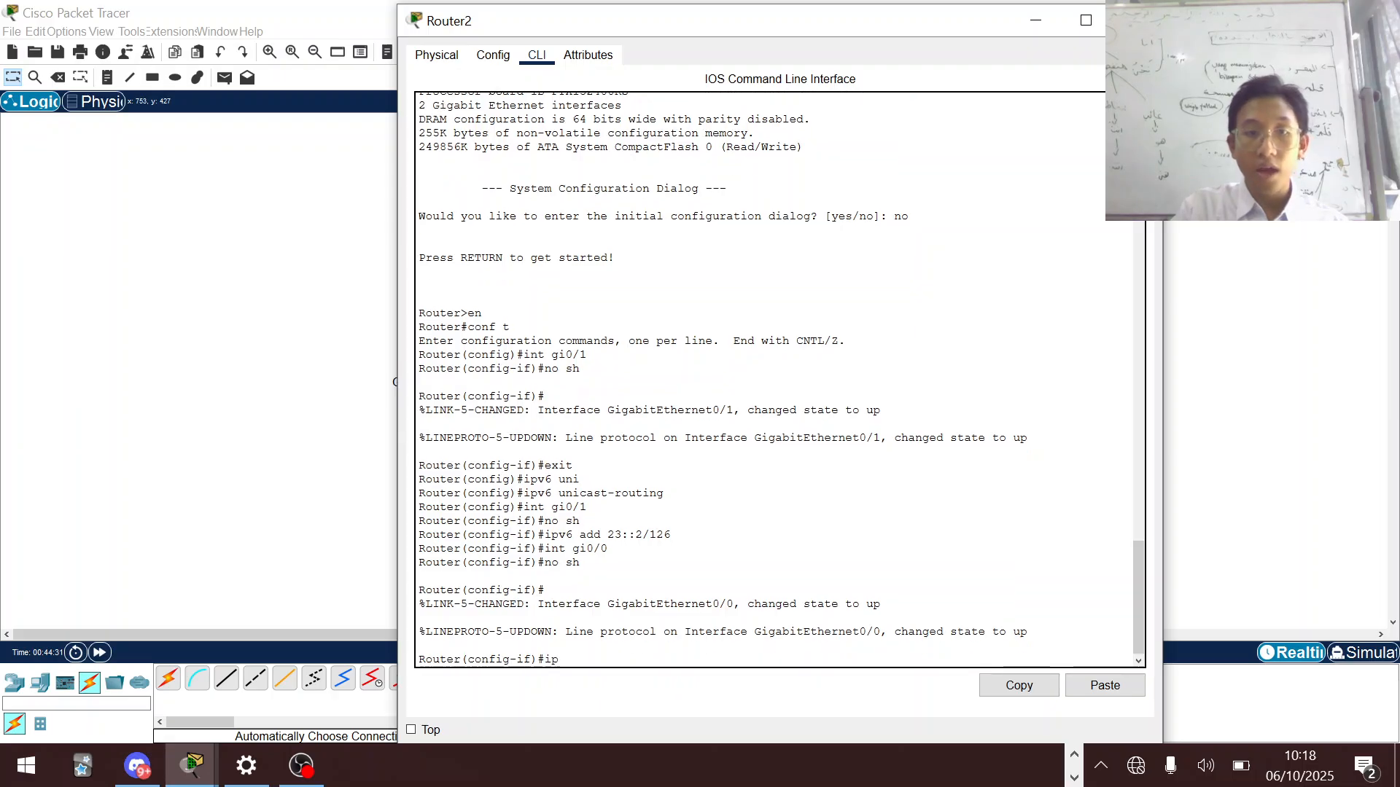
{"action": "type", "text": "v6 add"}
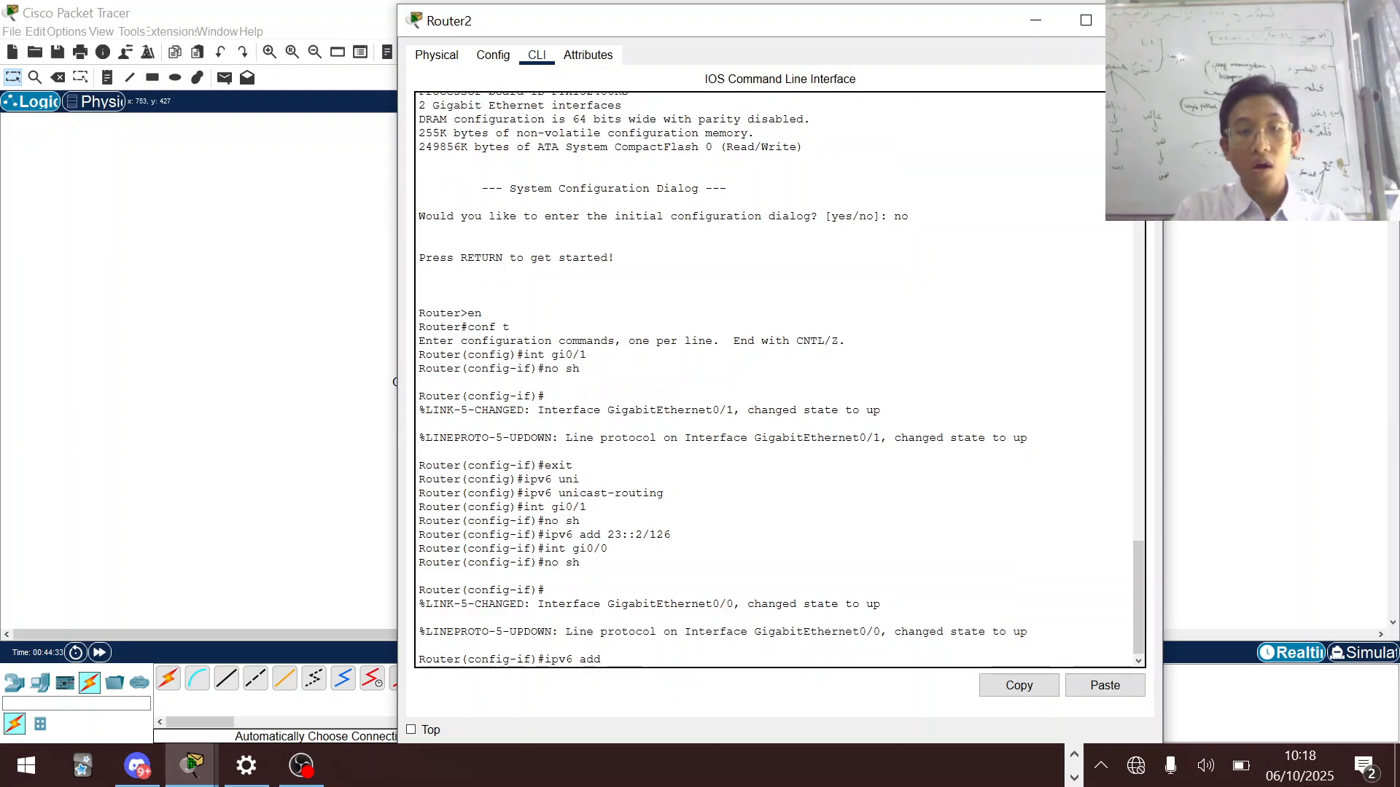
{"action": "type", "text": " 200::"}
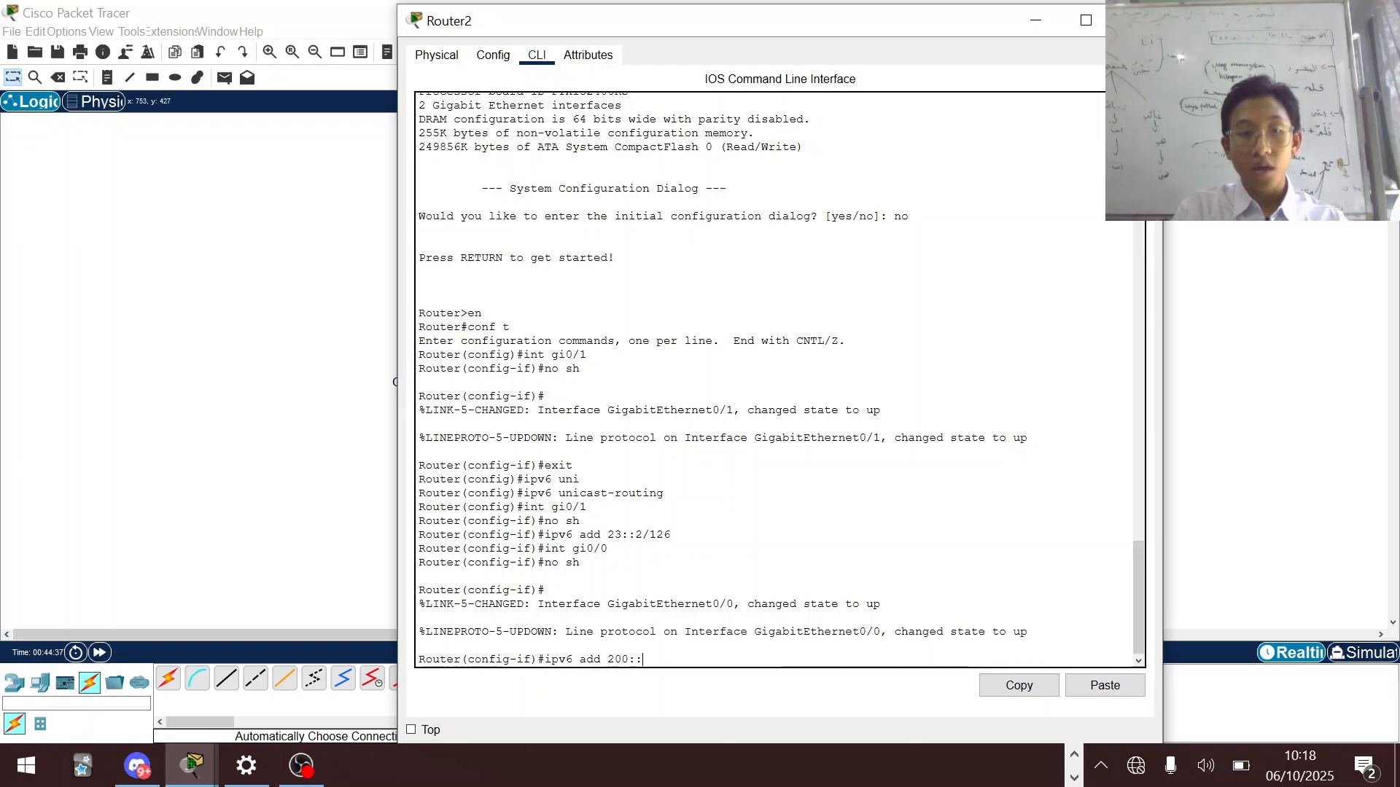
{"action": "type", "text": "1/126"}
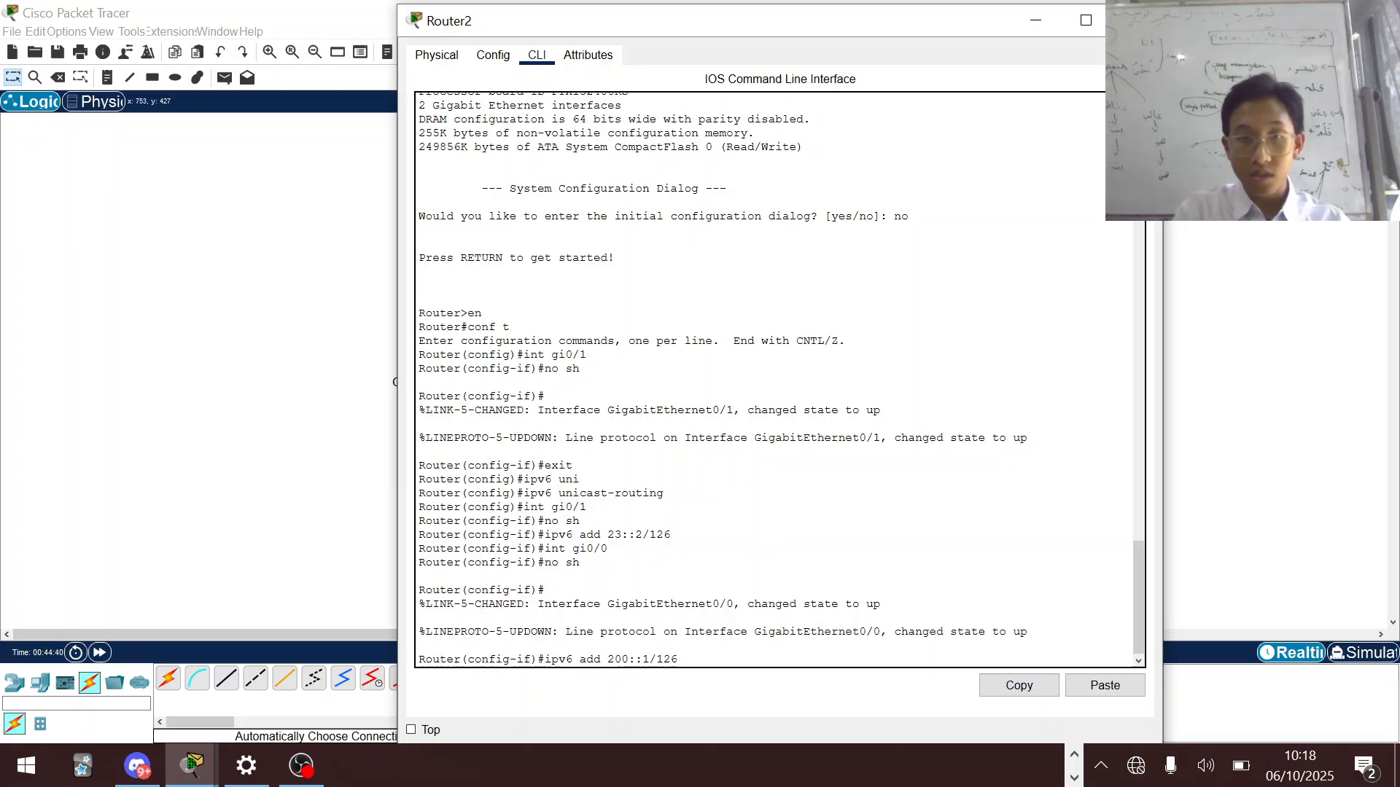
{"action": "key", "text": "Return"}
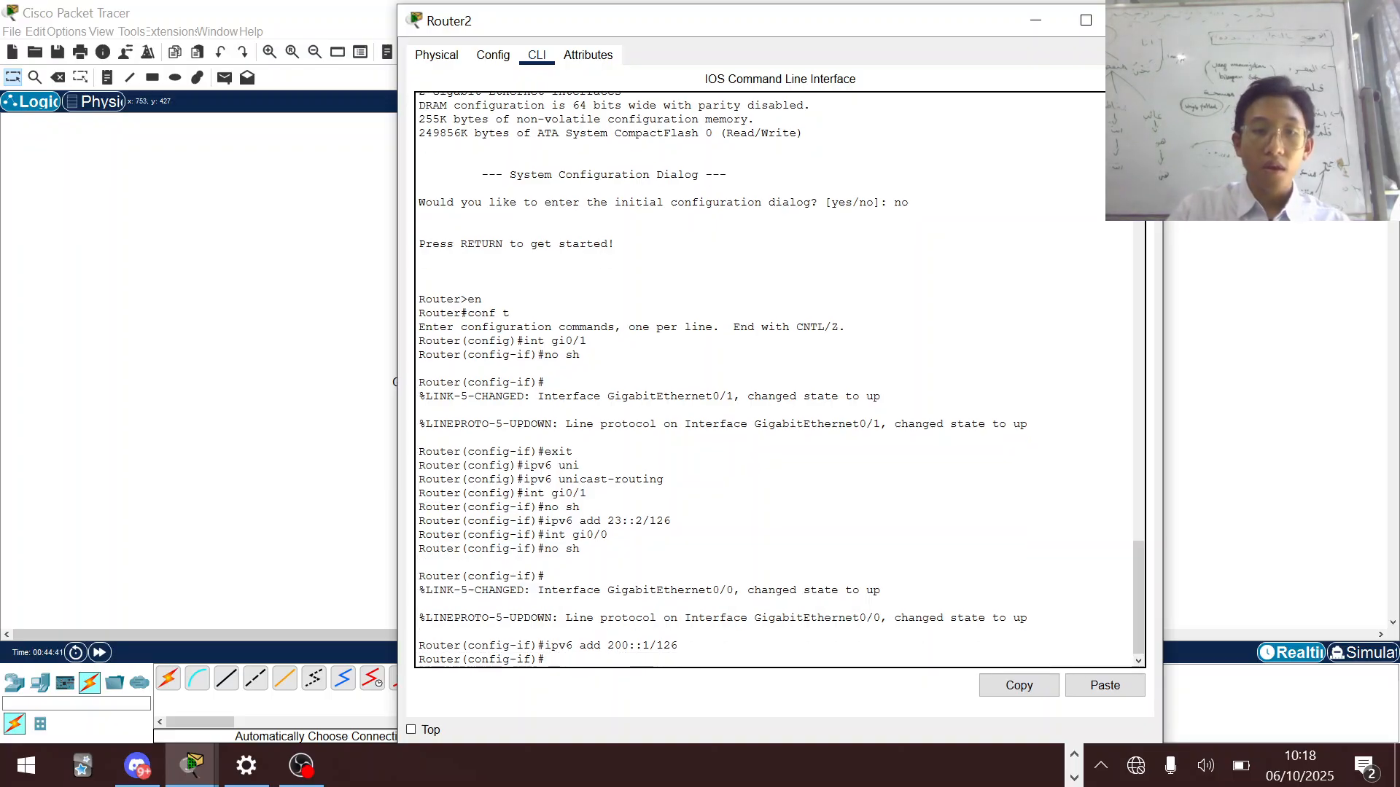
- Create loopback interface lo0 on Router2 and assign it IPv6 address 3::3/128
{"action": "type", "text": "int lo0"}
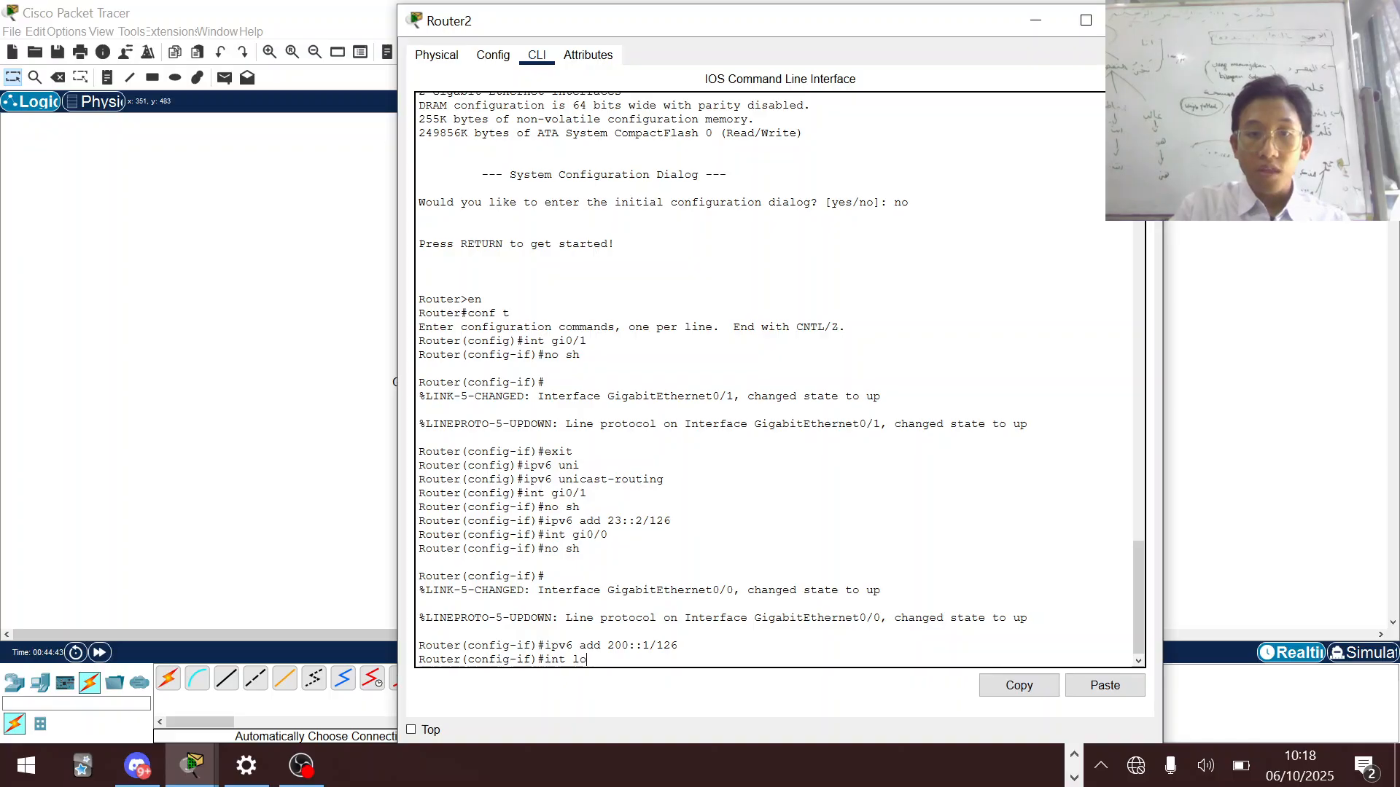
{"action": "key", "text": "Return"}
{"action": "type", "text": "ip"}
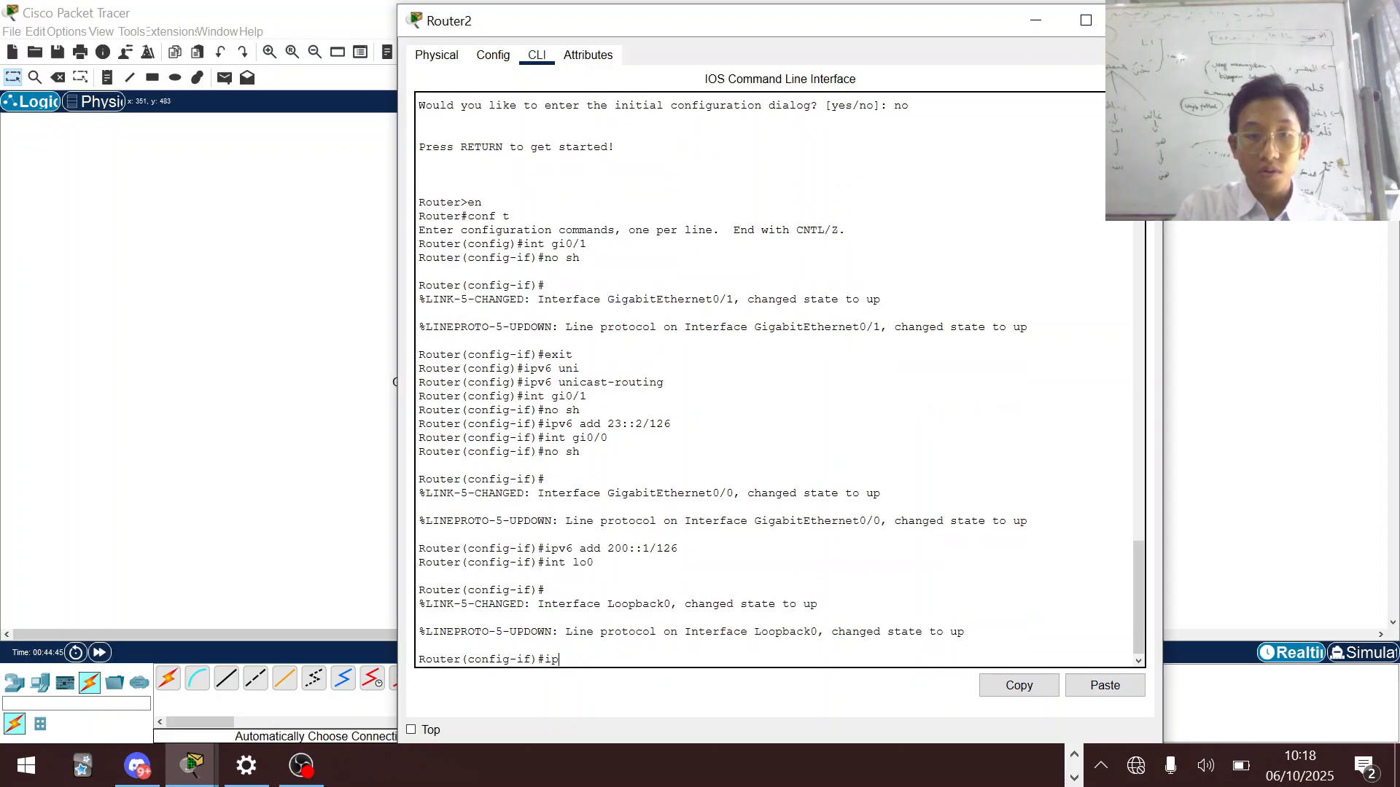
{"action": "type", "text": "v6 add 3::"}
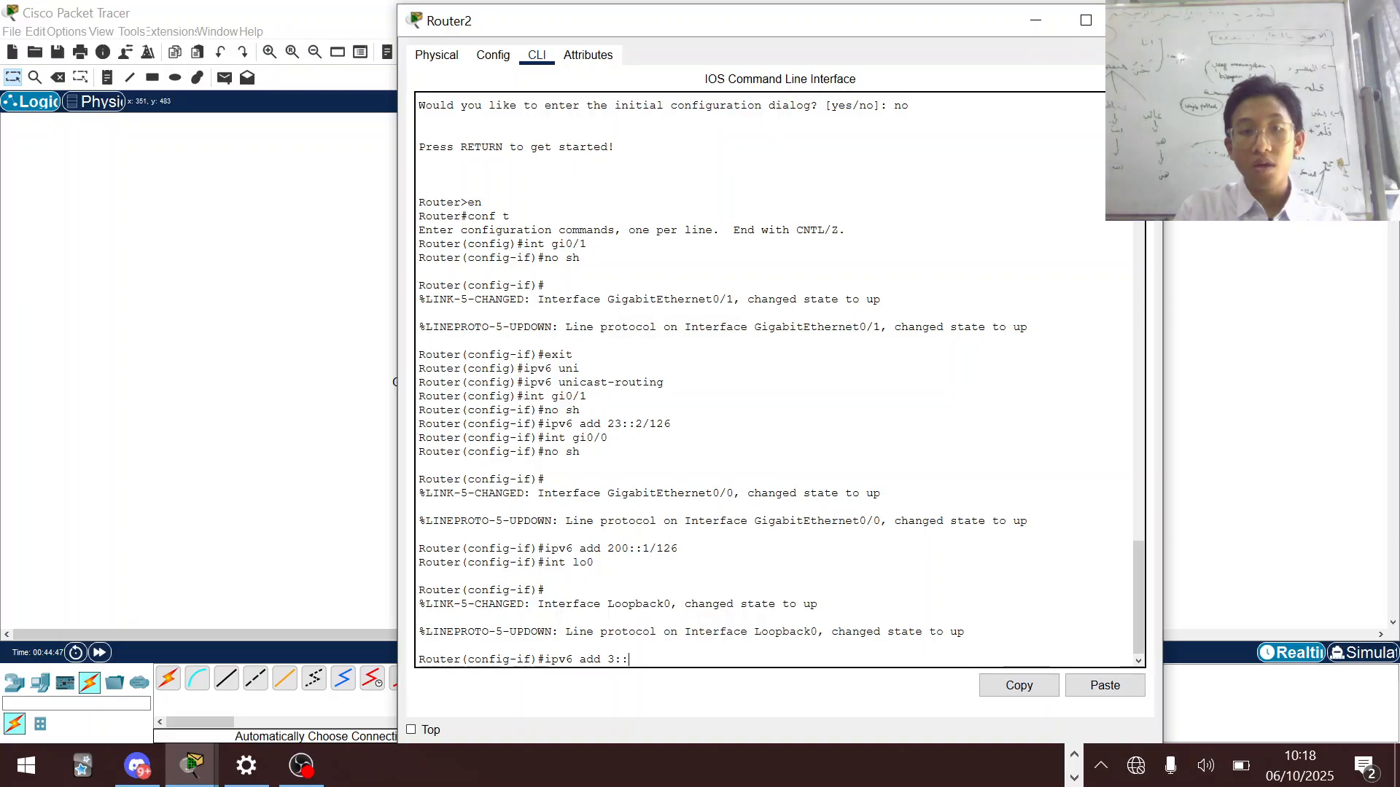
{"action": "type", "text": "3/128"}
{"action": "key", "text": "Return"}
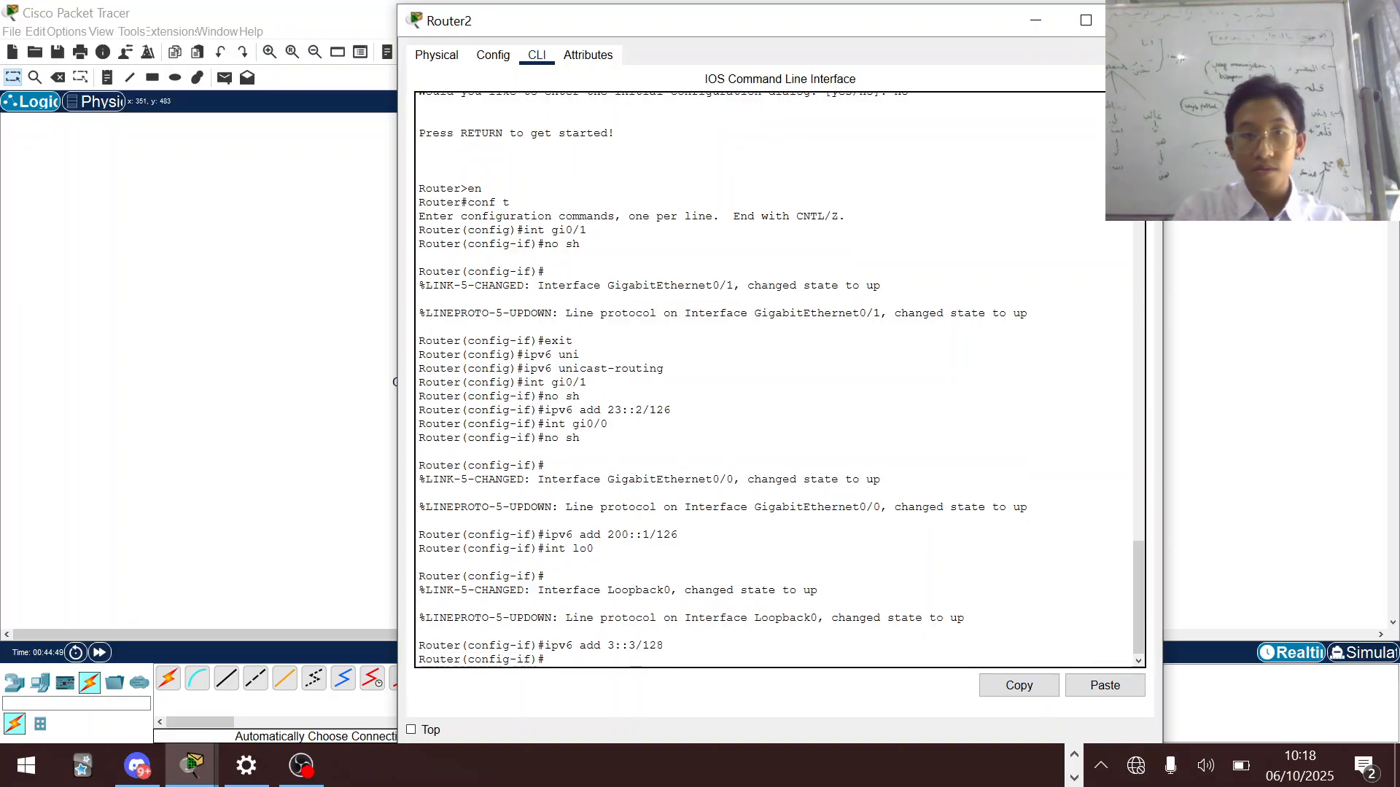
- Ping Router1's address 23::1 from Router2's configuration mode and return to the topology
{"action": "type", "text": "do p"}
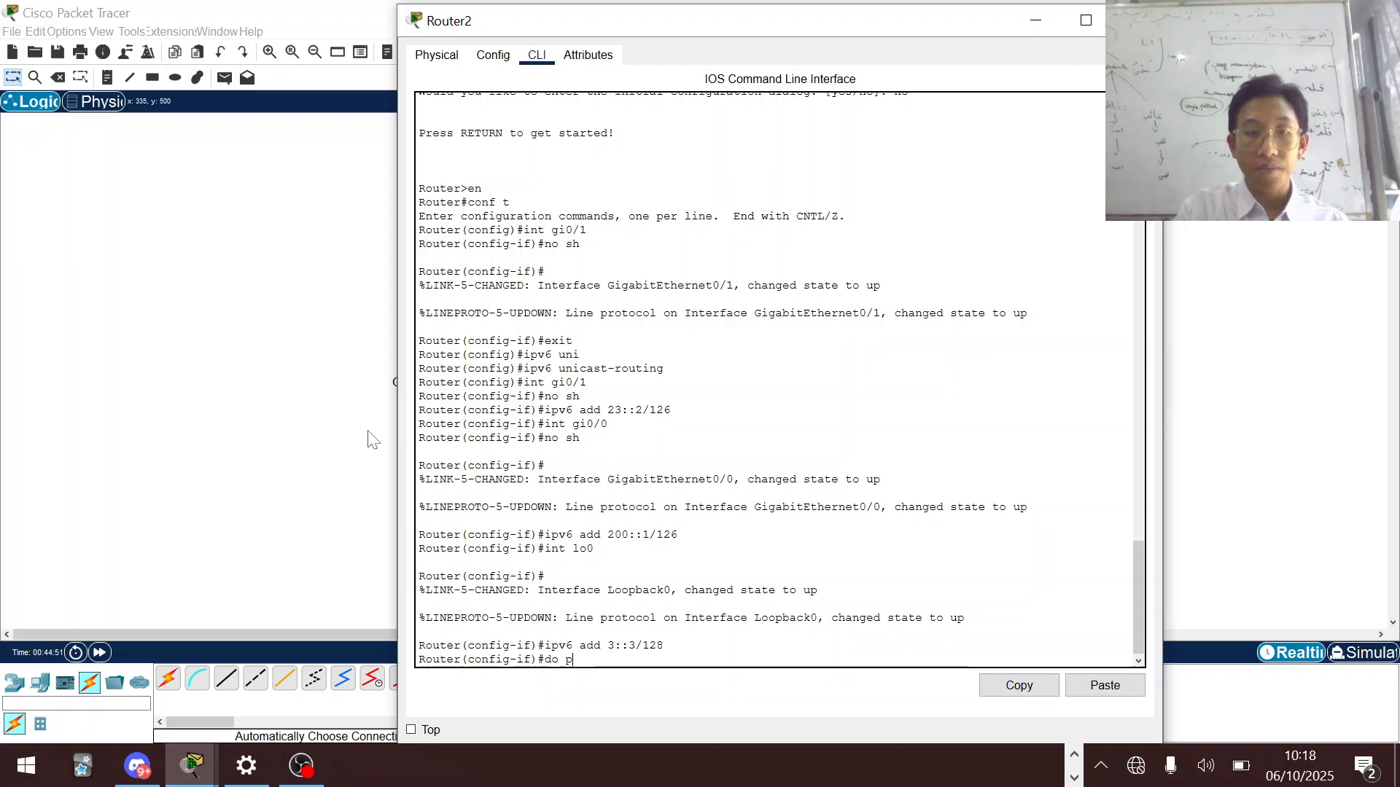
{"action": "type", "text": "ing "}
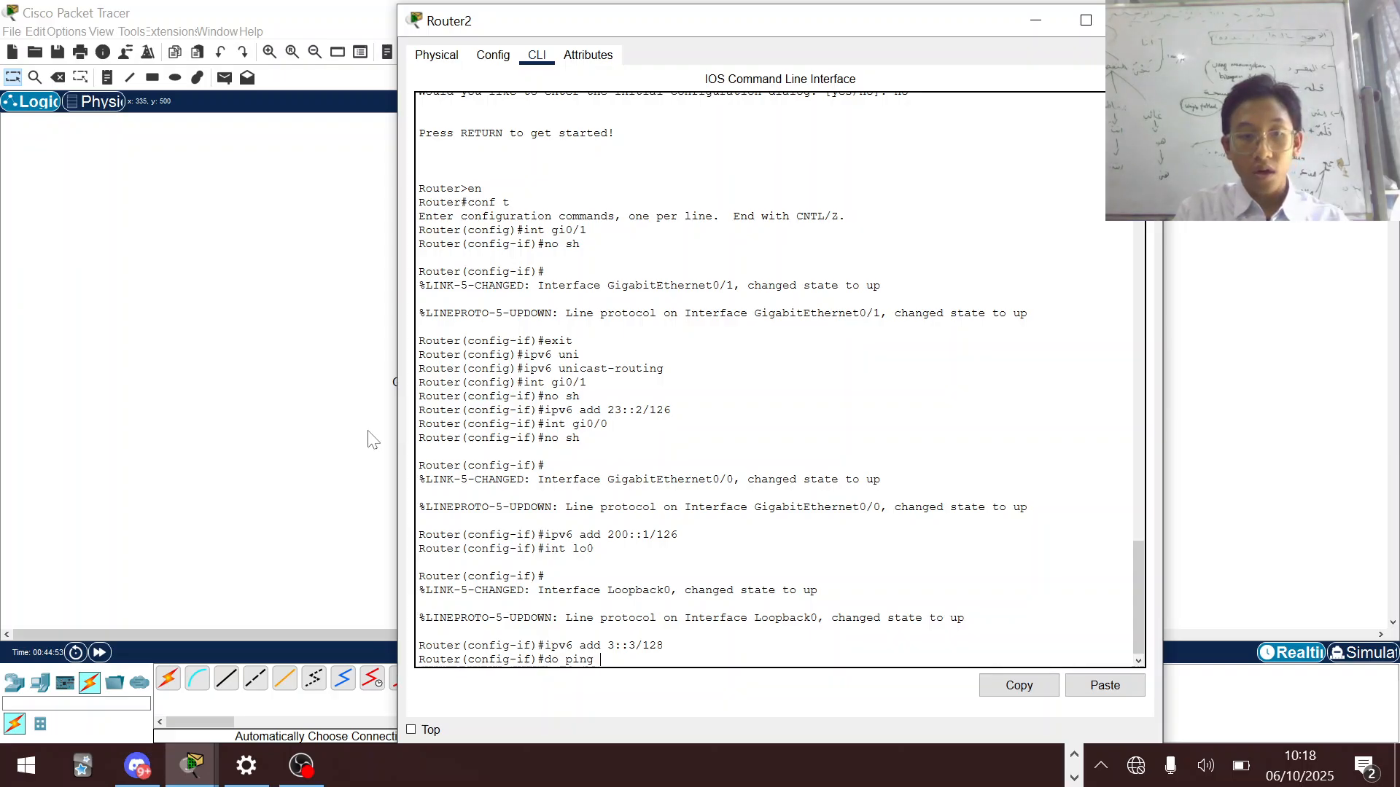
{"action": "type", "text": "23::"}
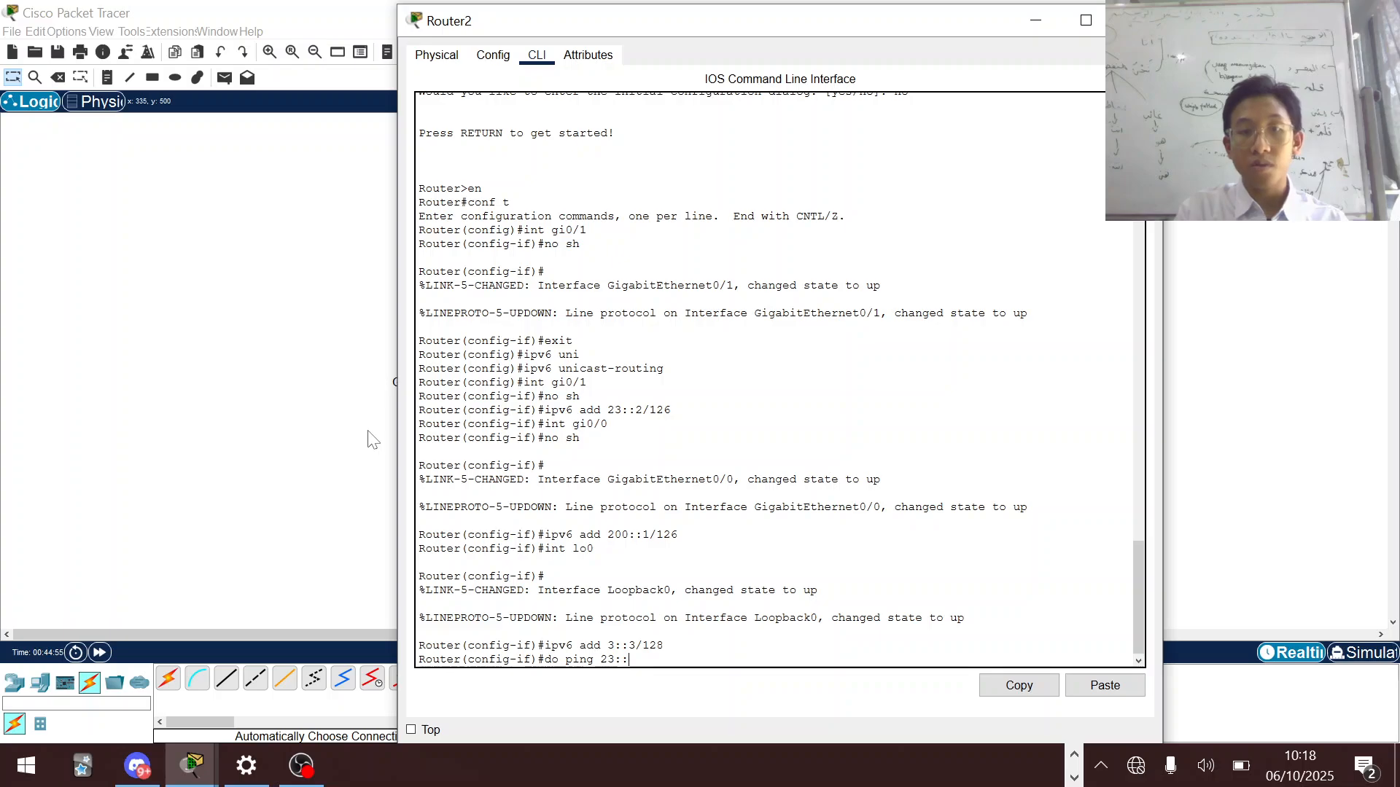
{"action": "type", "text": "1"}
{"action": "key", "text": "Return"}
{"action": "left_click", "coordinate": [294, 272]}
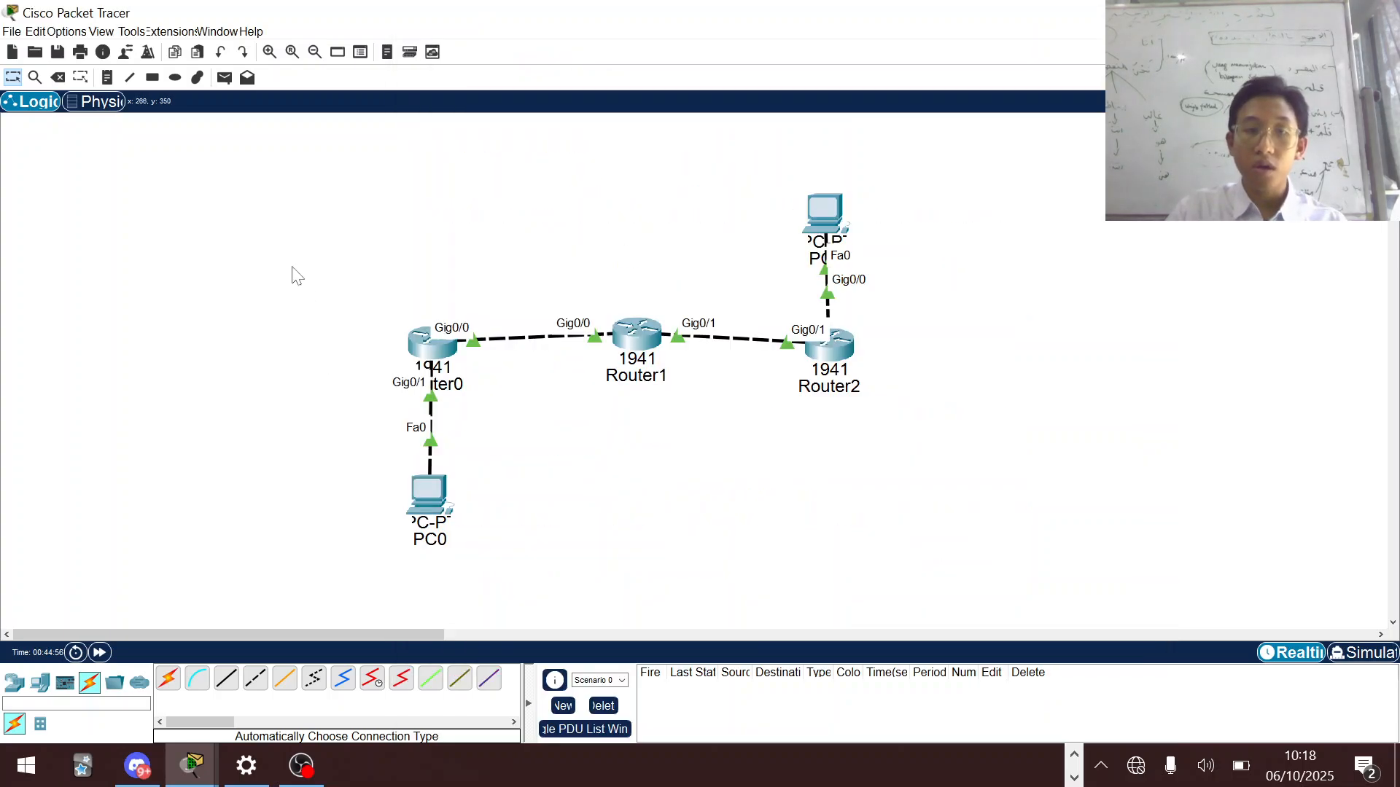
- Open PC1's IP configuration in place of its command prompt and set the static IPv6 address to 200::2
{"action": "left_click", "coordinate": [797, 229]}
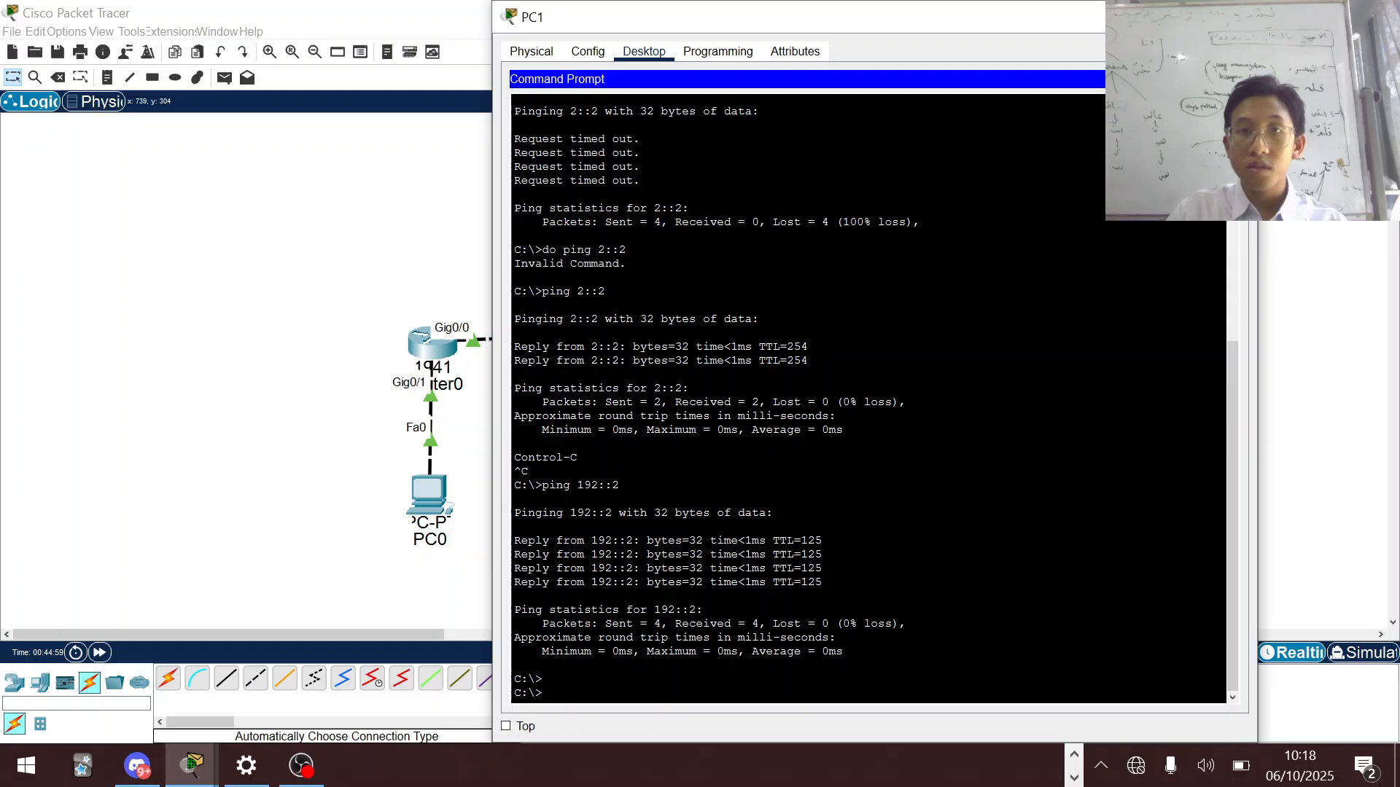
{"action": "left_click", "coordinate": [1240, 78]}
{"action": "left_click", "coordinate": [605, 145]}
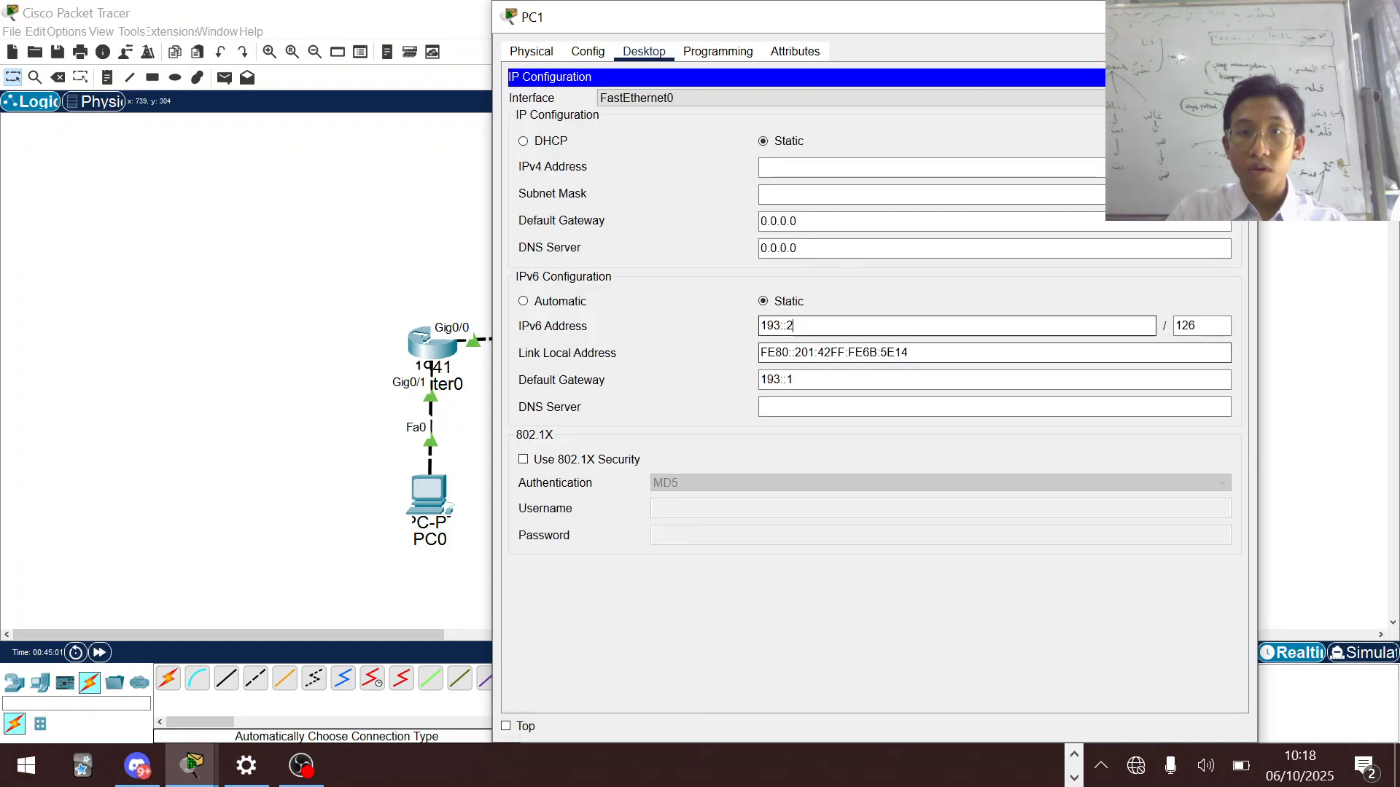
{"action": "left_click_drag", "start_coordinate": [797, 327], "coordinate": [702, 326]}
{"action": "key", "text": "Right"}
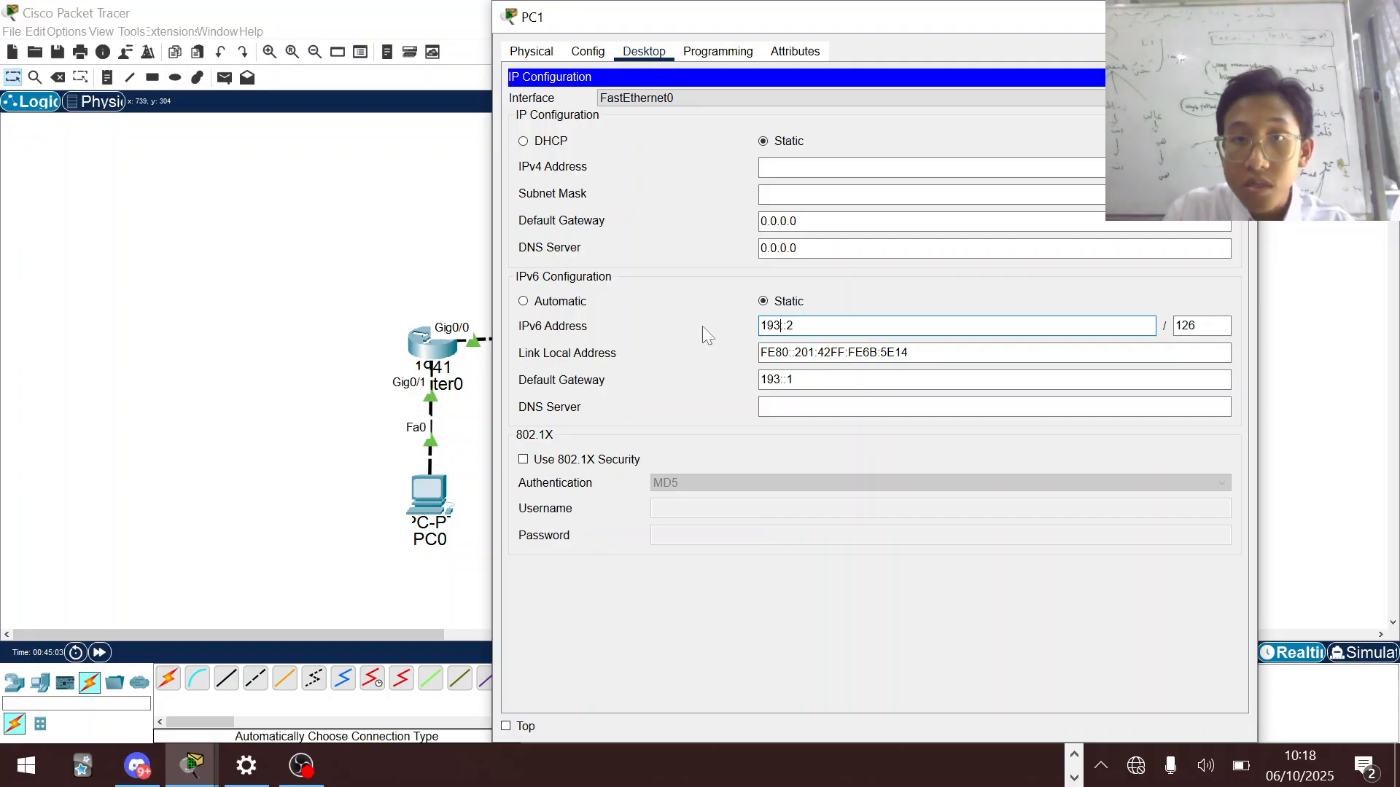
{"action": "key", "text": "Delete"}
{"action": "key", "text": "Delete"}
{"action": "key", "text": "BackSpace"}
{"action": "type", "text": "200"}
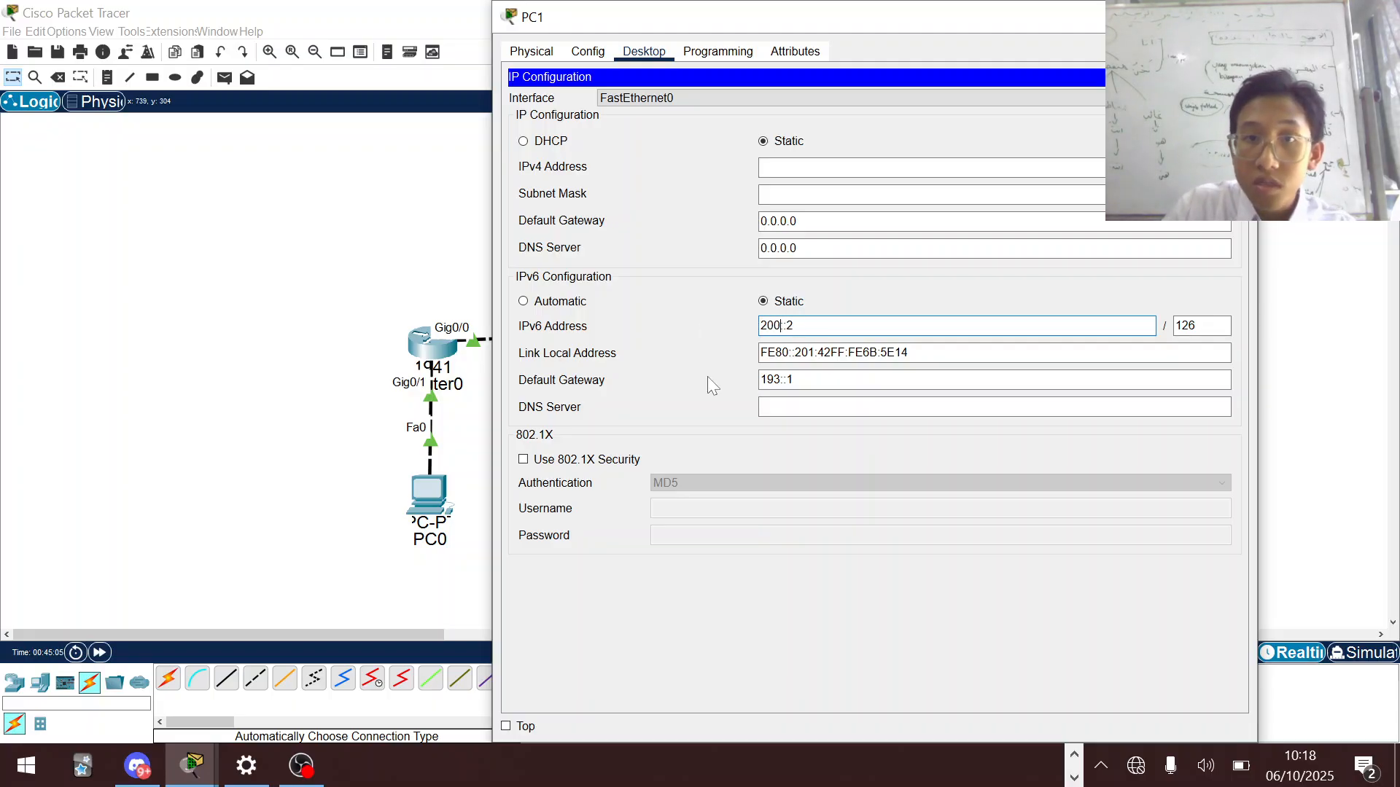
- Set PC1's IPv6 default gateway to 200::1 and close its configuration
{"action": "left_click", "coordinate": [809, 380]}
{"action": "key", "text": "BackSpace"}
{"action": "key", "text": "BackSpace"}
{"action": "key", "text": "BackSpace"}
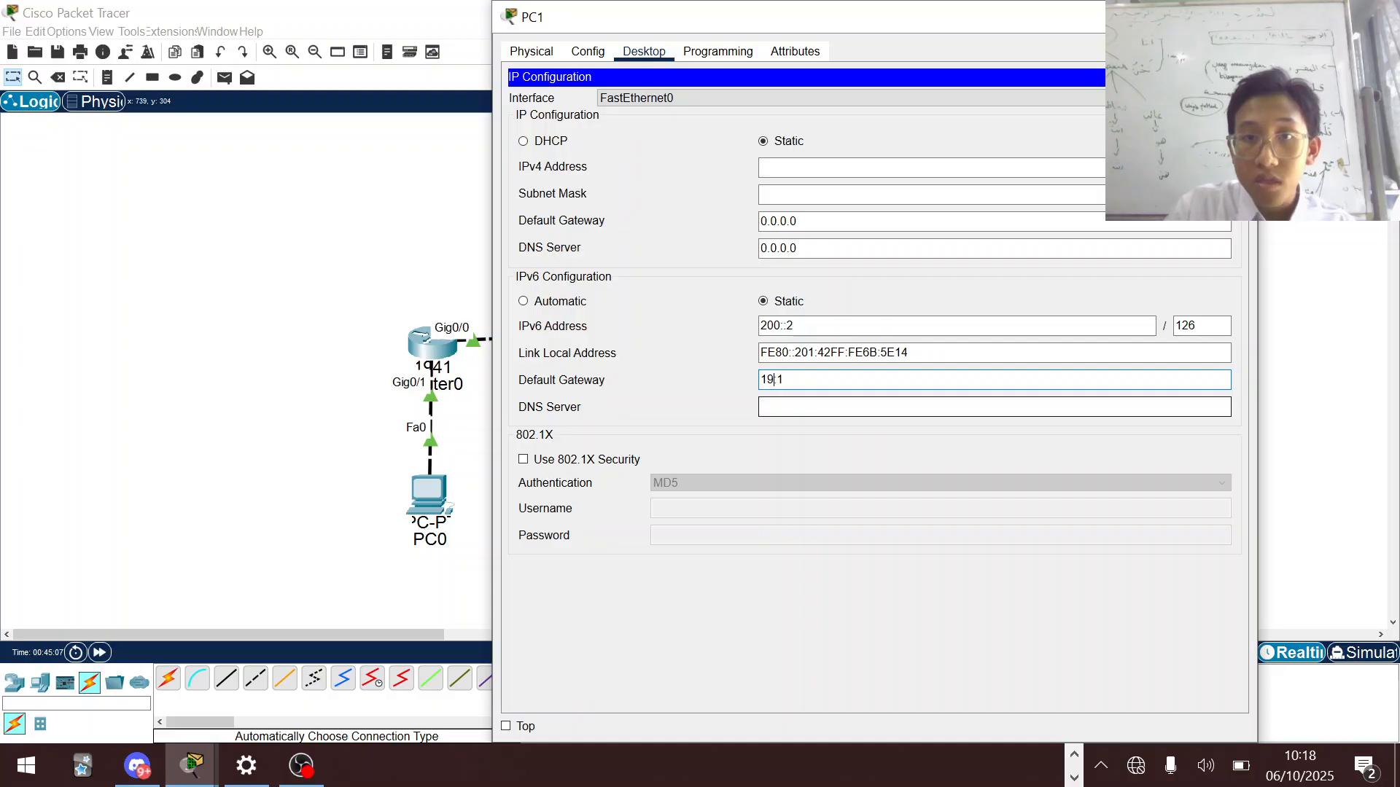
{"action": "type", "text": "200::1"}
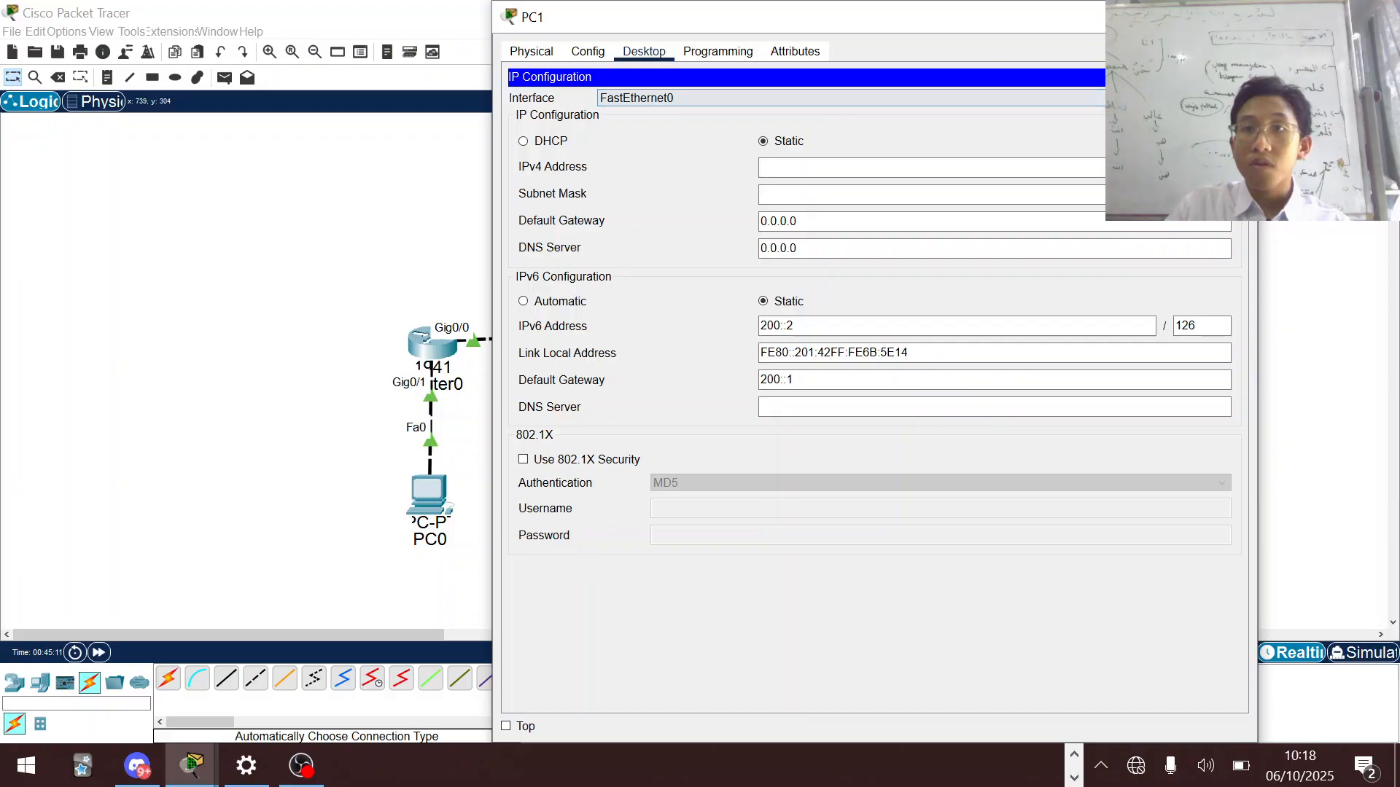
{"action": "left_click", "coordinate": [1233, 78]}
{"action": "left_click", "coordinate": [1343, 223]}
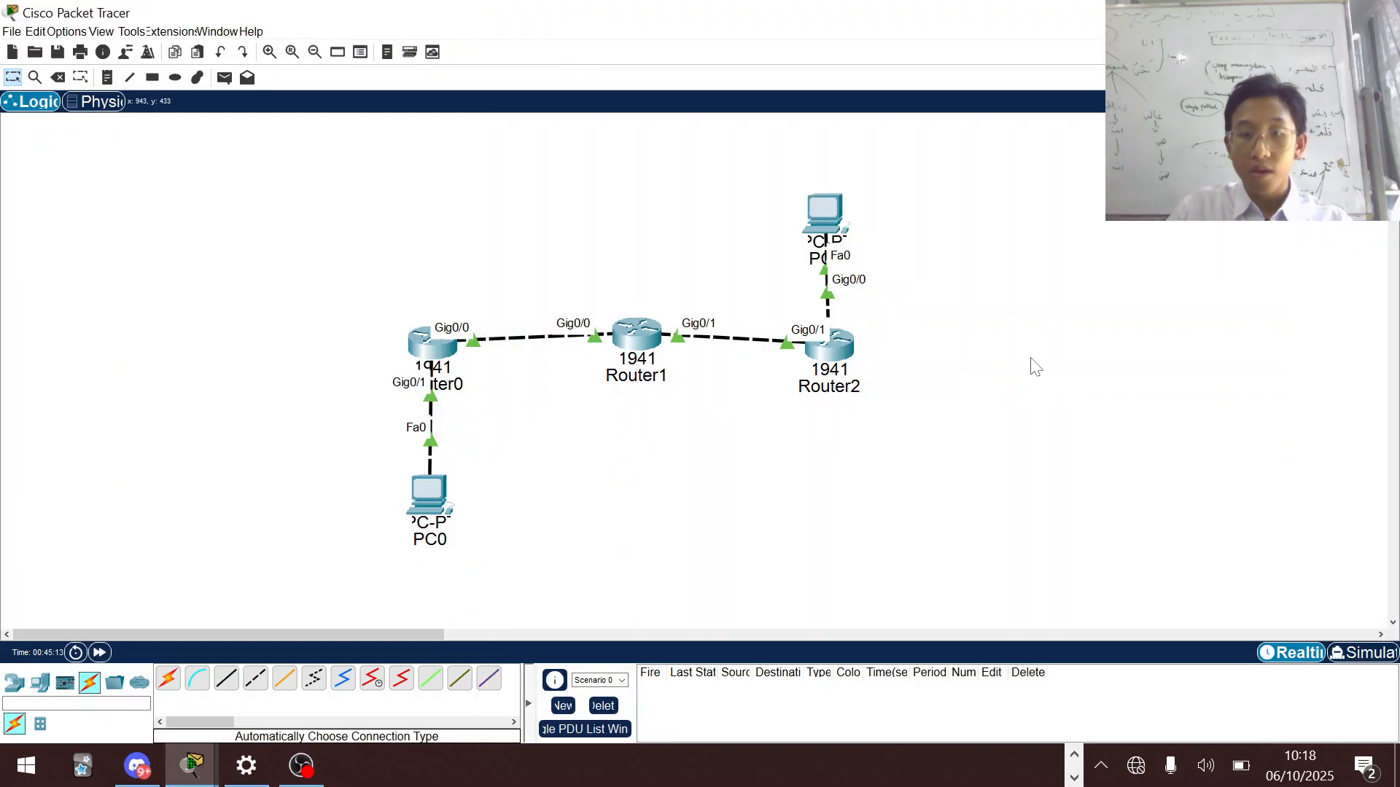
- Send a simple PDU from PC1 to Router2 to test the connection
{"action": "key", "text": "p"}
{"action": "left_click", "coordinate": [824, 211]}
{"action": "left_click", "coordinate": [846, 357]}
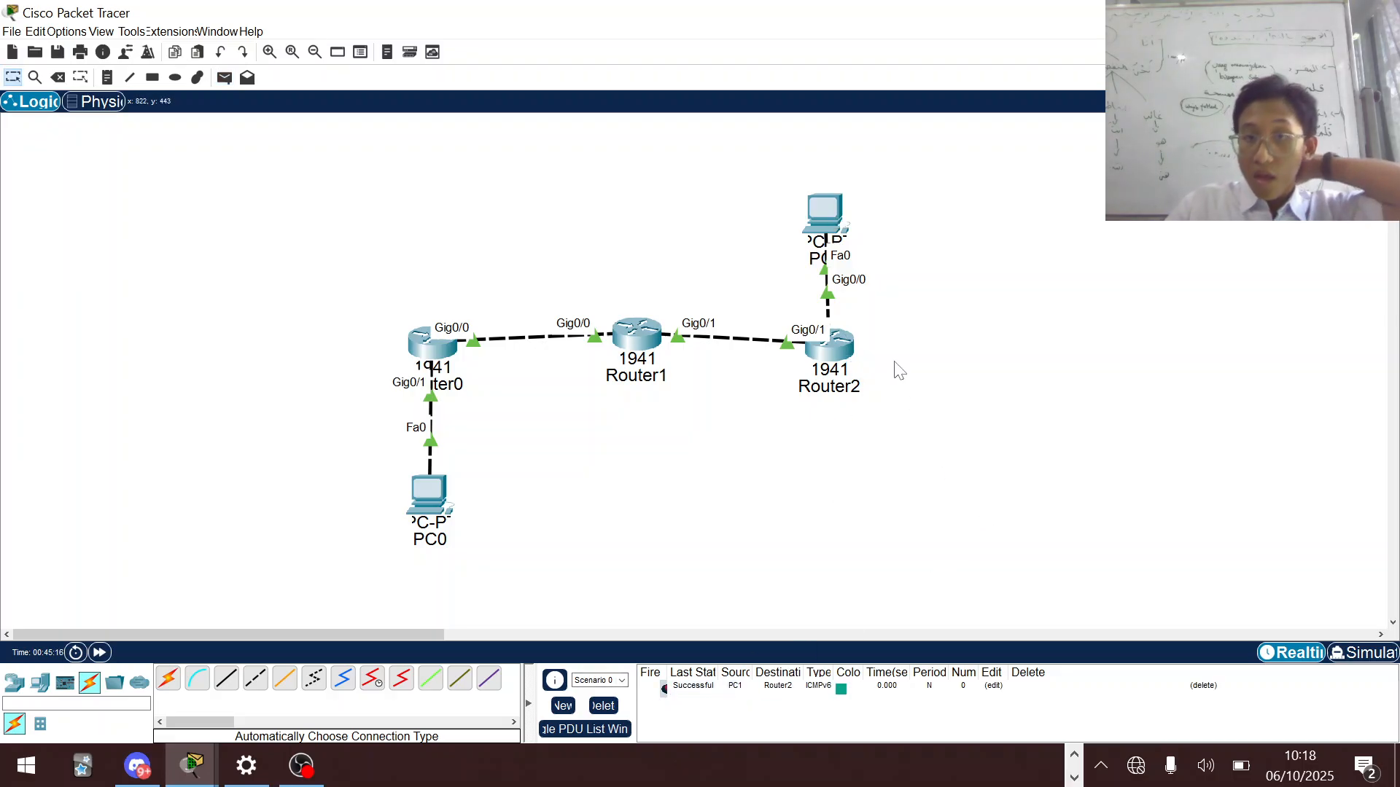
- Open Router0's command line, enter interface lo0's configuration and begin an ipv6 rip command
{"action": "left_click", "coordinate": [437, 350]}
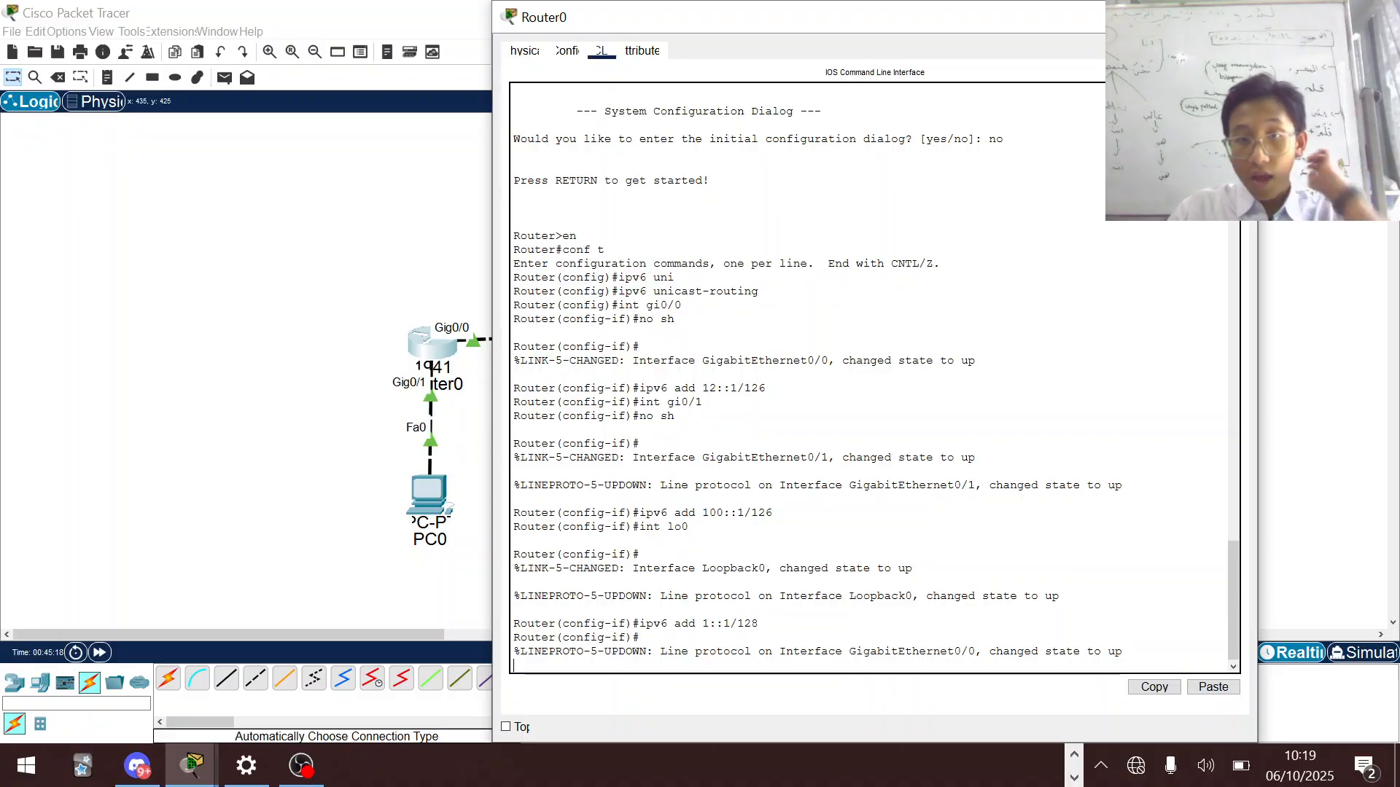
{"action": "key", "text": "Return"}
{"action": "key", "text": "Return"}
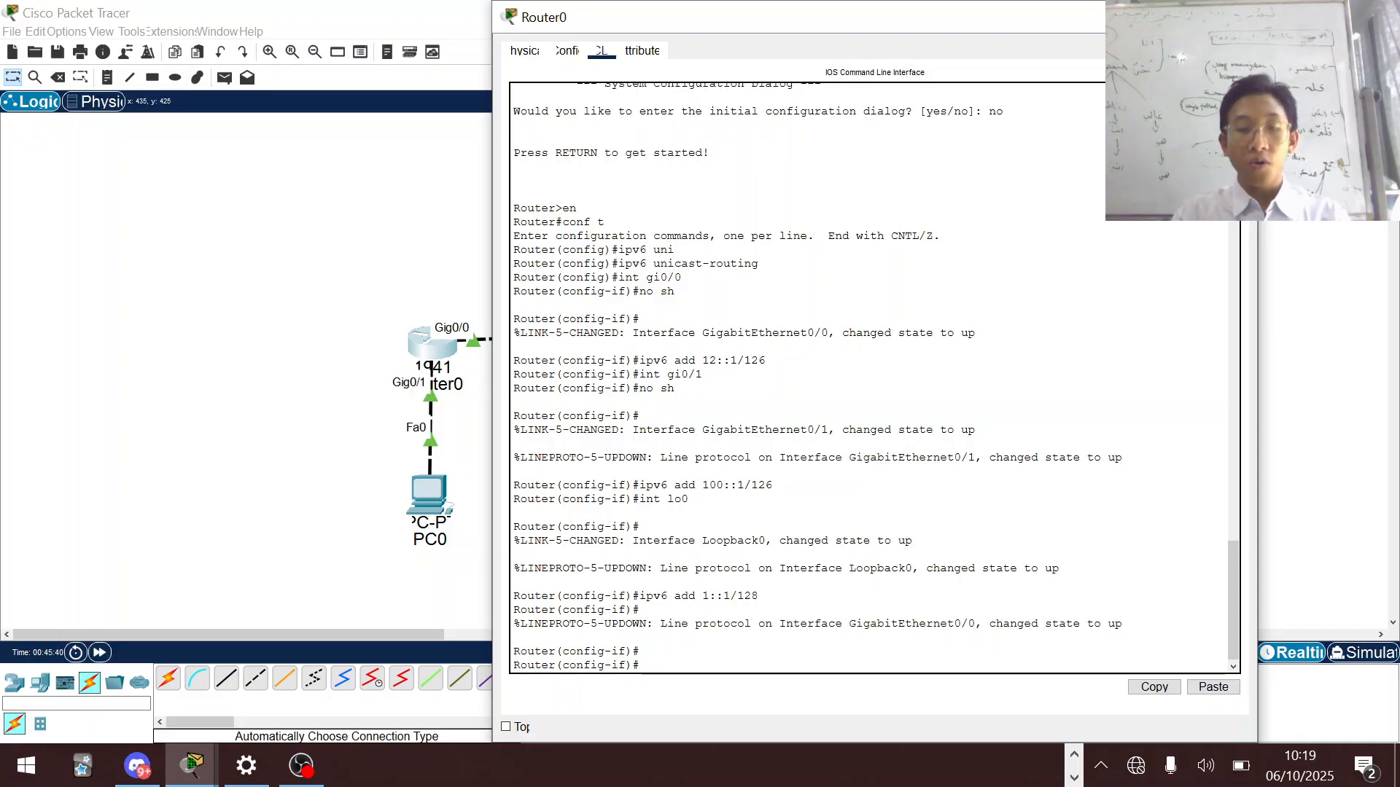
{"action": "type", "text": "int lo"}
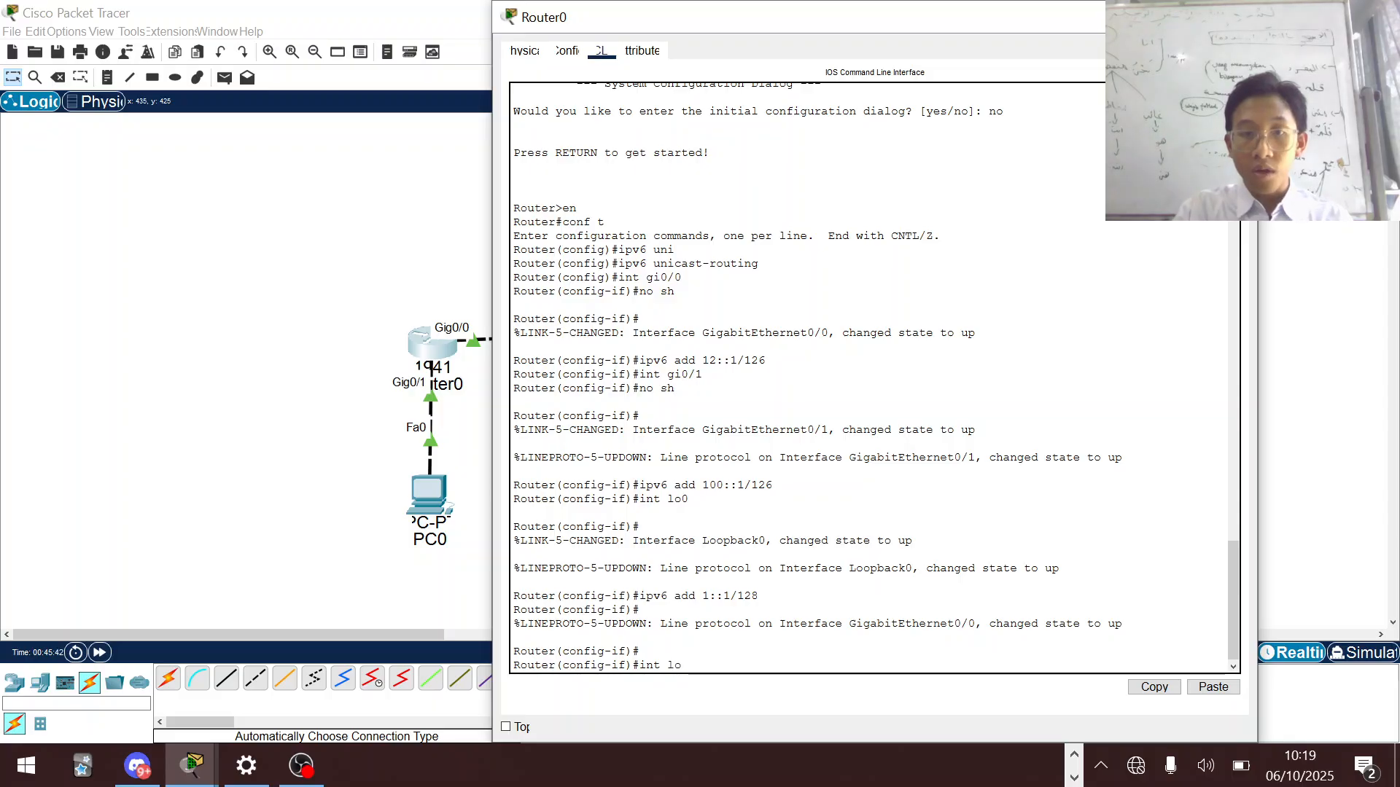
{"action": "type", "text": "0"}
{"action": "key", "text": "Return"}
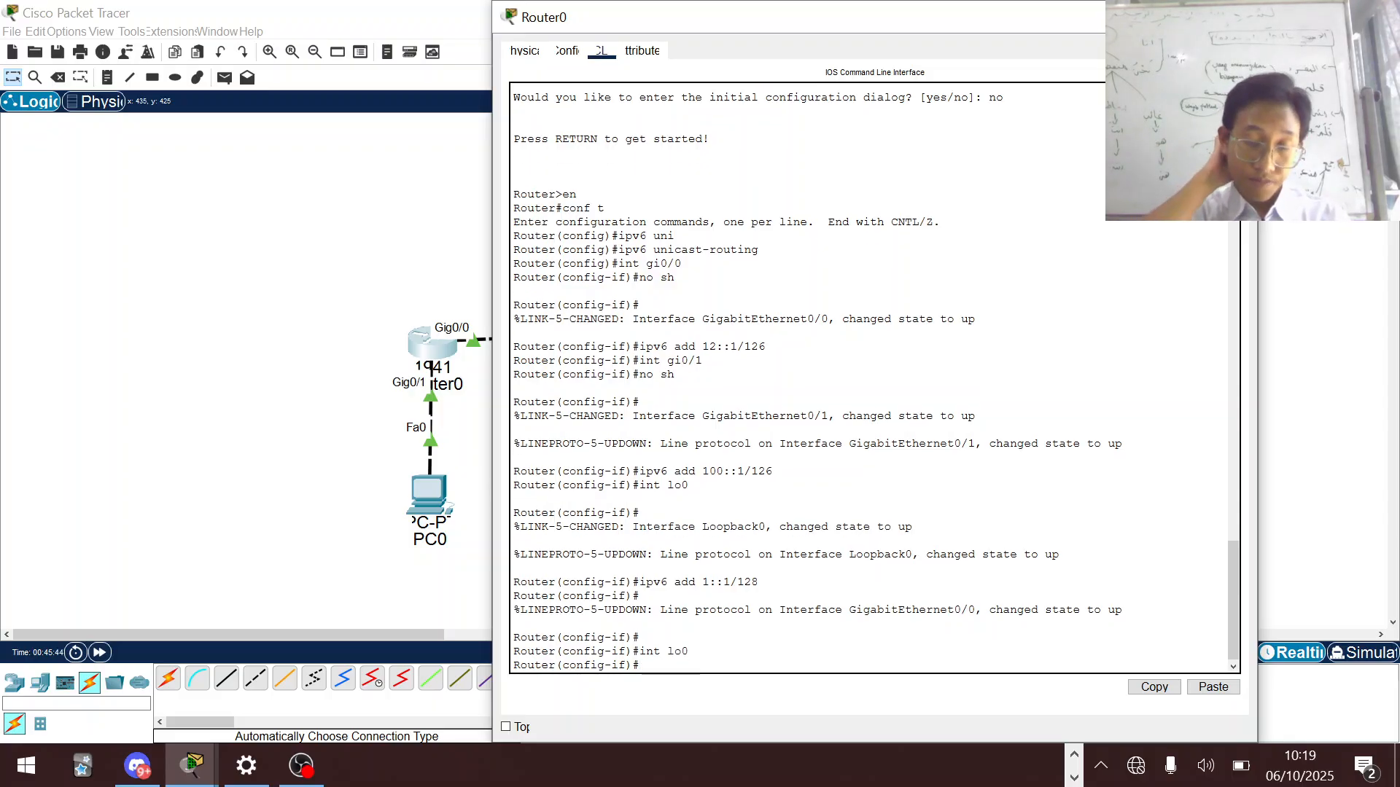
{"action": "type", "text": "i"}
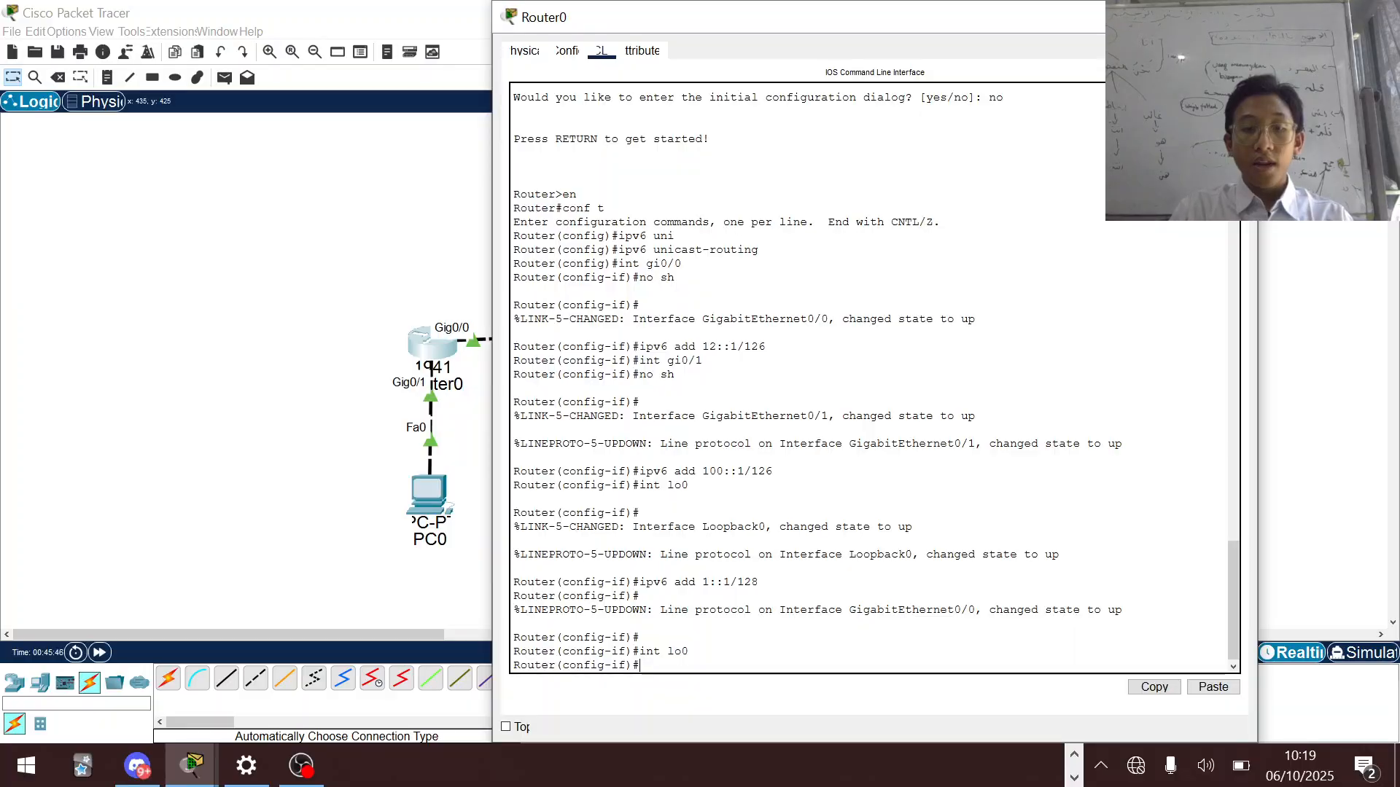
{"action": "type", "text": "pv6"}
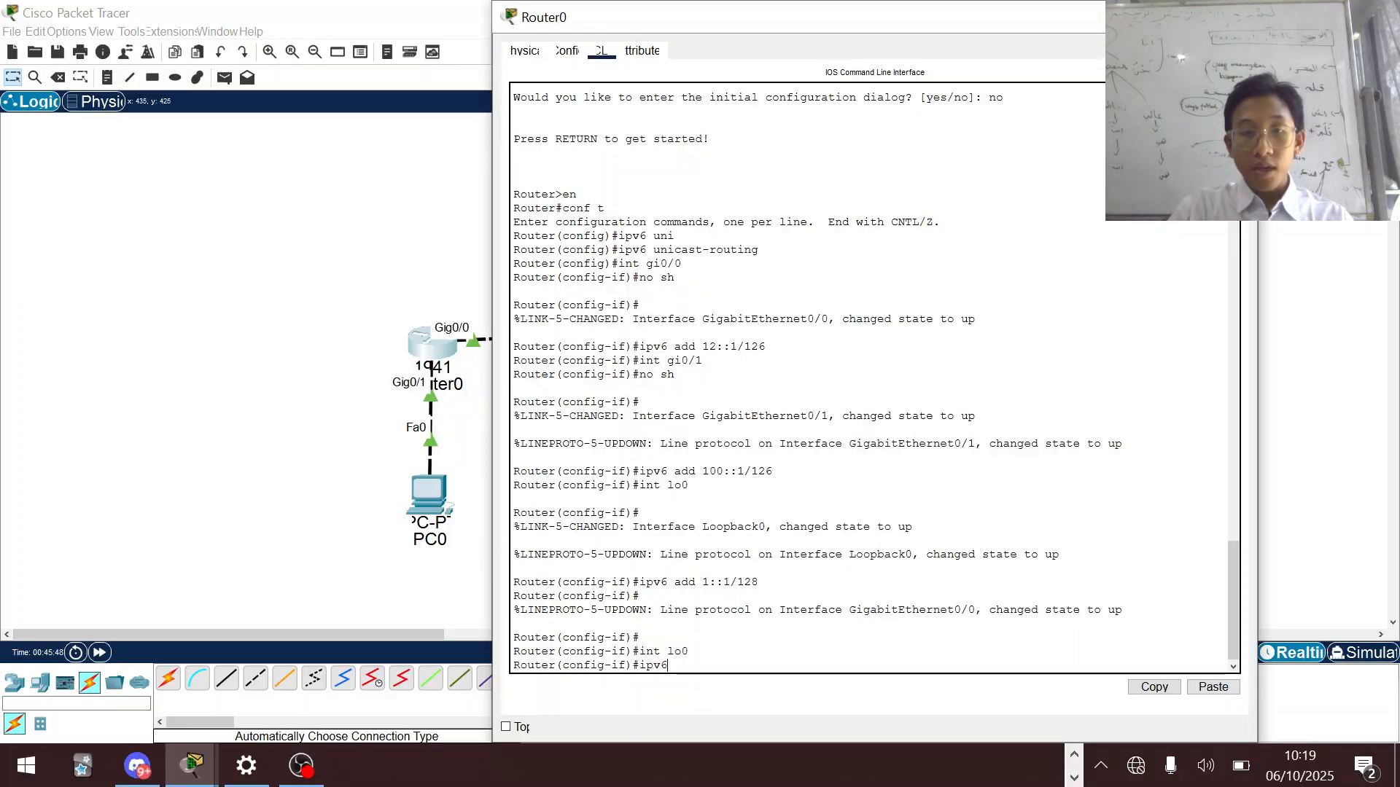
{"action": "type", "text": " rip idn"}
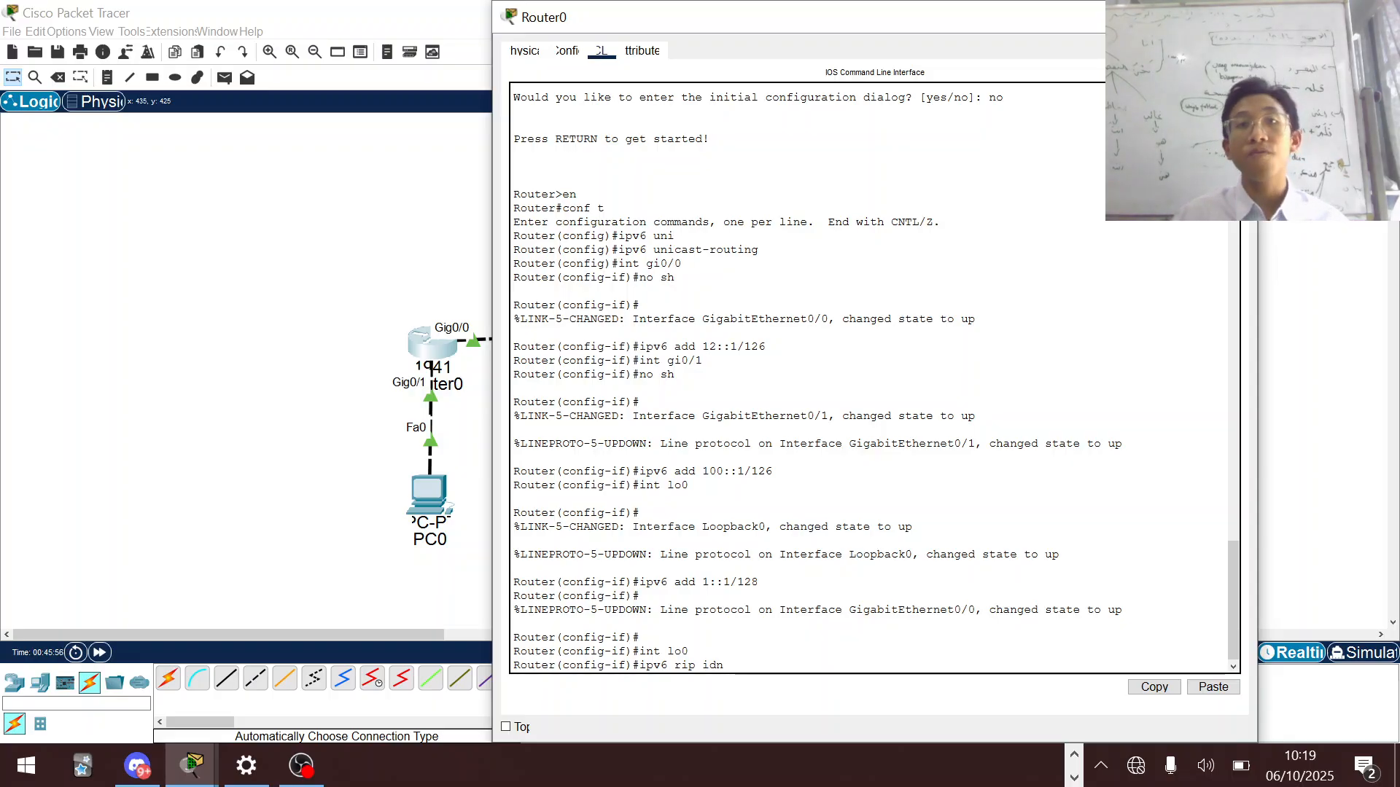
{"action": "key", "text": "BackSpace"}
{"action": "key", "text": "BackSpace"}
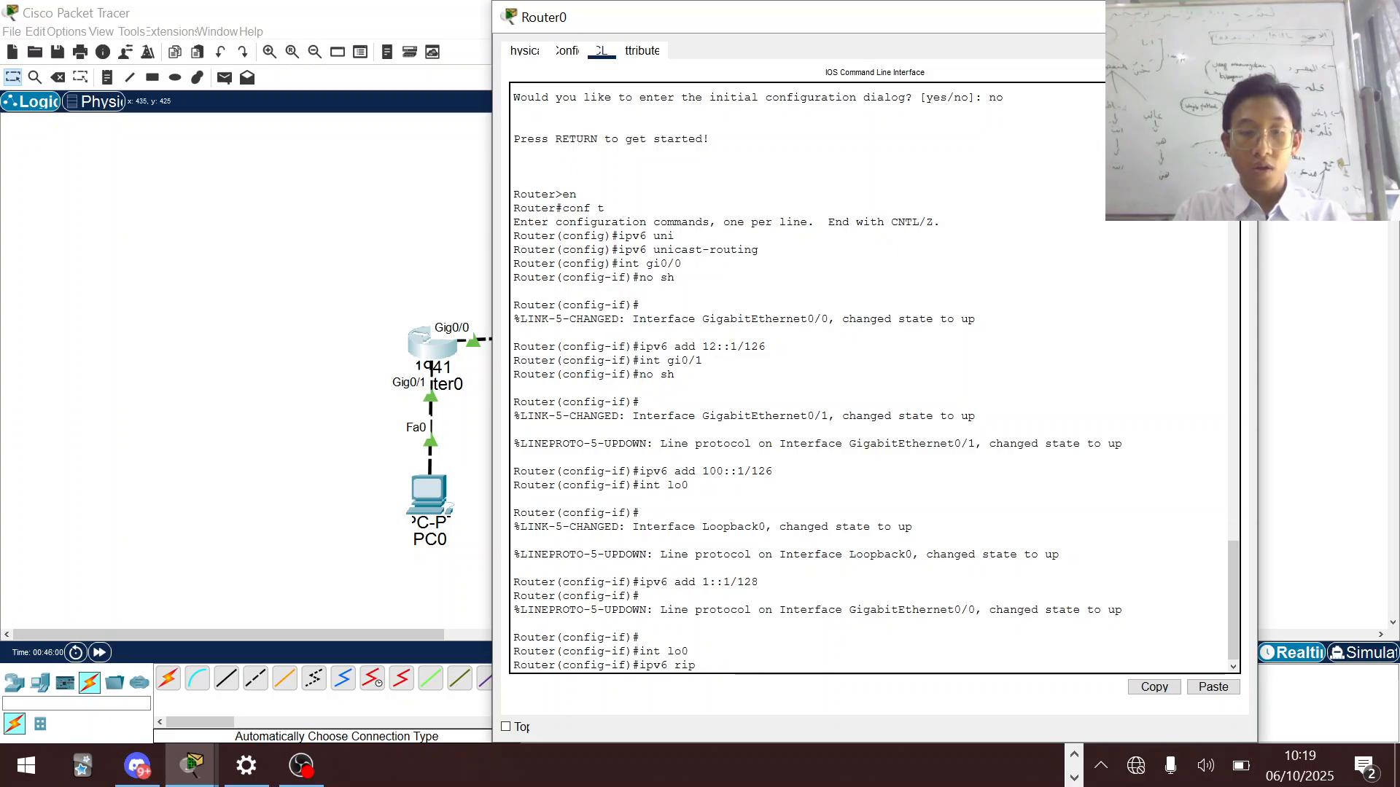
{"action": "type", "text": "123myneto"}
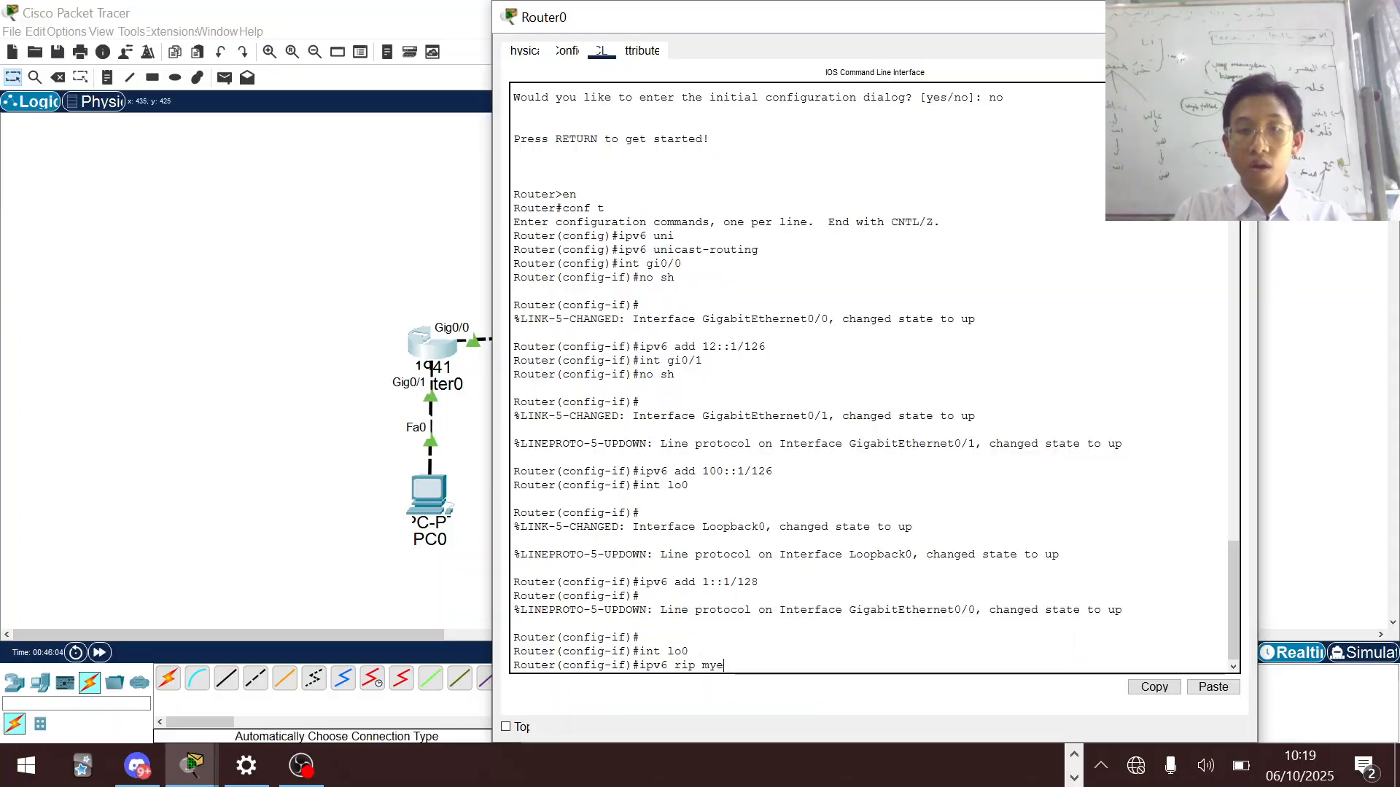
{"action": "type", "text": "wrk"}
{"action": "key", "text": "BackSpace"}
{"action": "key", "text": "BackSpace"}
{"action": "key", "text": "BackSpace"}
{"action": "key", "text": "BackSpace"}
{"action": "key", "text": "BackSpace"}
{"action": "key", "text": "BackSpace"}
{"action": "key", "text": "BackSpace"}
{"action": "key", "text": "BackSpace"}
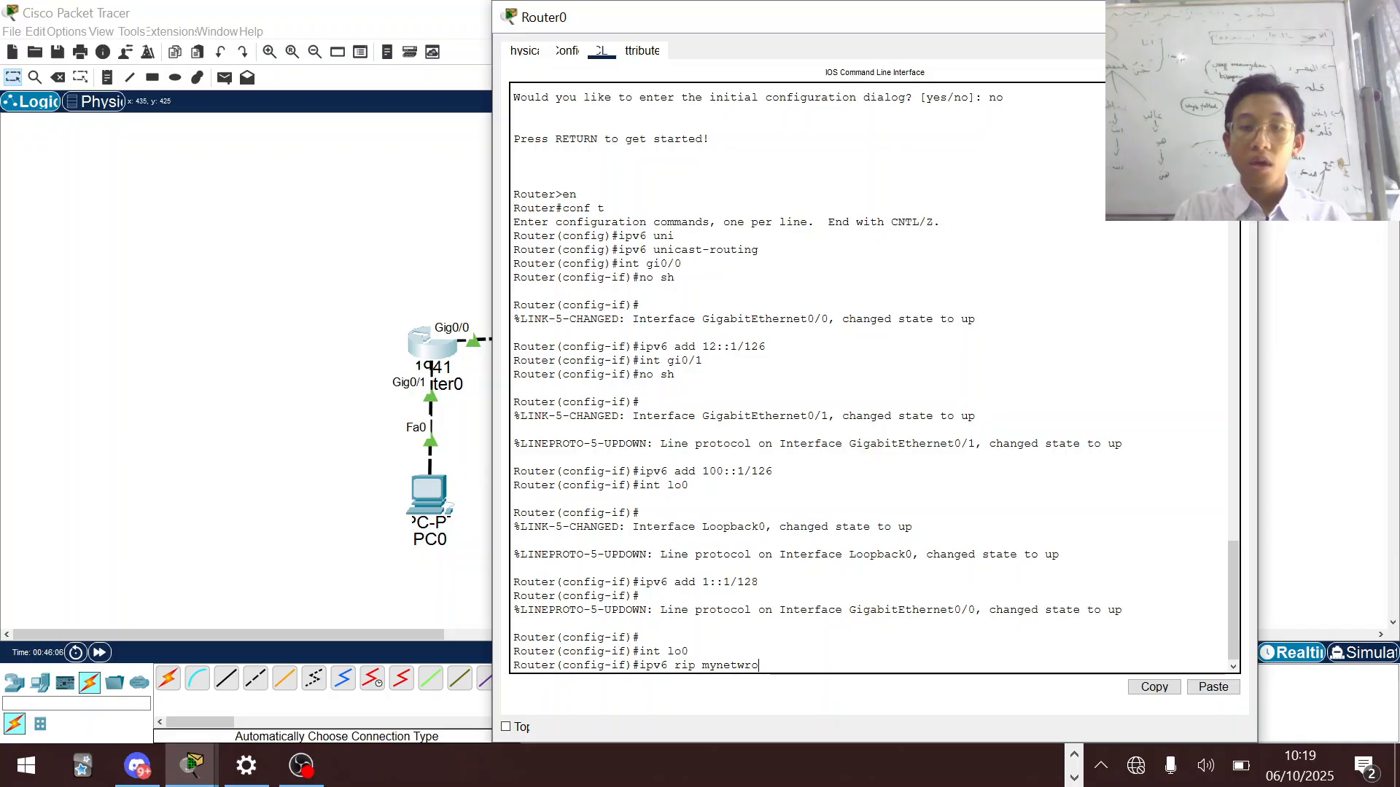
{"action": "key", "text": "BackSpace"}
- Complete the command with process name idn so that IPv6 RIP is enabled on Router0's lo0
{"action": "type", "text": "idn"}
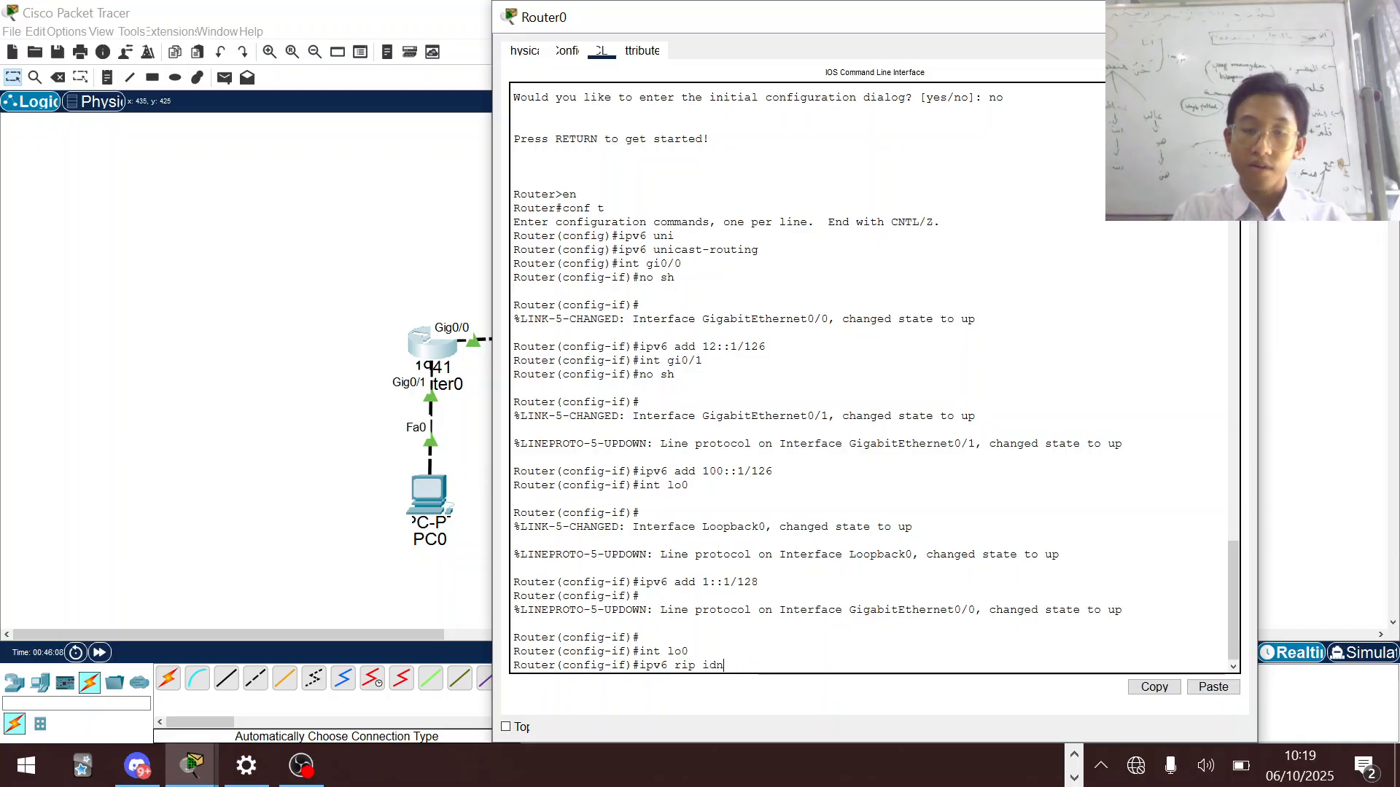
{"action": "type", "text": " enable"}
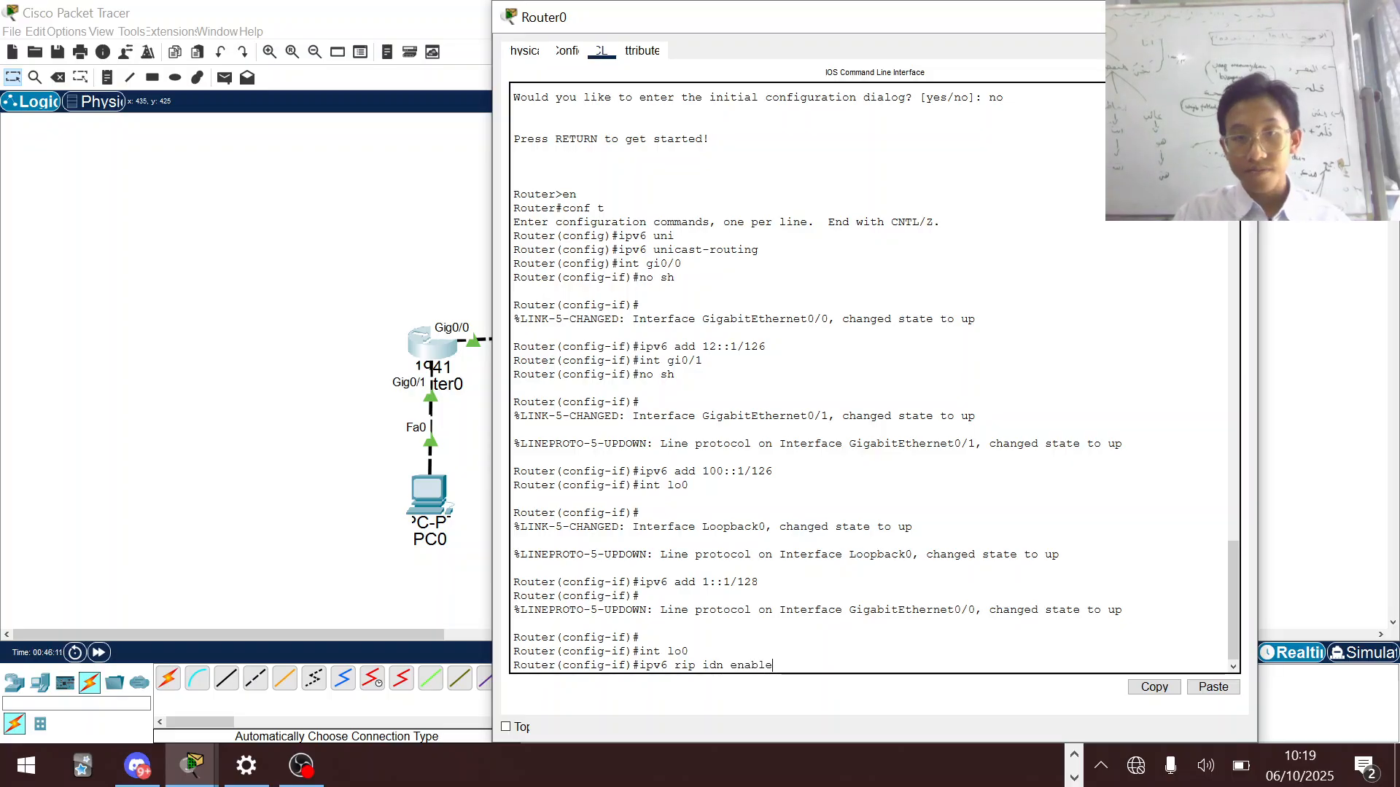
{"action": "key", "text": "Return"}
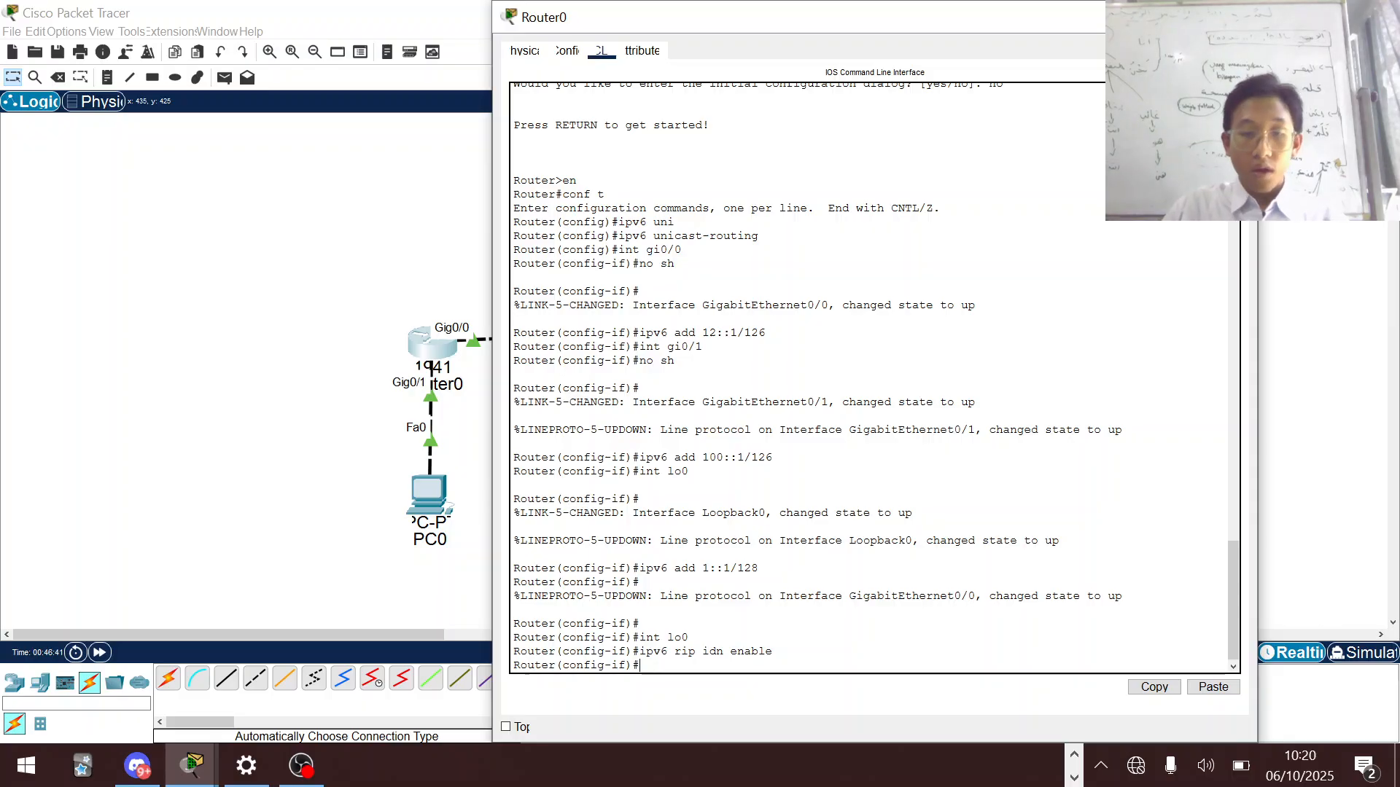
- Enable the IPv6 RIP process idn on Router0's interfaces gi0/0 and gi0/1
{"action": "type", "text": "gi0/0"}
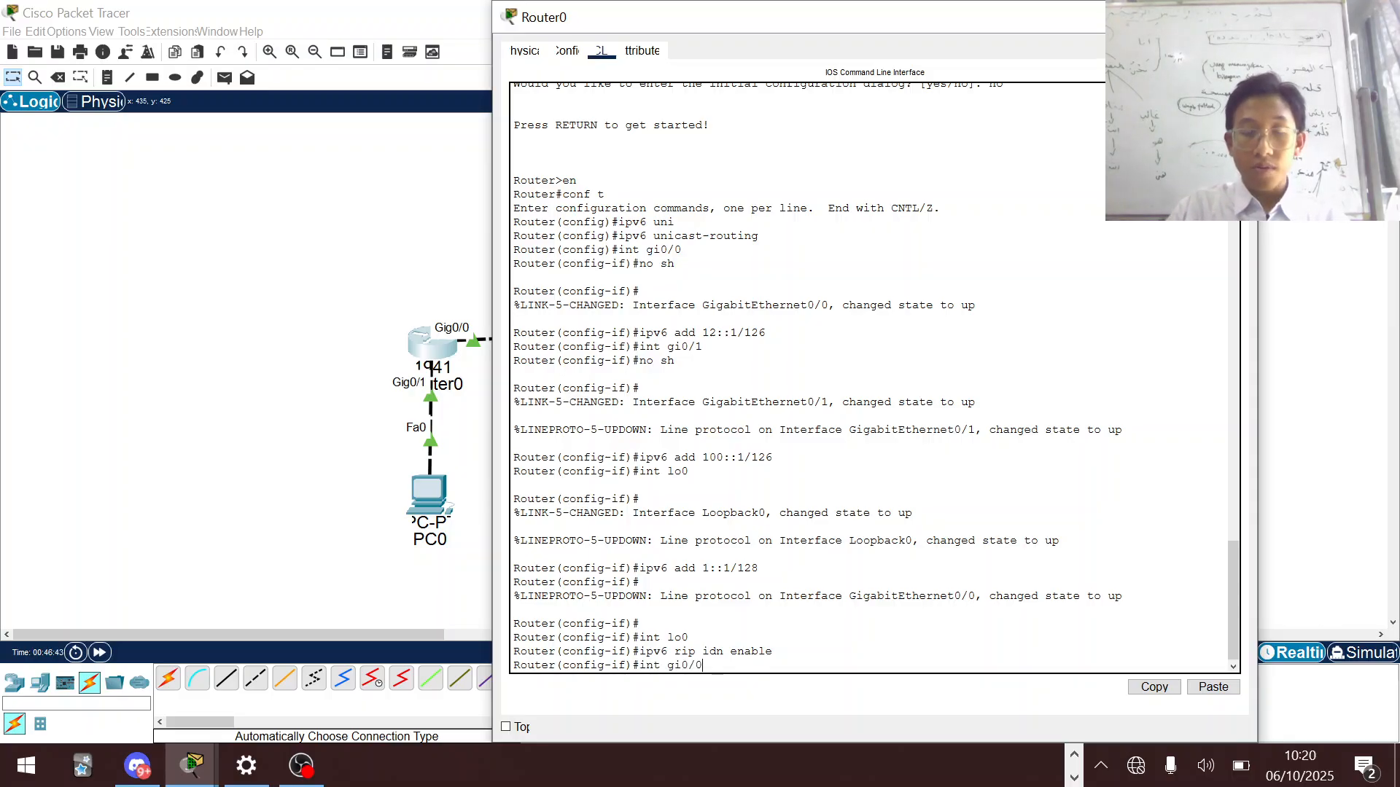
{"action": "key", "text": "Return"}
{"action": "type", "text": "ipv6 rip idn enable"}
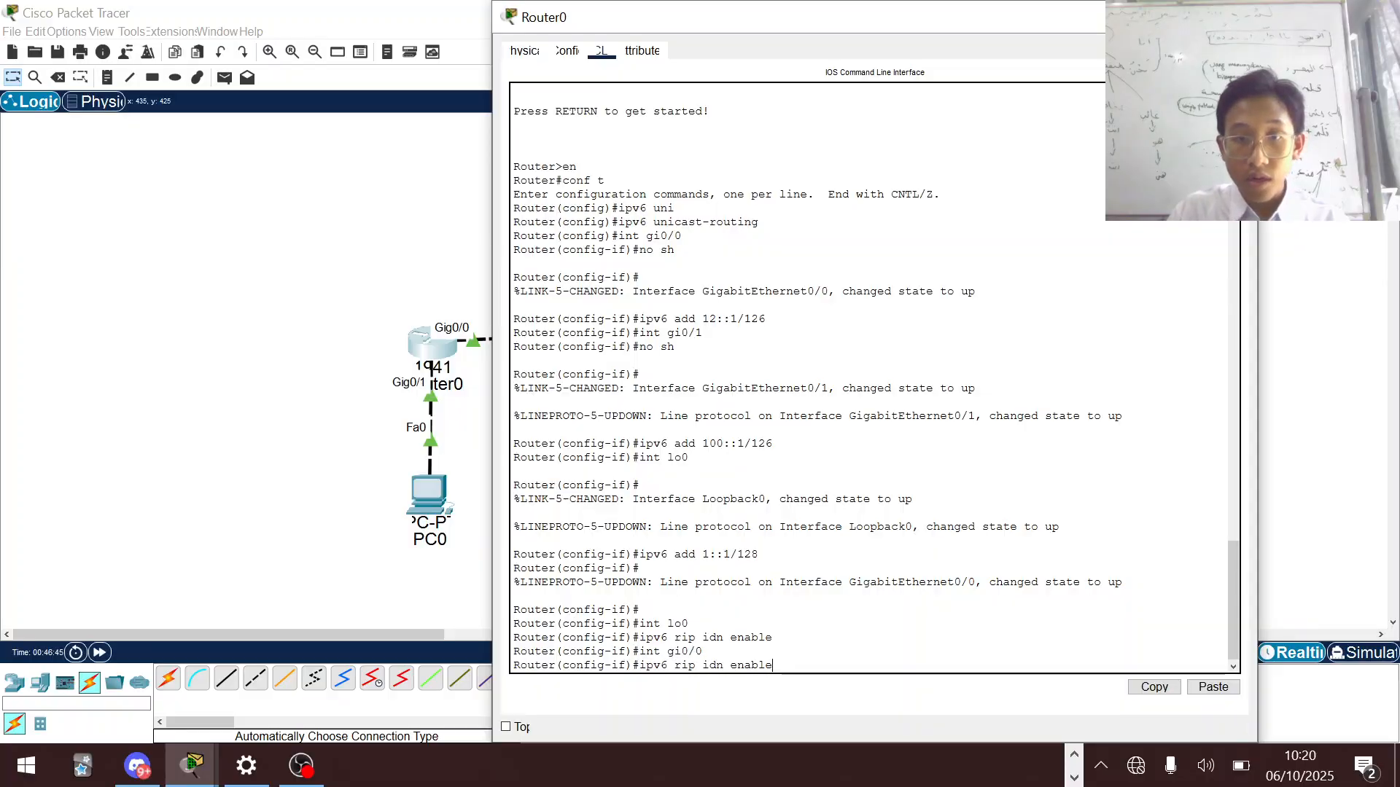
{"action": "key", "text": "Return"}
{"action": "type", "text": "int"}
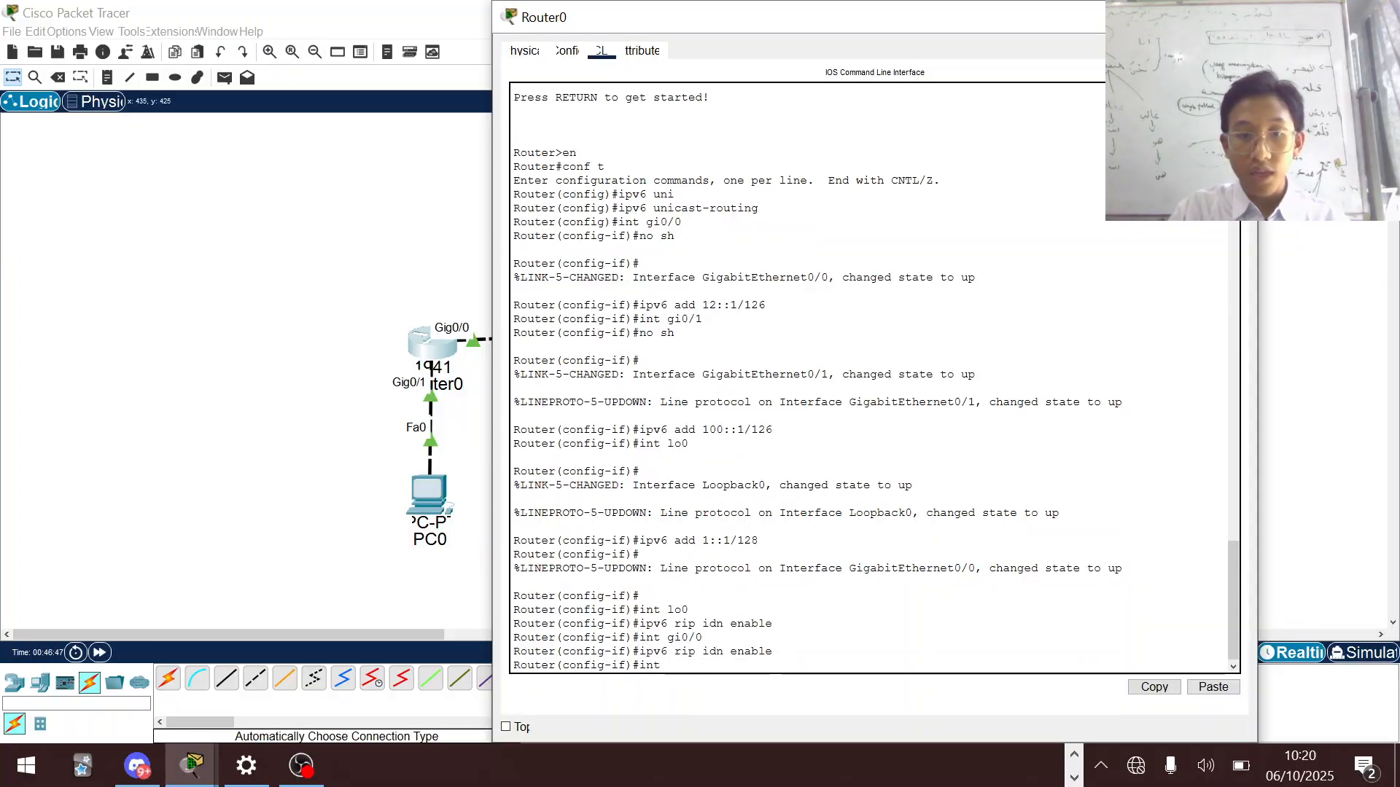
{"action": "type", "text": " gi0/1"}
{"action": "key", "text": "Return"}
{"action": "type", "text": "ipv6 rip idn enable"}
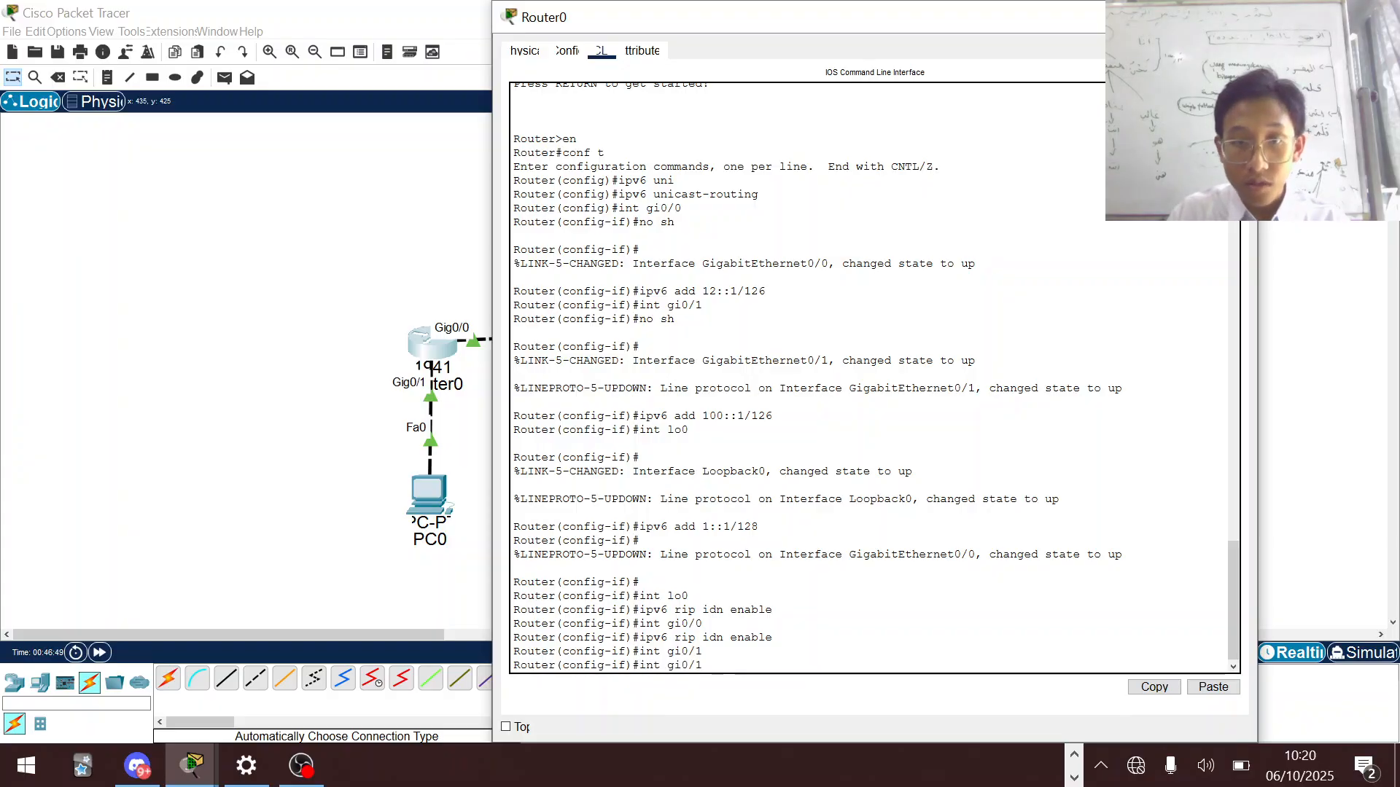
{"action": "key", "text": "Return"}
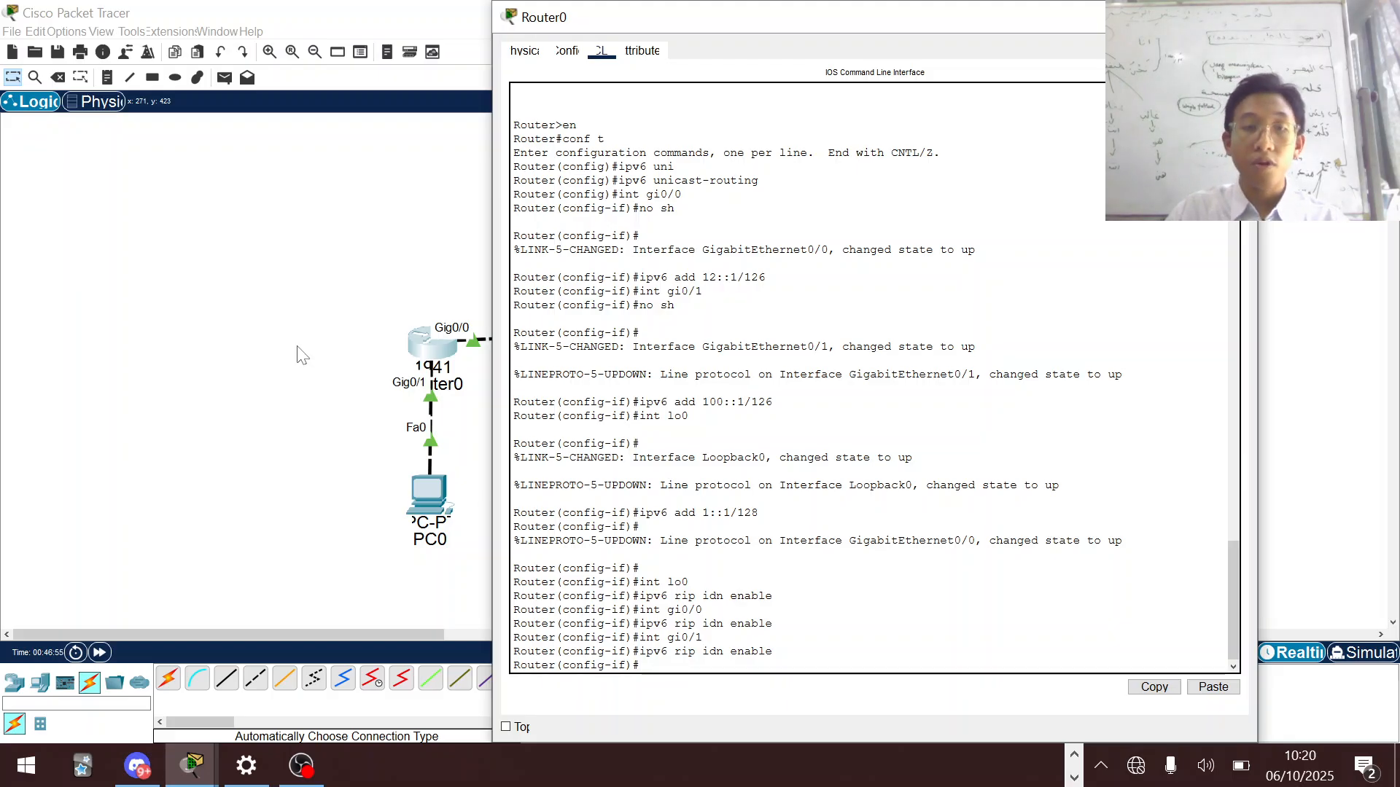
- Switch to Router1's command line and enable the IPv6 RIP process idn on its lo0 interface
{"action": "left_click", "coordinate": [298, 346]}
{"action": "left_click", "coordinate": [634, 337]}
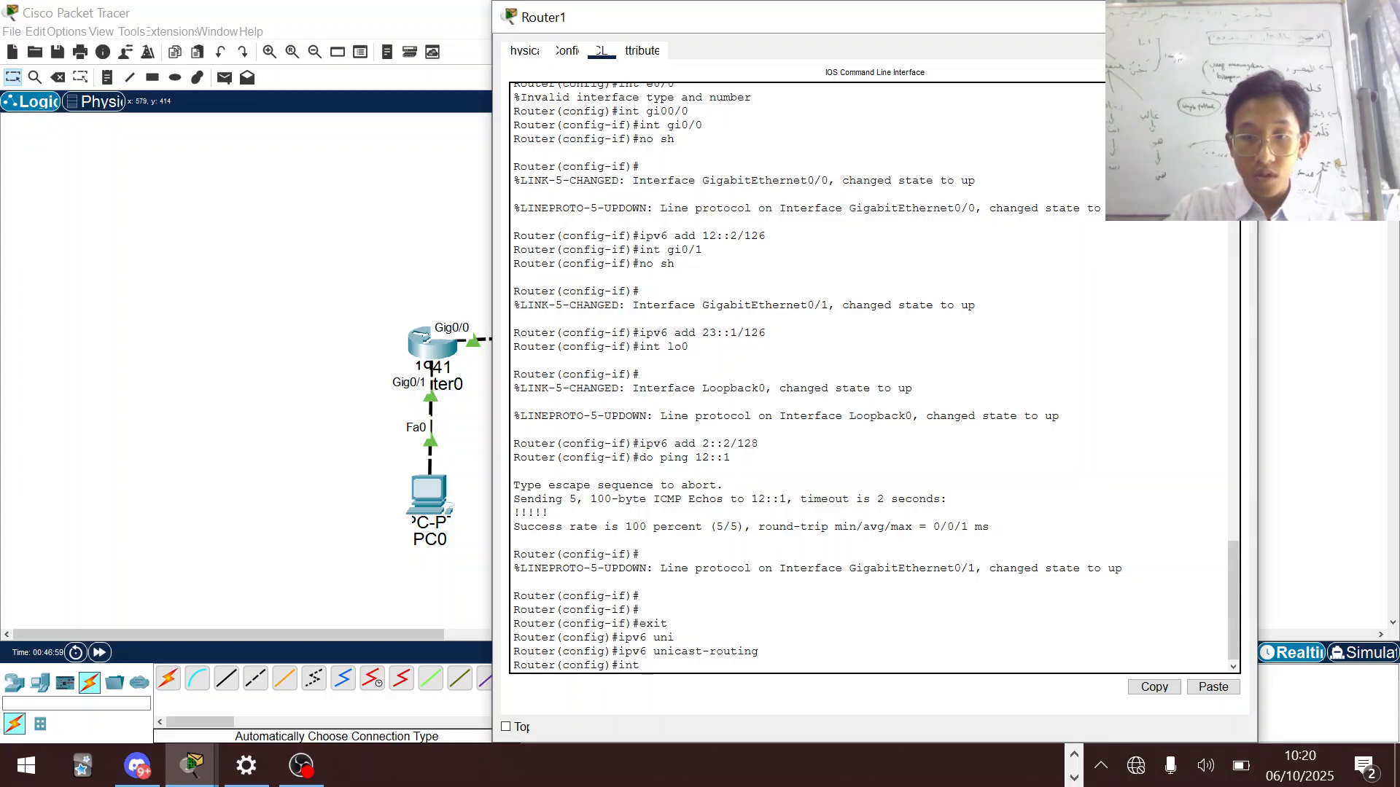
{"action": "type", "text": "int lo0"}
{"action": "key", "text": "Return"}
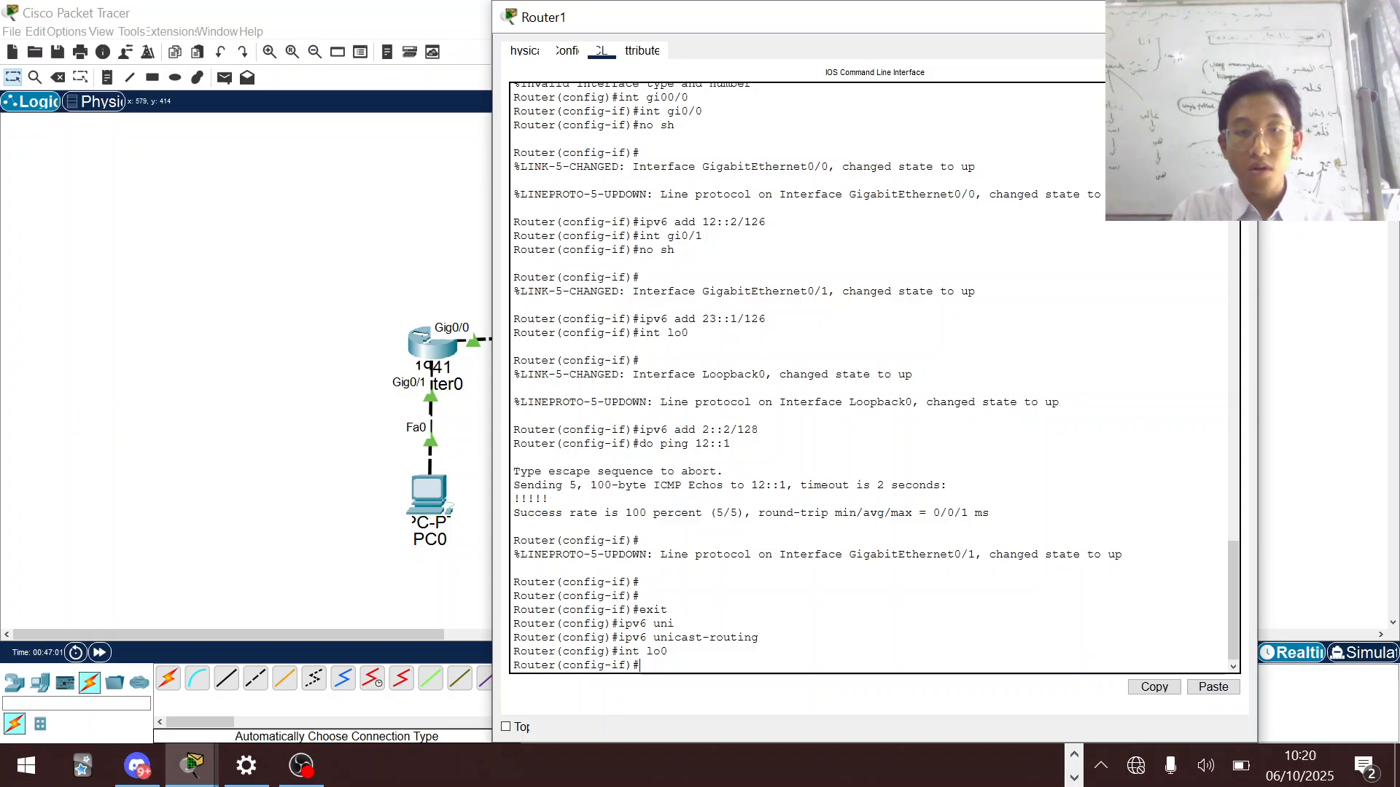
{"action": "type", "text": "ipv6"}
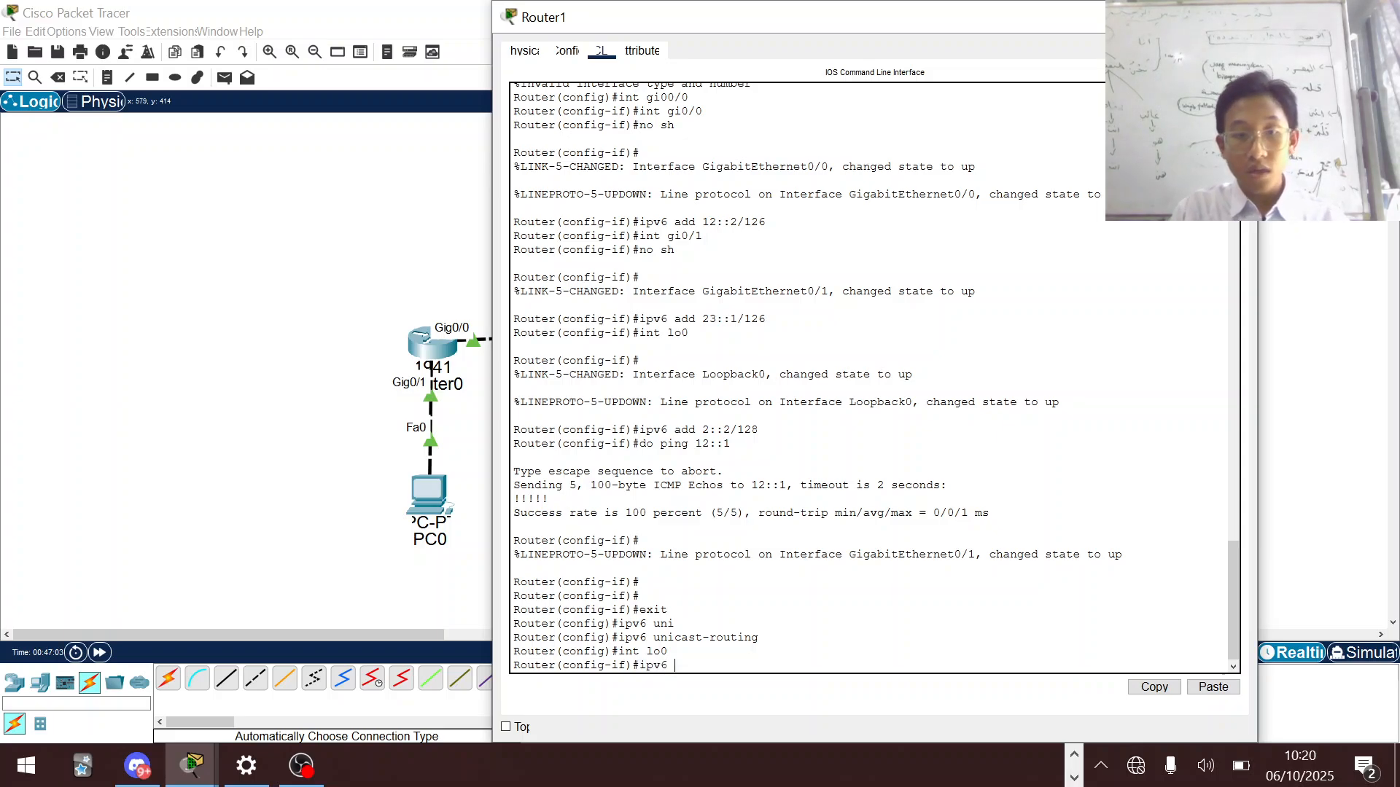
{"action": "type", "text": " rip idn en"}
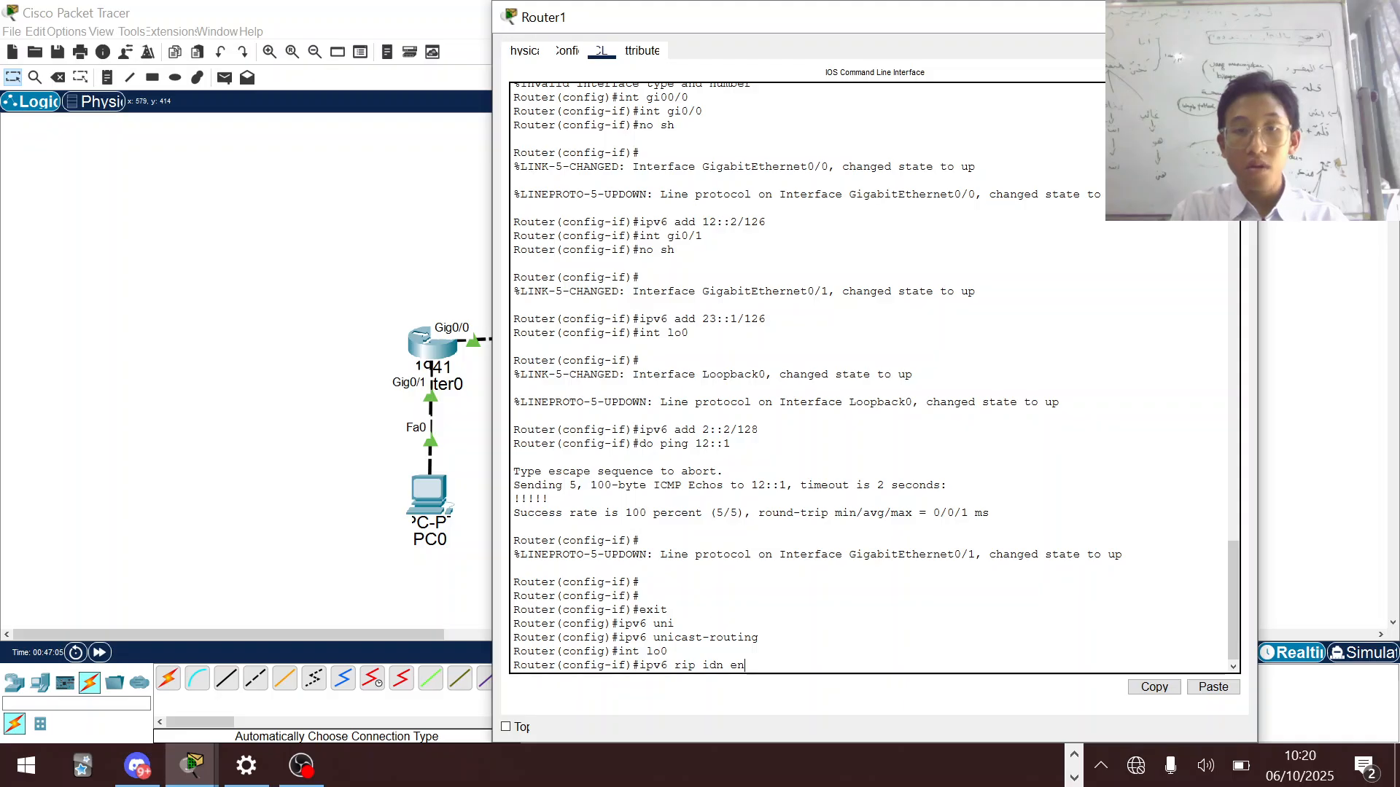
{"action": "key", "text": "Tab"}
{"action": "key", "text": "Return"}
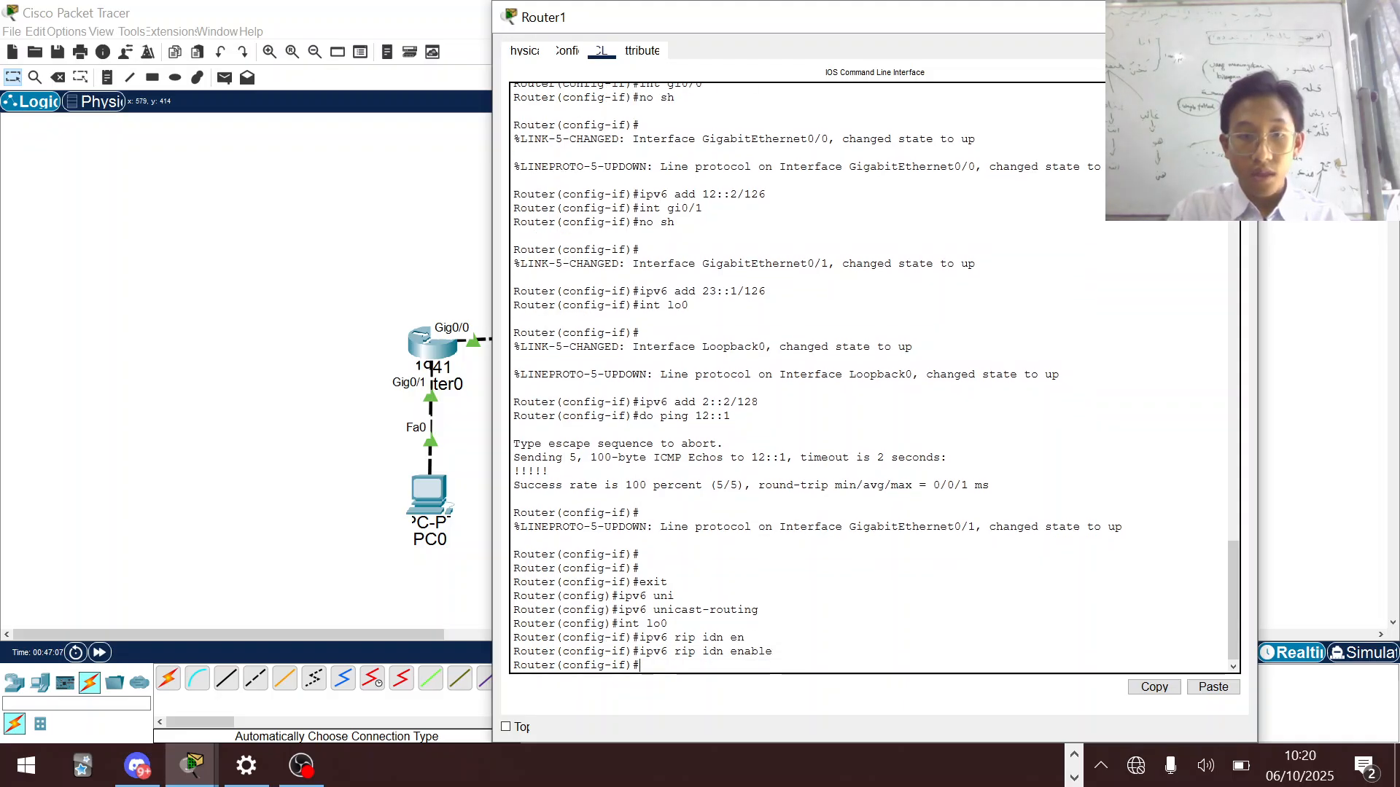
- Enable the IPv6 RIP process idn on Router1's interfaces gi0/0 and gi0/1
{"action": "type", "text": "int gi0/0"}
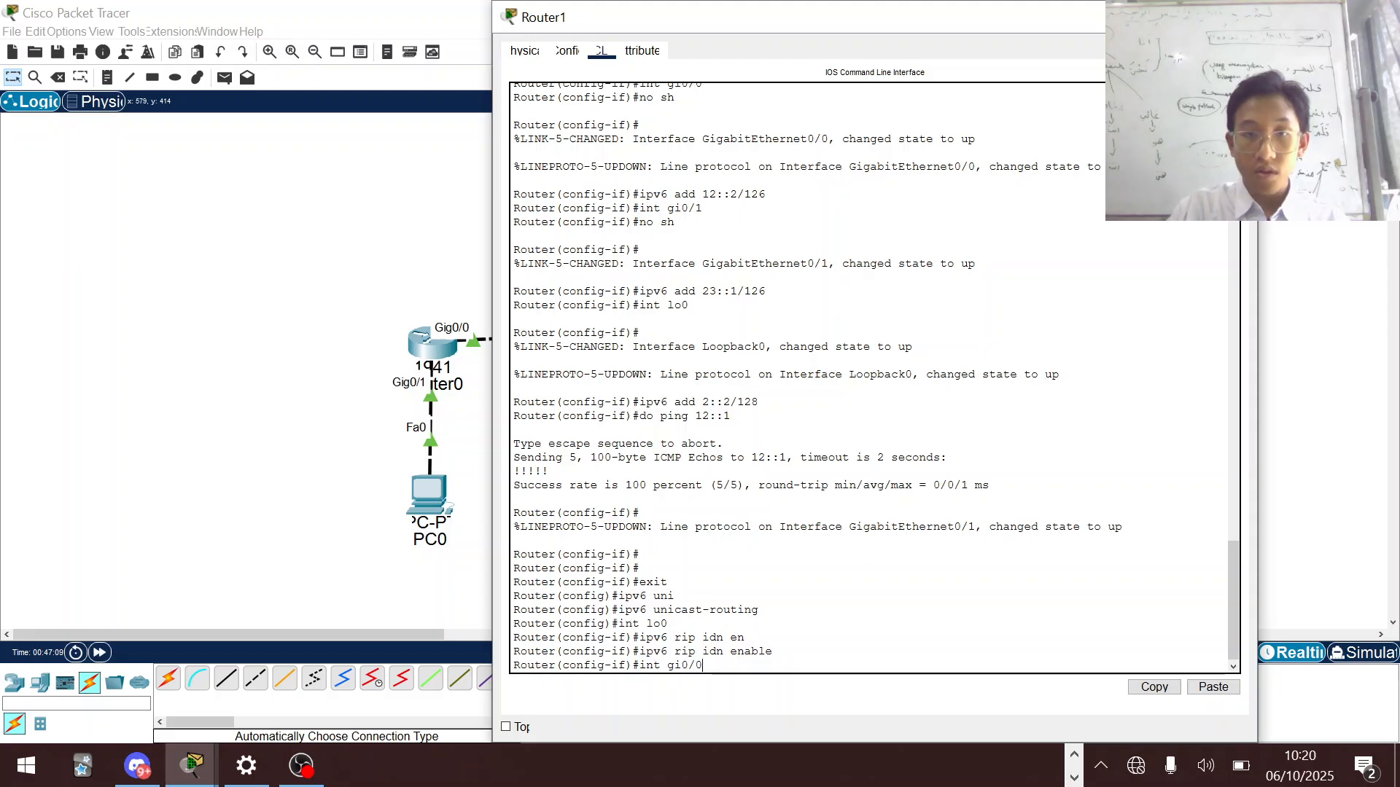
{"action": "key", "text": "Return"}
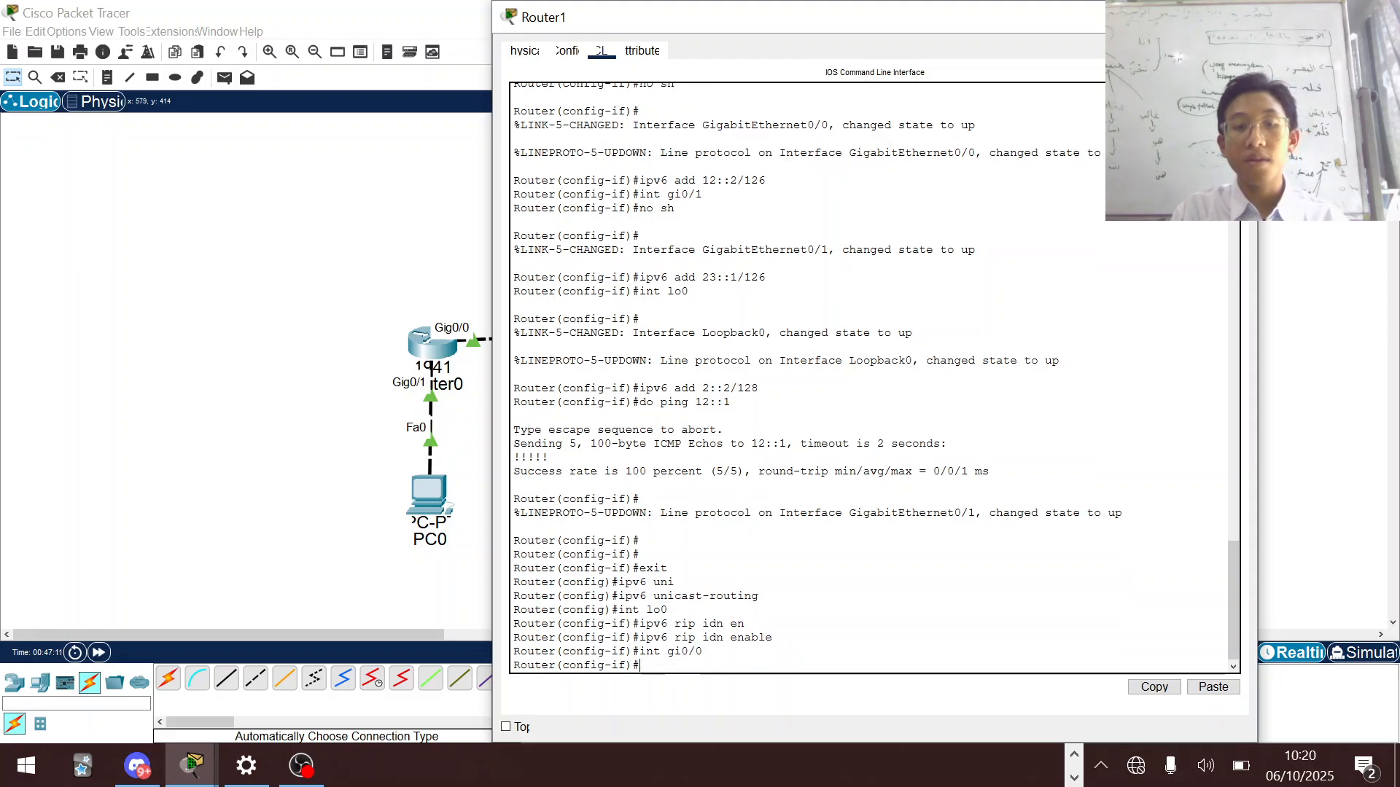
{"action": "key", "text": "Up"}
{"action": "key", "text": "Up"}
{"action": "key", "text": "Return"}
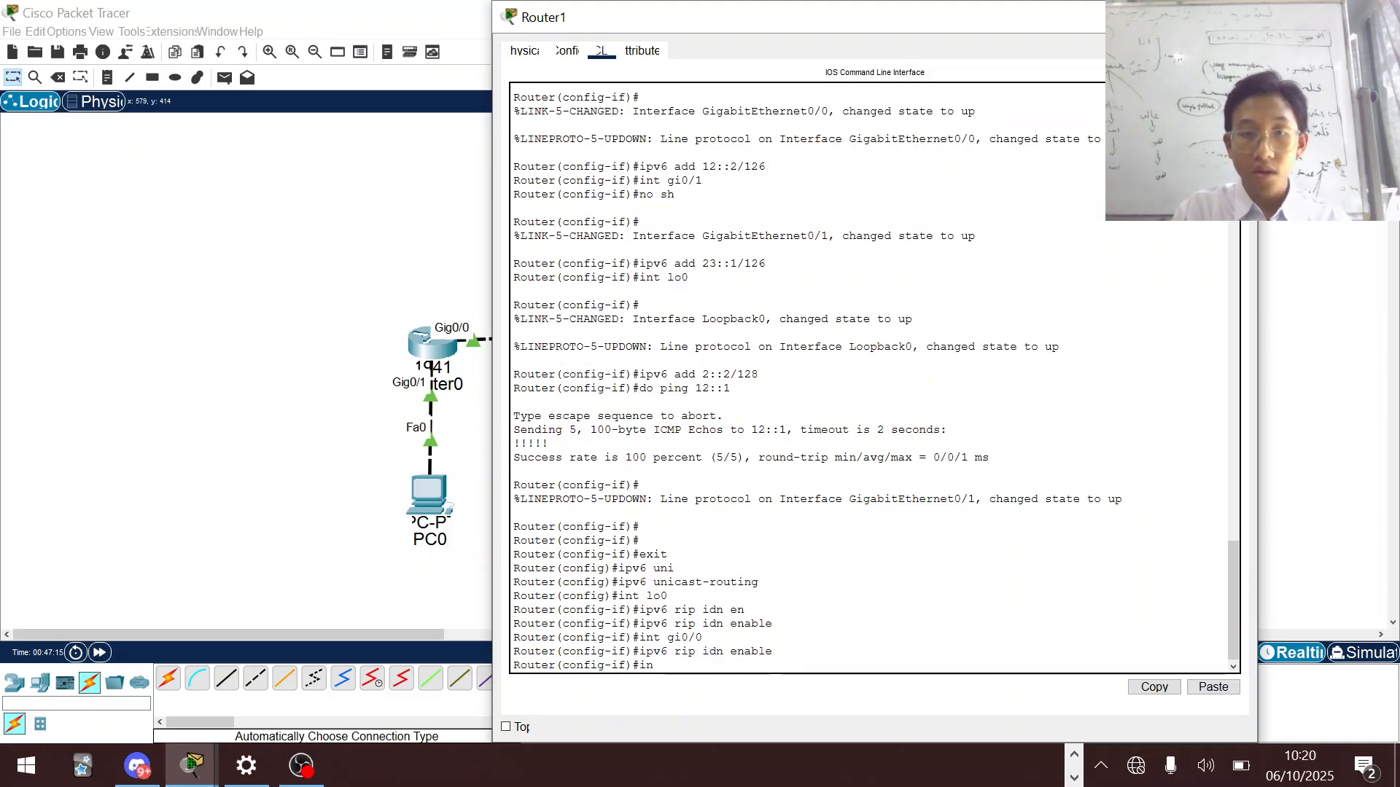
{"action": "type", "text": "int gi0/1"}
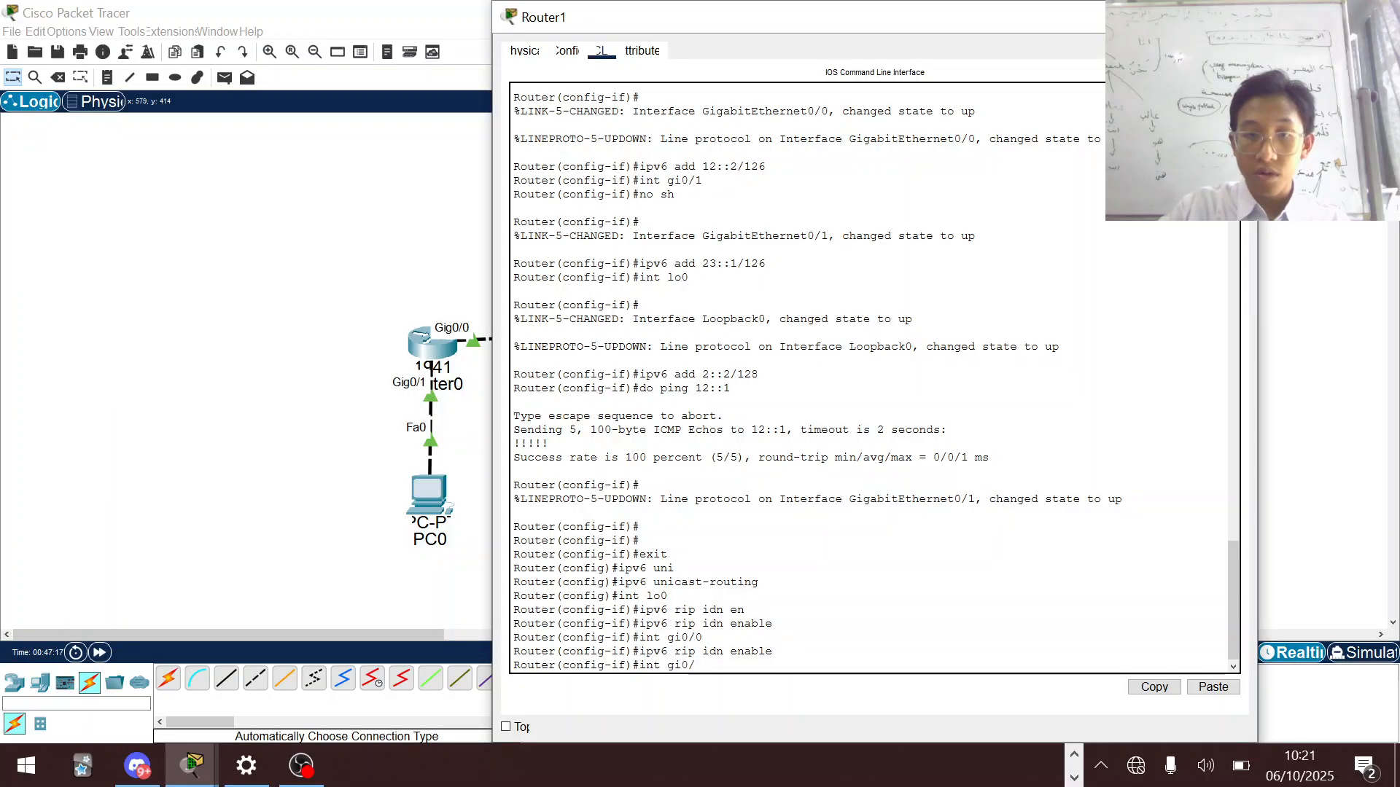
{"action": "key", "text": "Return"}
{"action": "key", "text": "Up"}
{"action": "key", "text": "Up"}
{"action": "key", "text": "Return"}
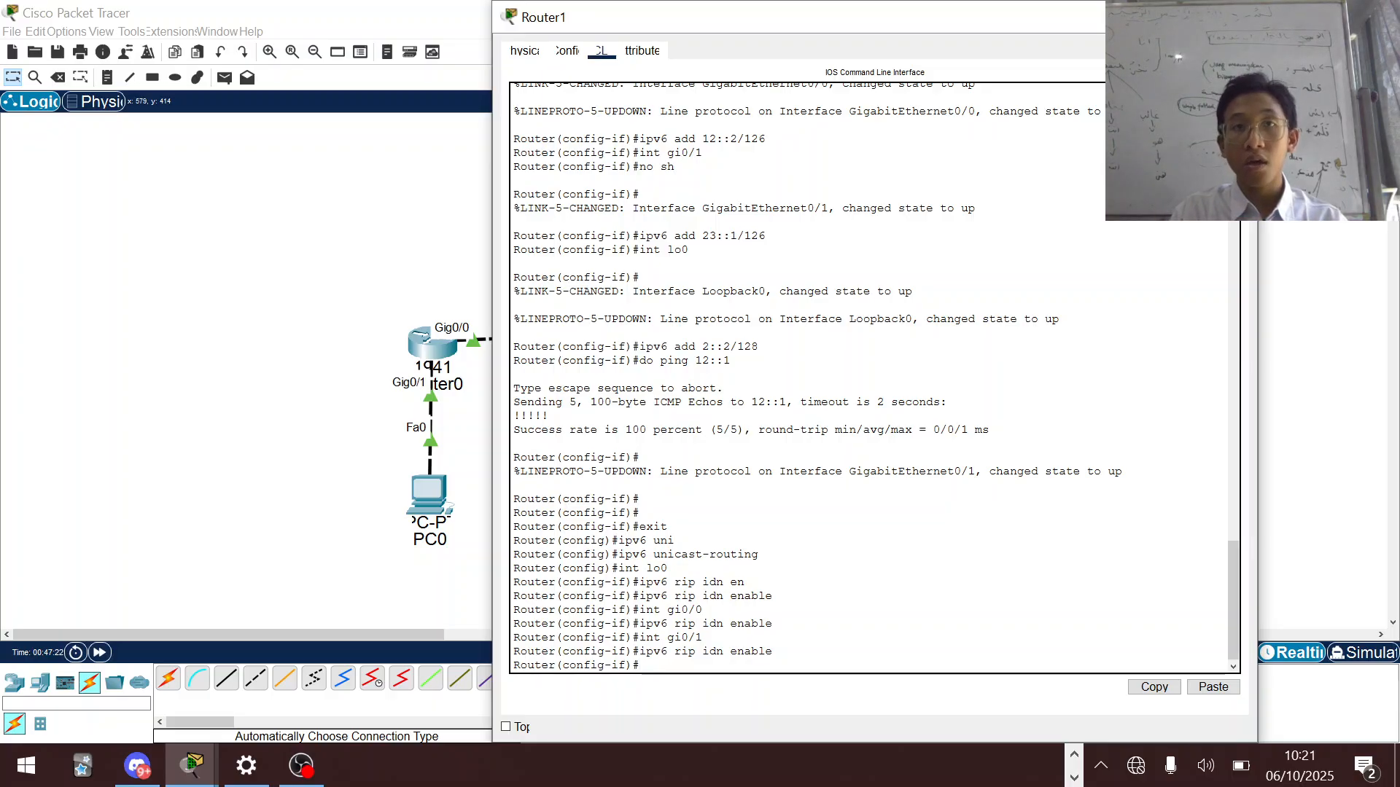
- Ping Router0's loopback address 1::1 from Router1's configuration mode and return to the topology
{"action": "type", "text": "do"}
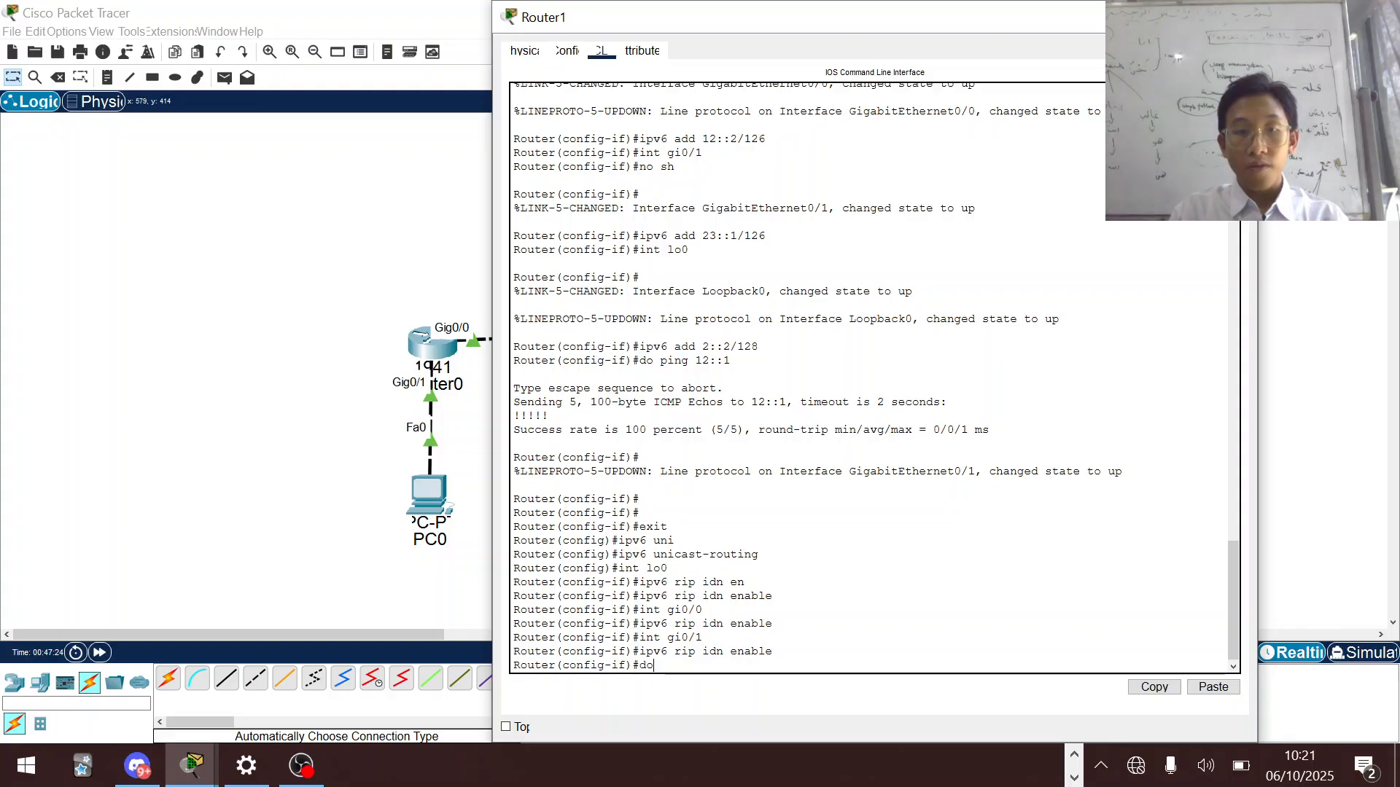
{"action": "type", "text": " ping 1::1"}
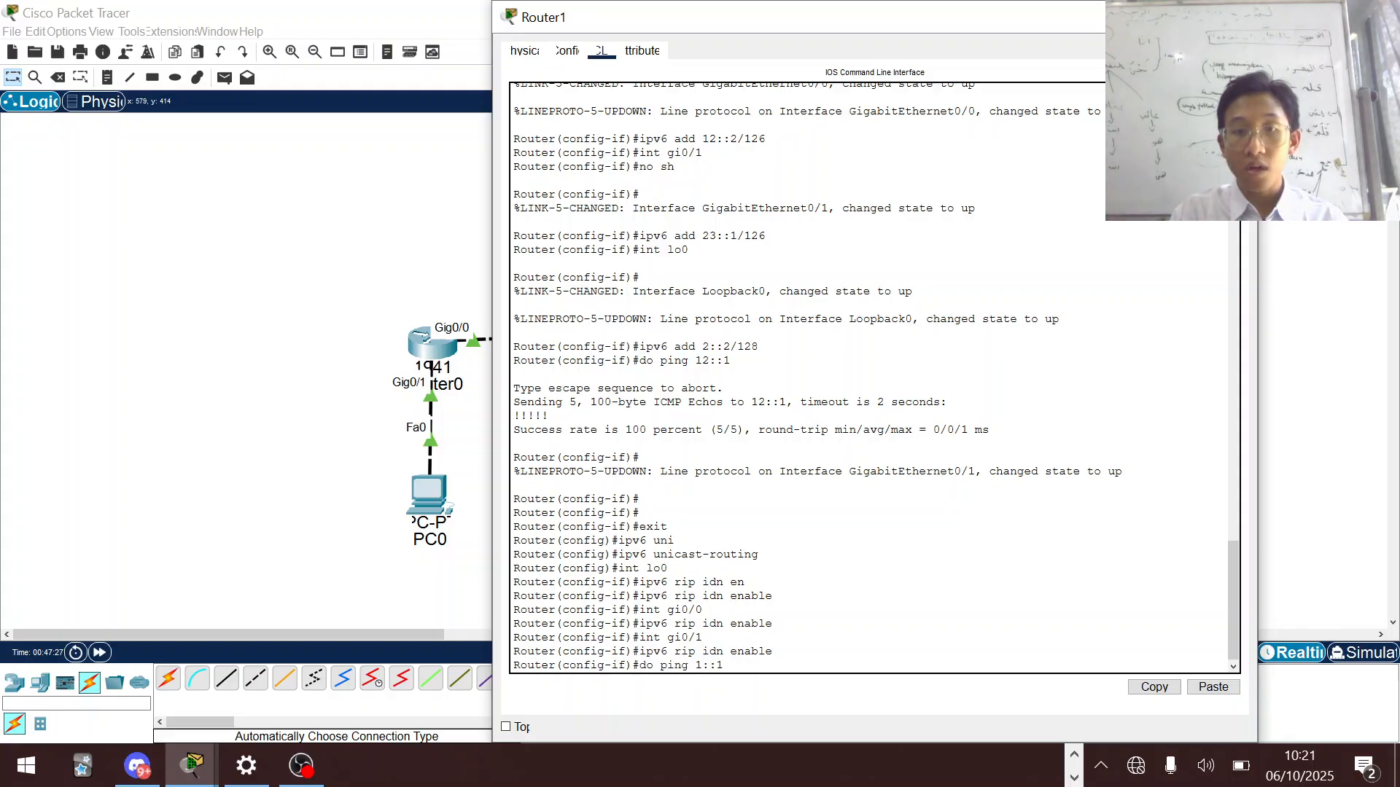
{"action": "key", "text": "Return"}
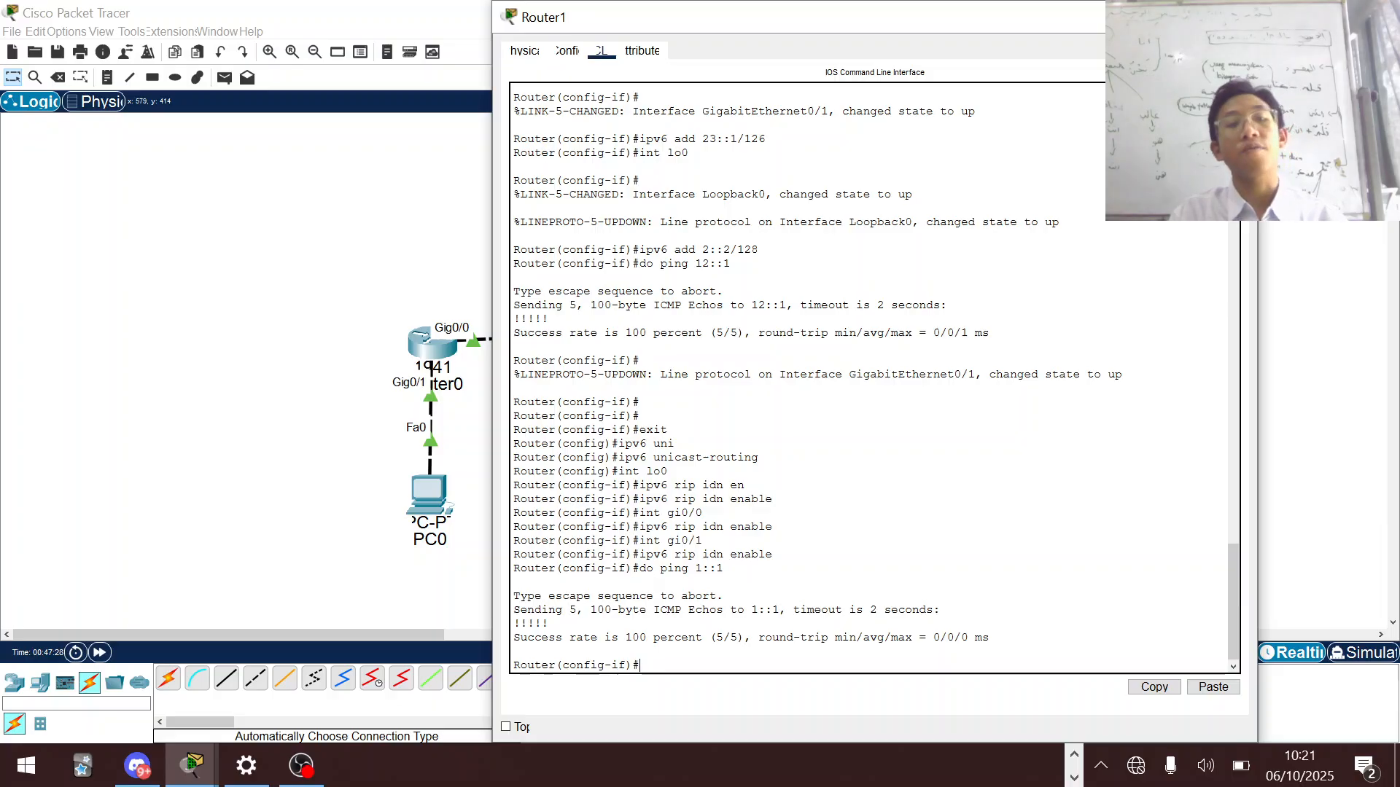
{"action": "left_click", "coordinate": [161, 323]}
{"action": "left_click", "coordinate": [624, 348]}
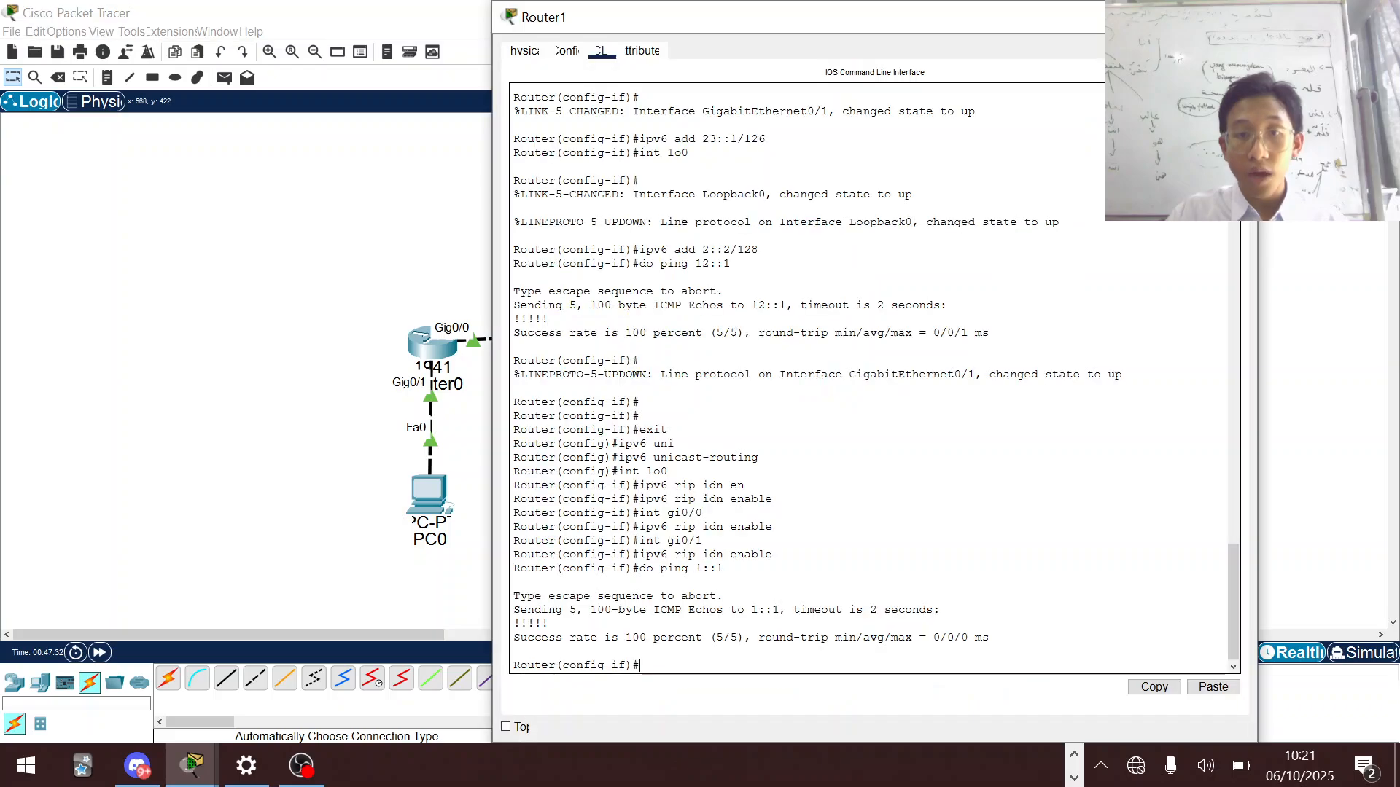
{"action": "left_click", "coordinate": [156, 431]}
- Switch to Router2's command line and enable the IPv6 RIP process idn on its lo0 interface
{"action": "left_click", "coordinate": [815, 354]}
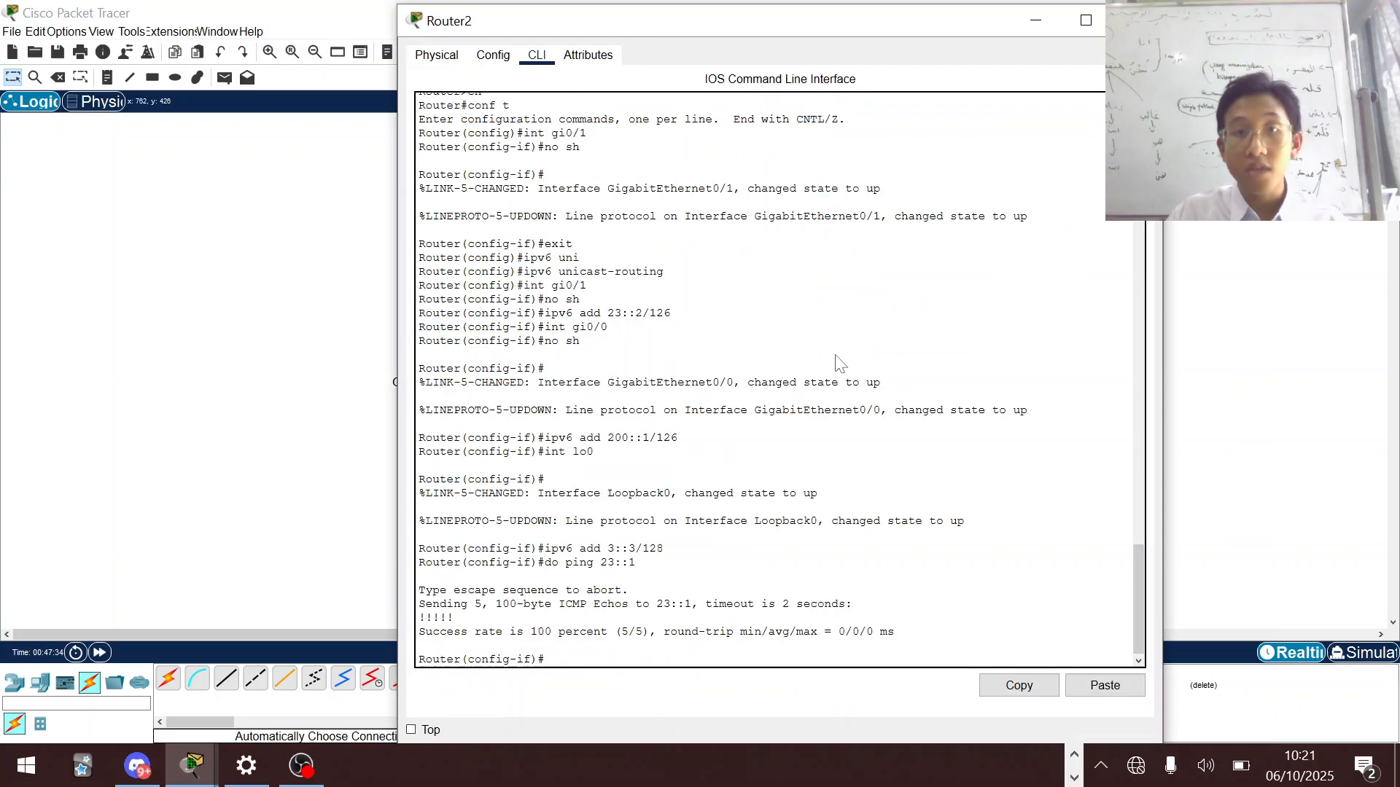
{"action": "type", "text": "int "}
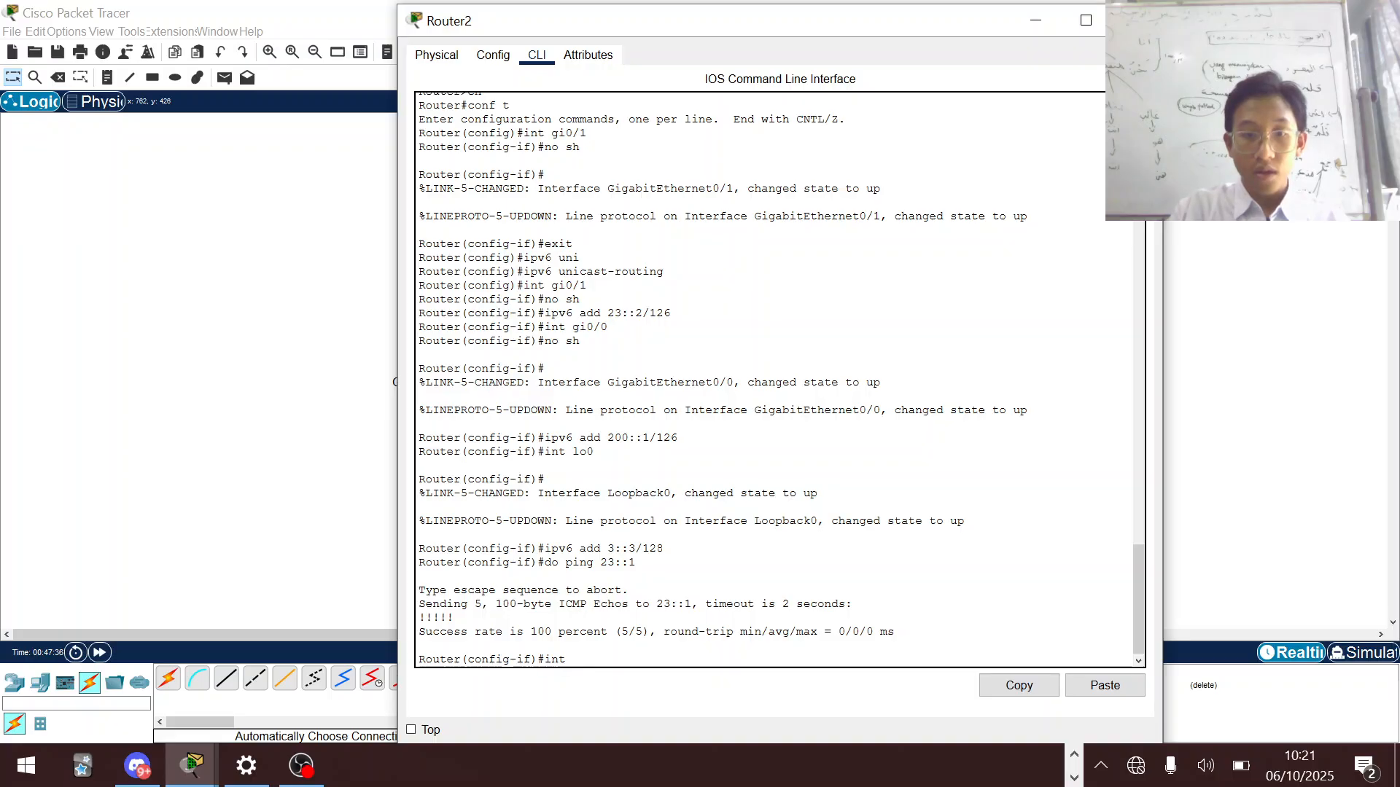
{"action": "type", "text": "lo0"}
{"action": "key", "text": "Return"}
{"action": "type", "text": "ipv6"}
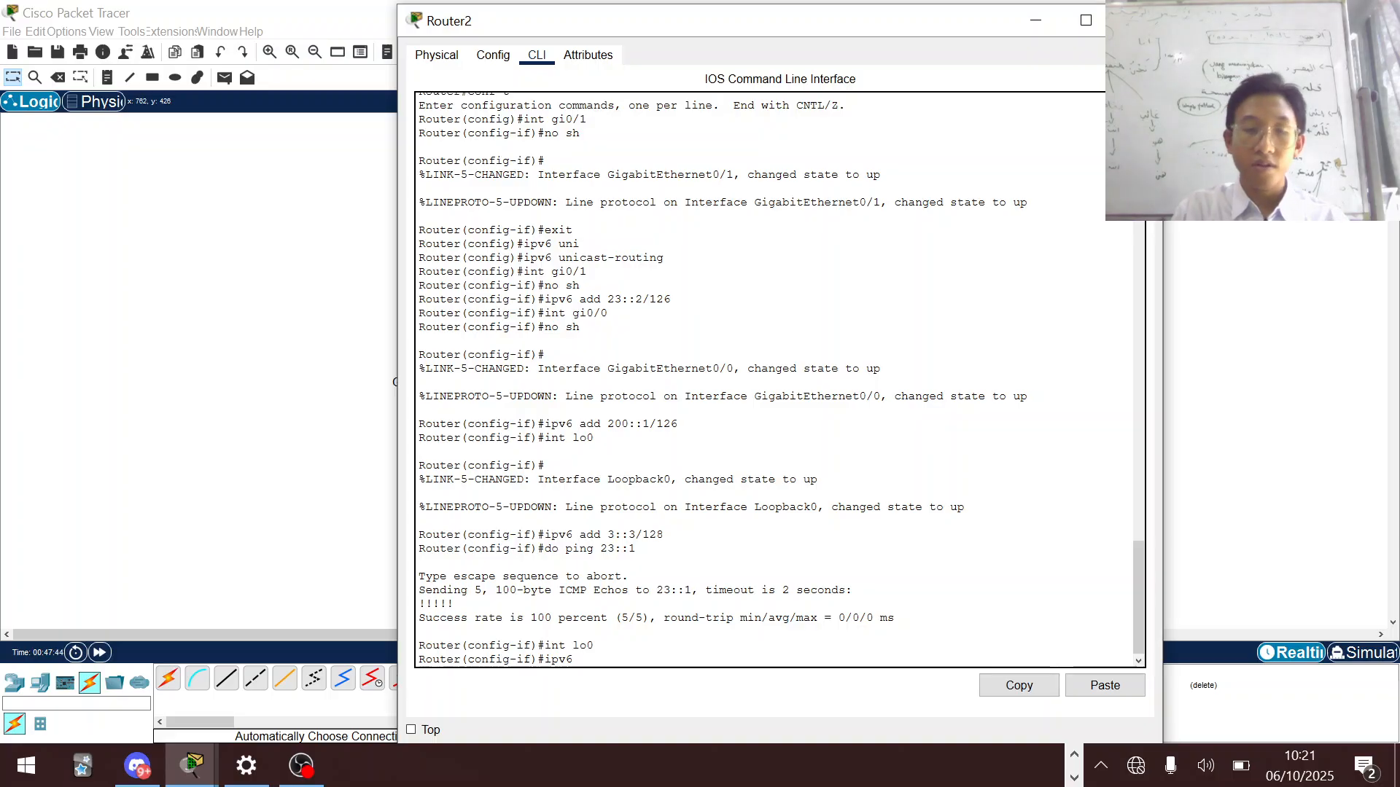
{"action": "type", "text": "r"}
{"action": "type", "text": "ip idn en"}
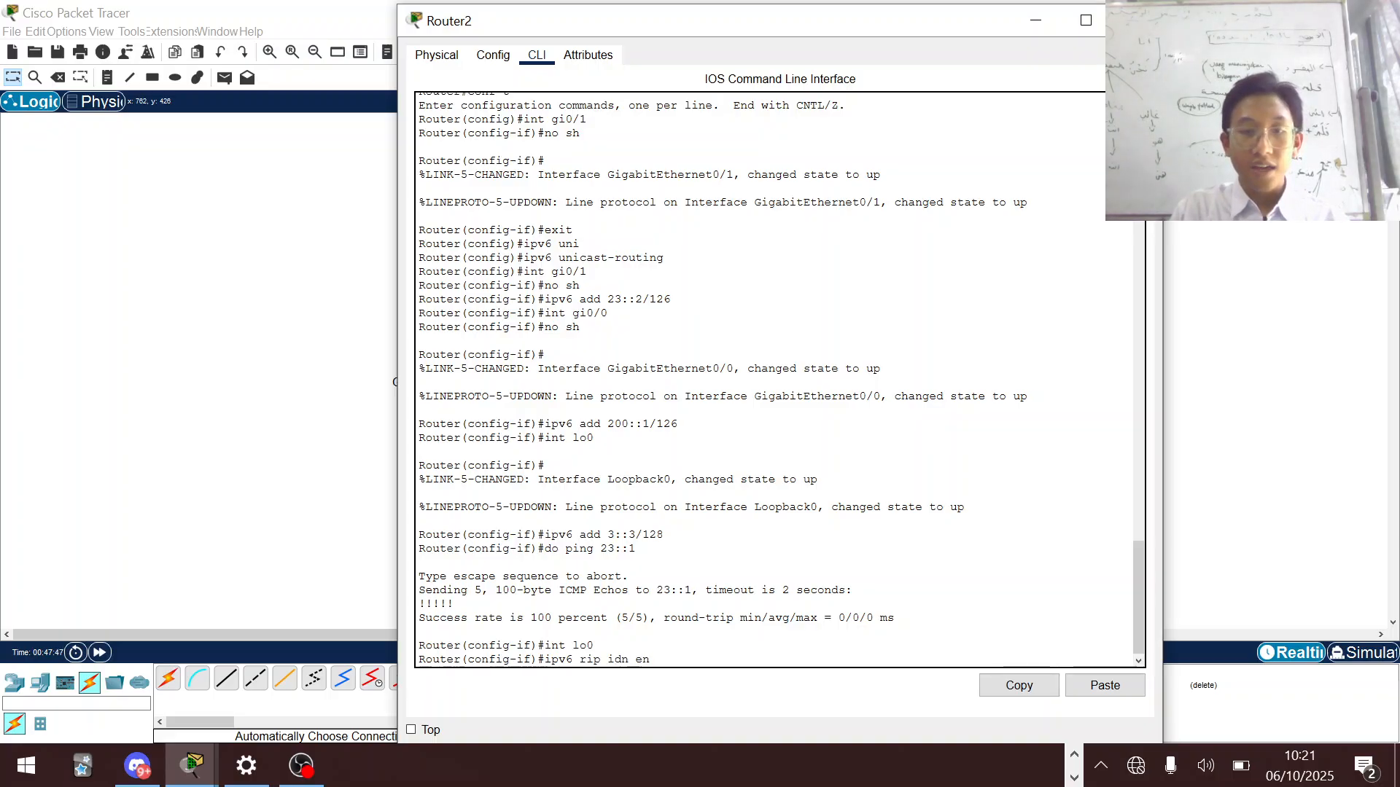
{"action": "key", "text": "Tab"}
{"action": "key", "text": "Return"}
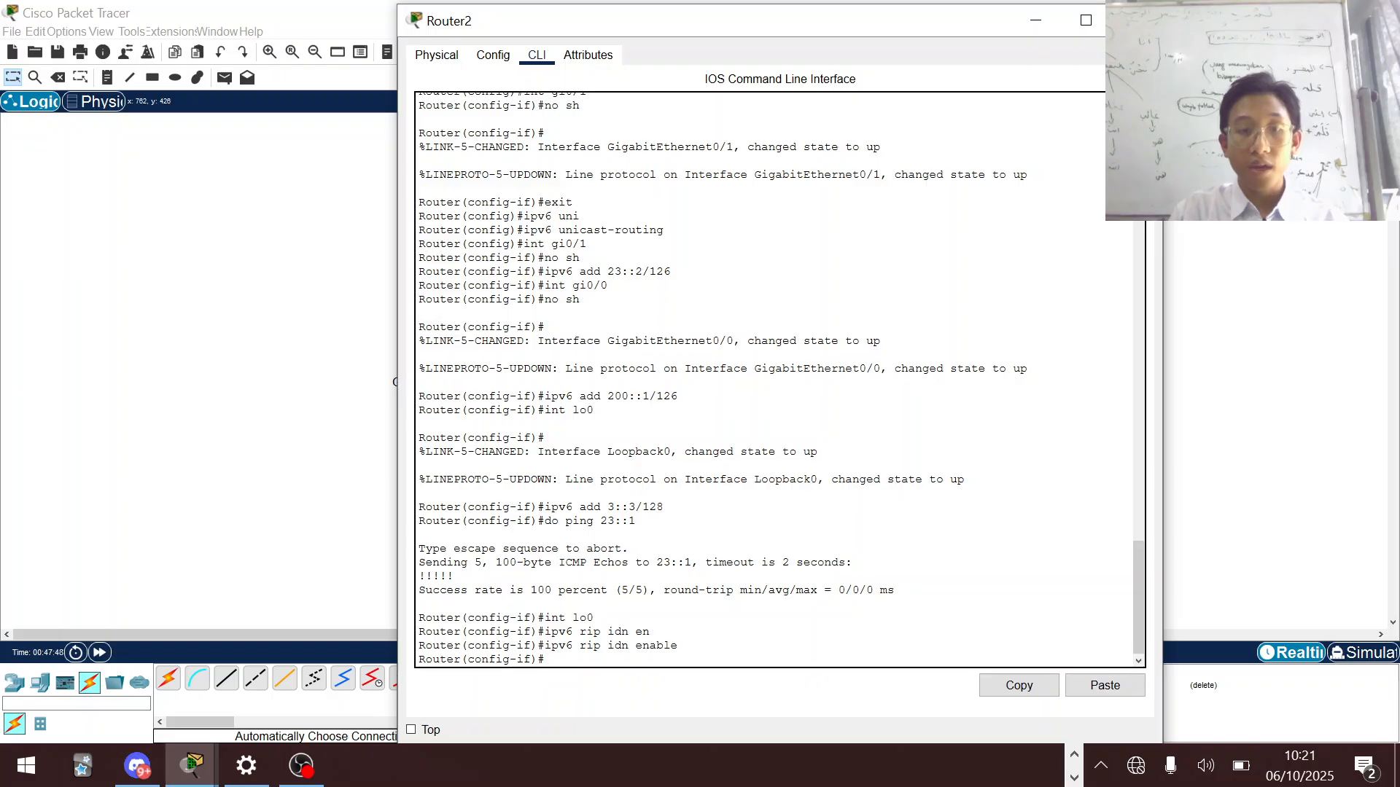
- Enable the IPv6 RIP process idn on Router2's interface gi0/0
{"action": "type", "text": "int gi0/0"}
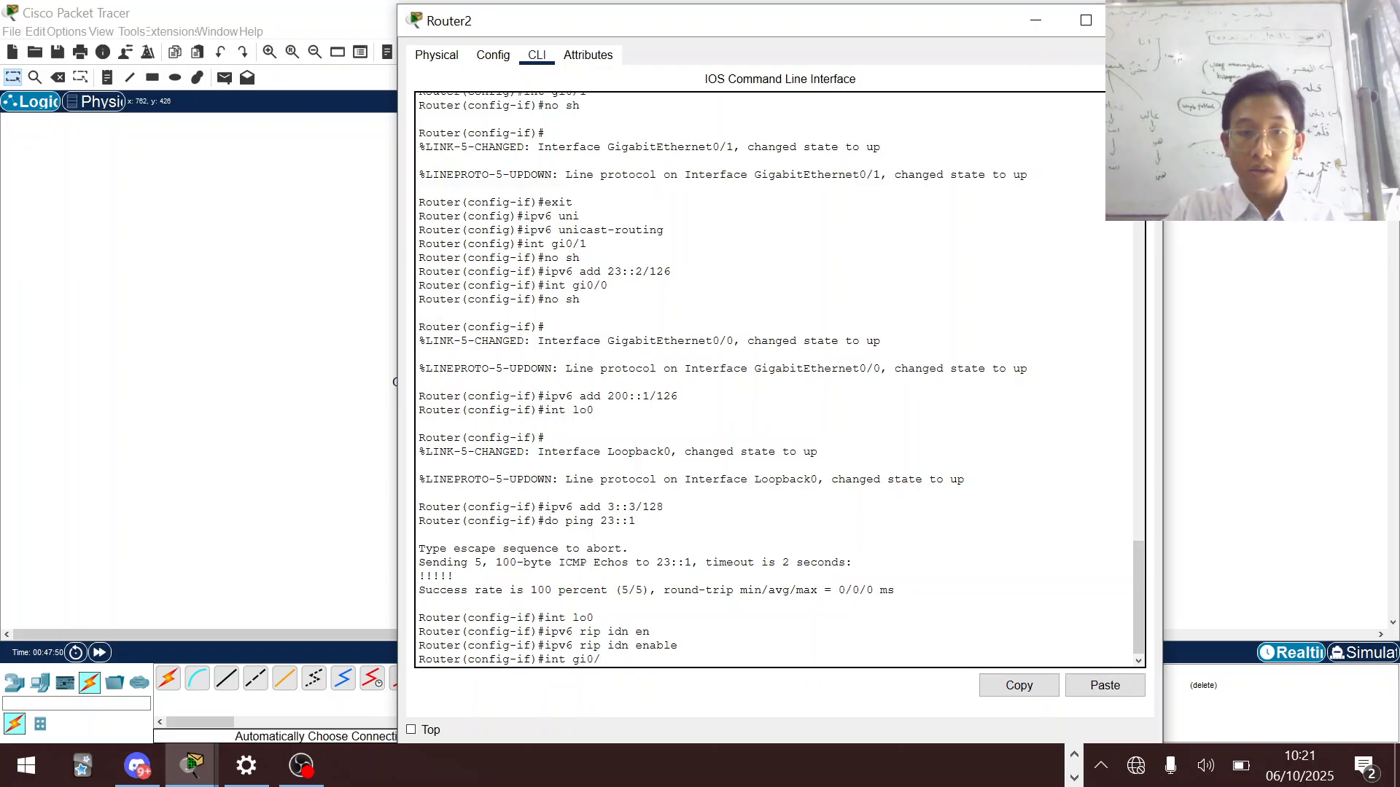
{"action": "key", "text": "Return"}
{"action": "key", "text": "Up"}
{"action": "key", "text": "Up"}
{"action": "key", "text": "Return"}
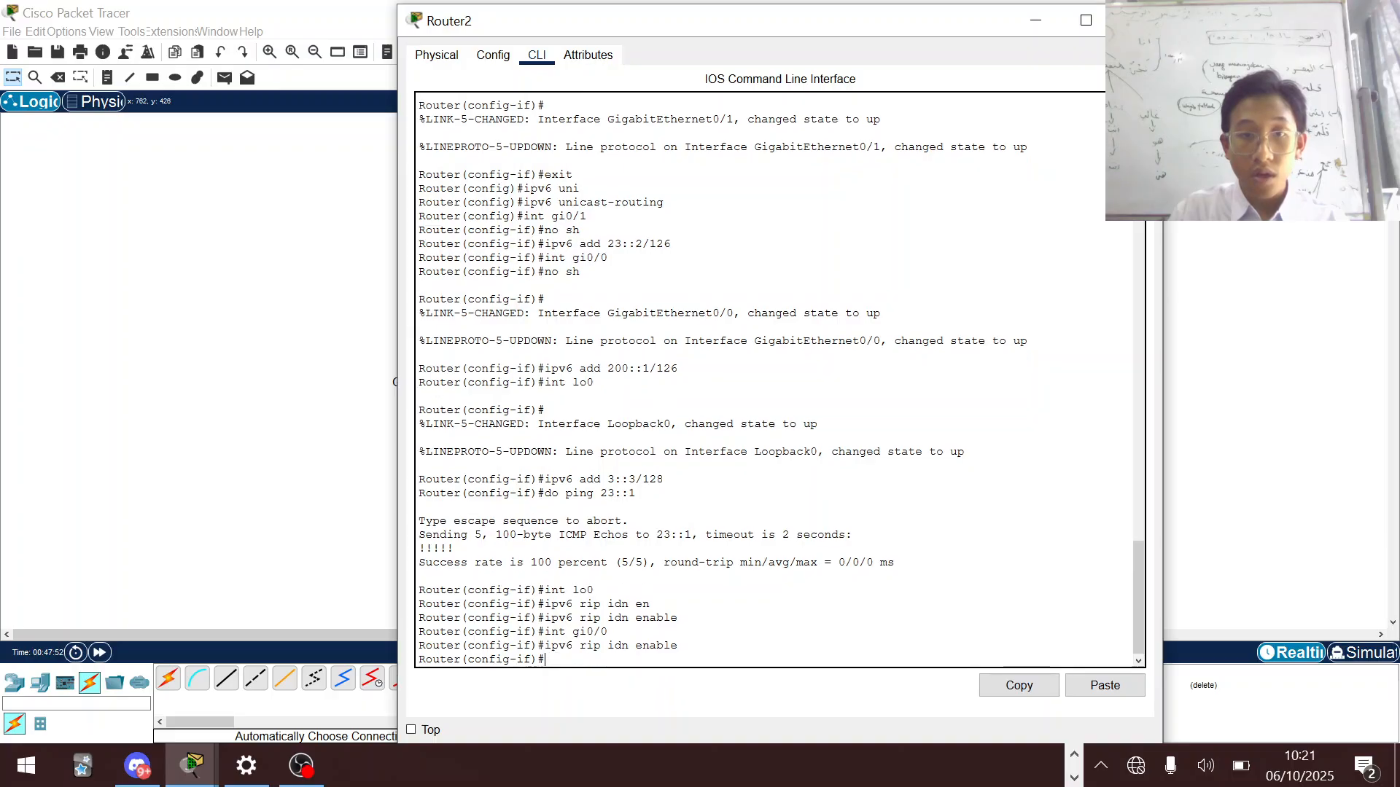
- Enable the IPv6 RIP process idn on Router2's interface gi0/1 and return to the topology
{"action": "key", "text": "Up"}
{"action": "key", "text": "Up"}
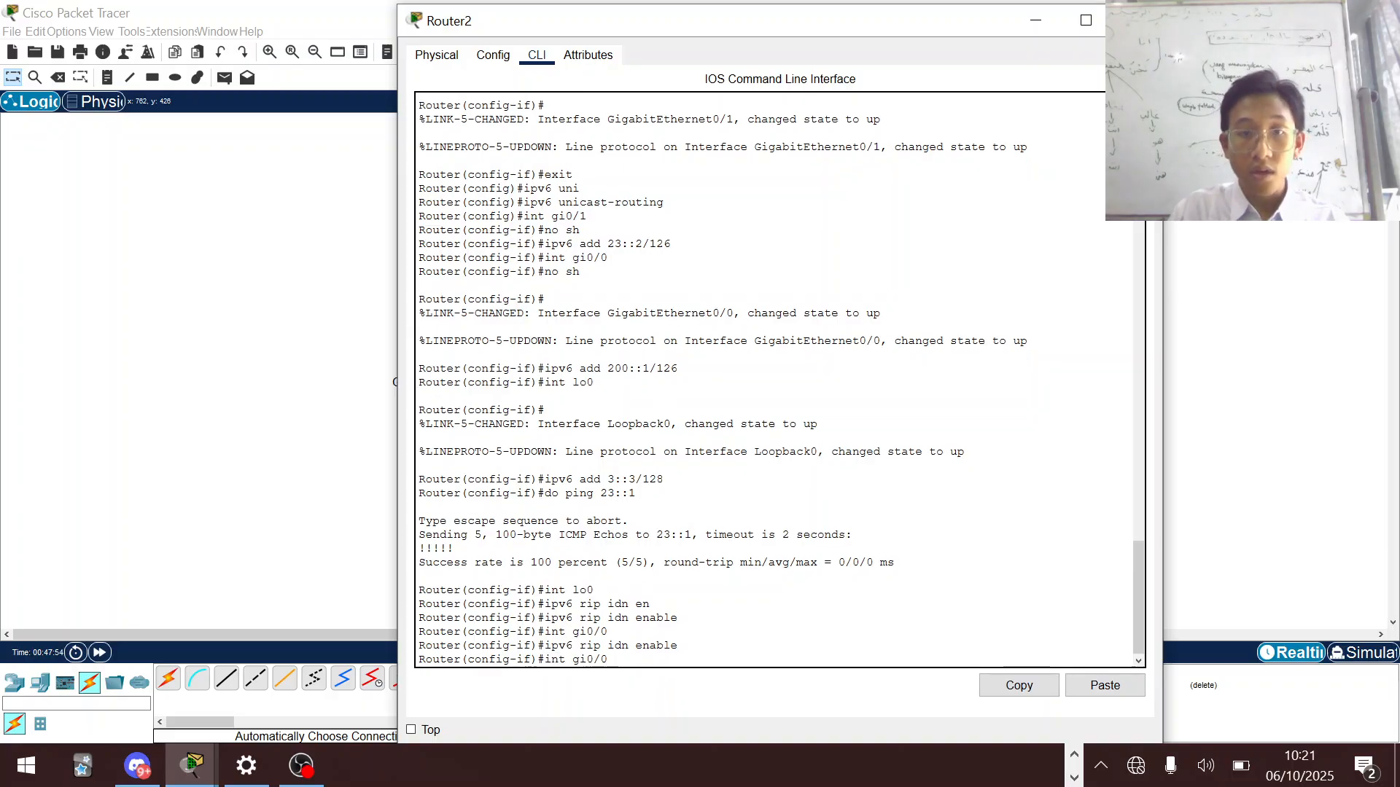
{"action": "key", "text": "BackSpace"}
{"action": "type", "text": "1"}
{"action": "key", "text": "Return"}
{"action": "key", "text": "Up"}
{"action": "key", "text": "Up"}
{"action": "key", "text": "Return"}
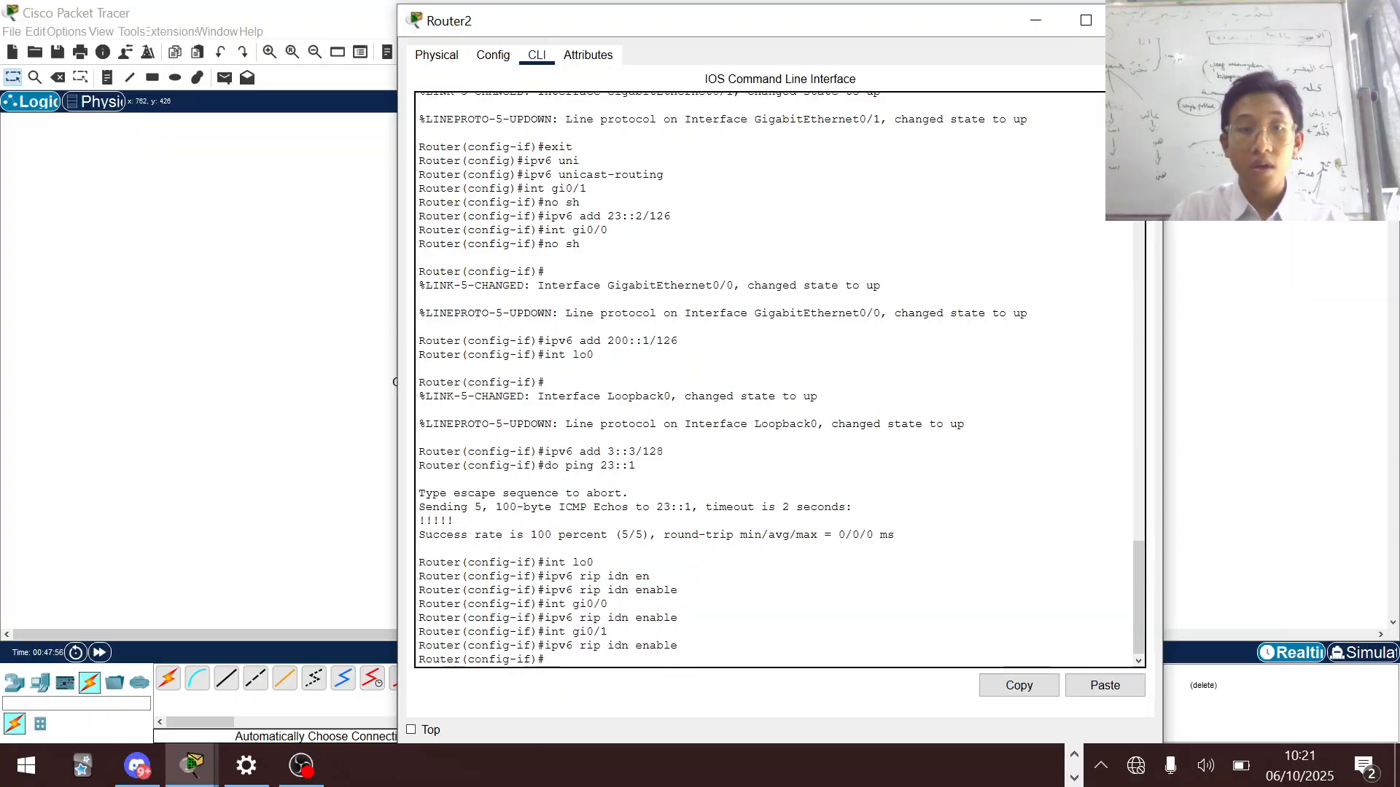
{"action": "left_click", "coordinate": [235, 334]}
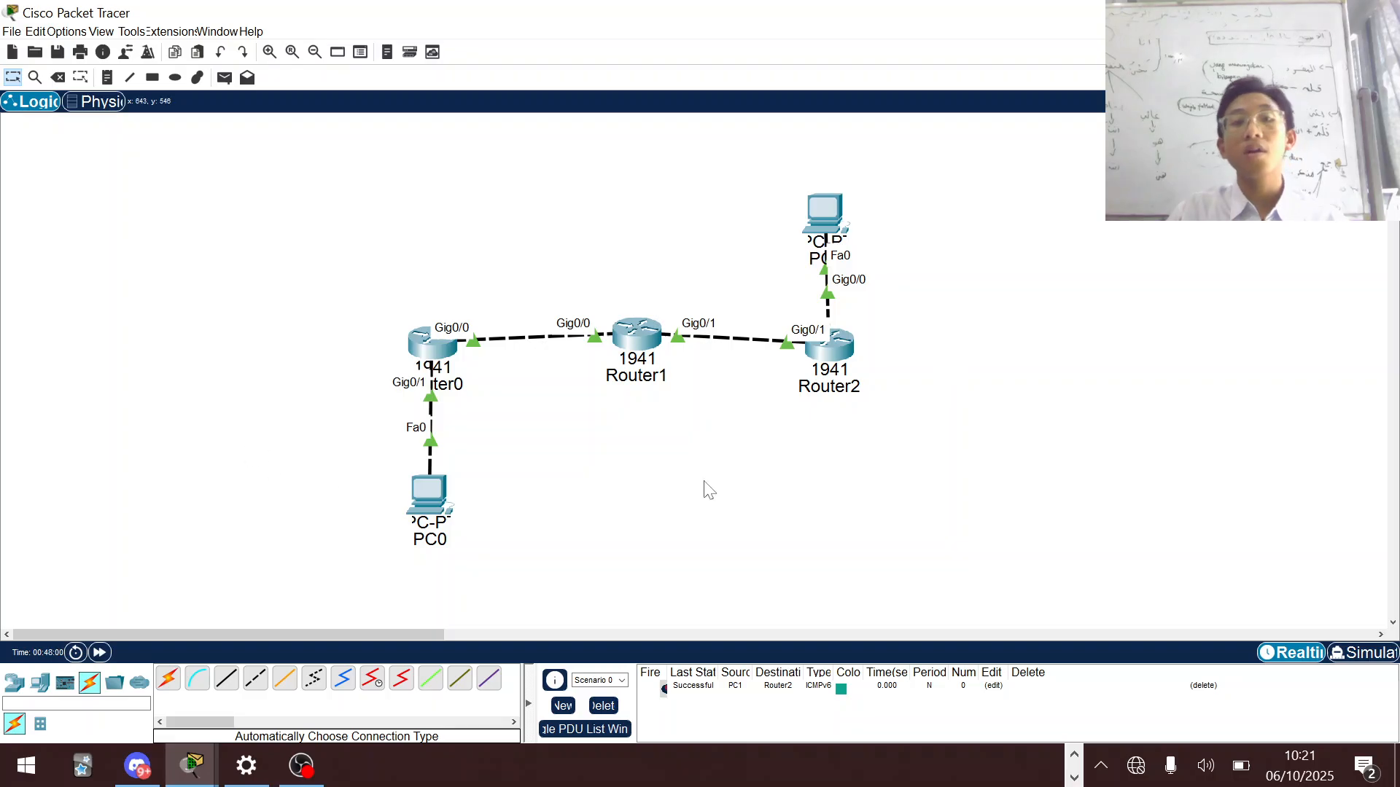
- Ping PC1's address 200::2 from PC0's command prompt, moving the PC0 window aside to uncover the topology
{"action": "left_click", "coordinate": [428, 494]}
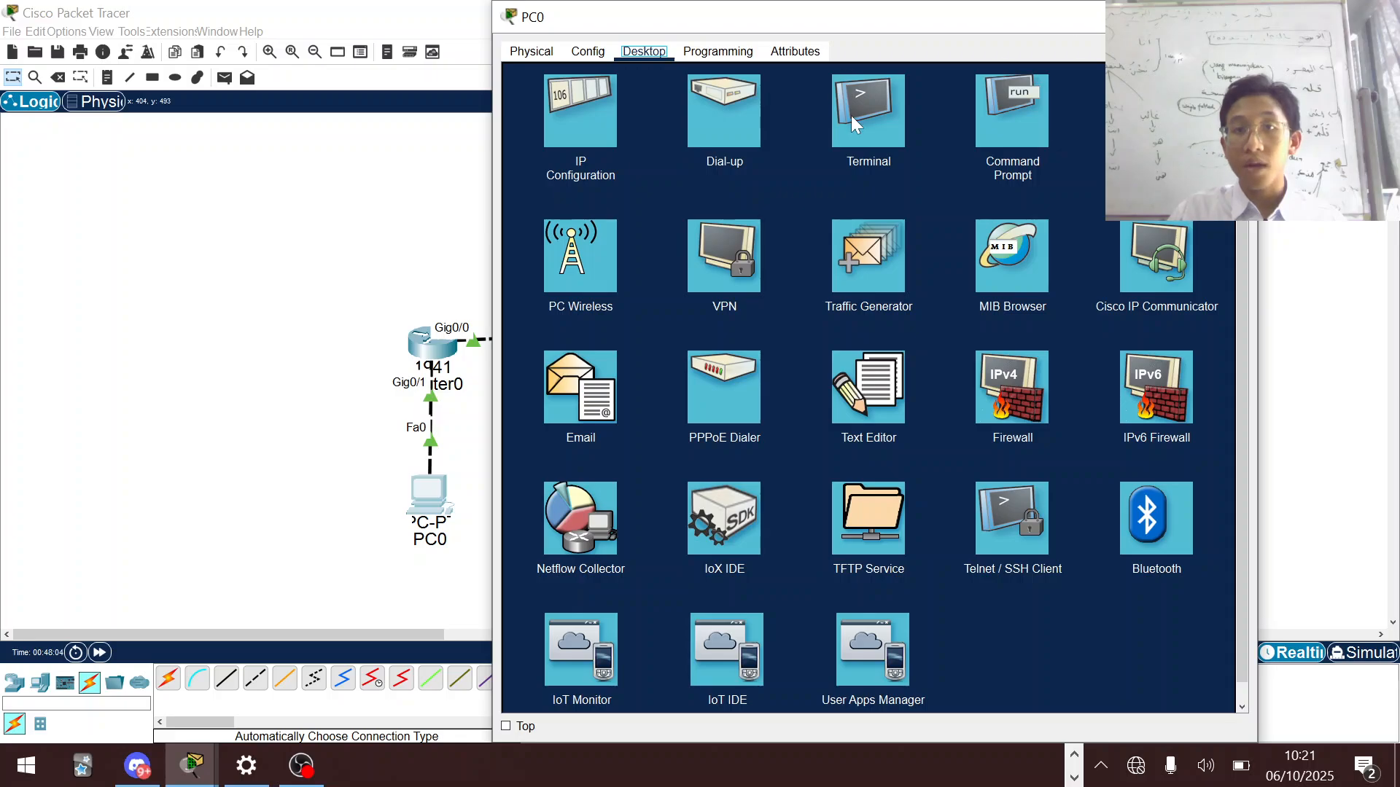
{"action": "left_click", "coordinate": [854, 121]}
{"action": "left_click", "coordinate": [1231, 78]}
{"action": "left_click", "coordinate": [1017, 142]}
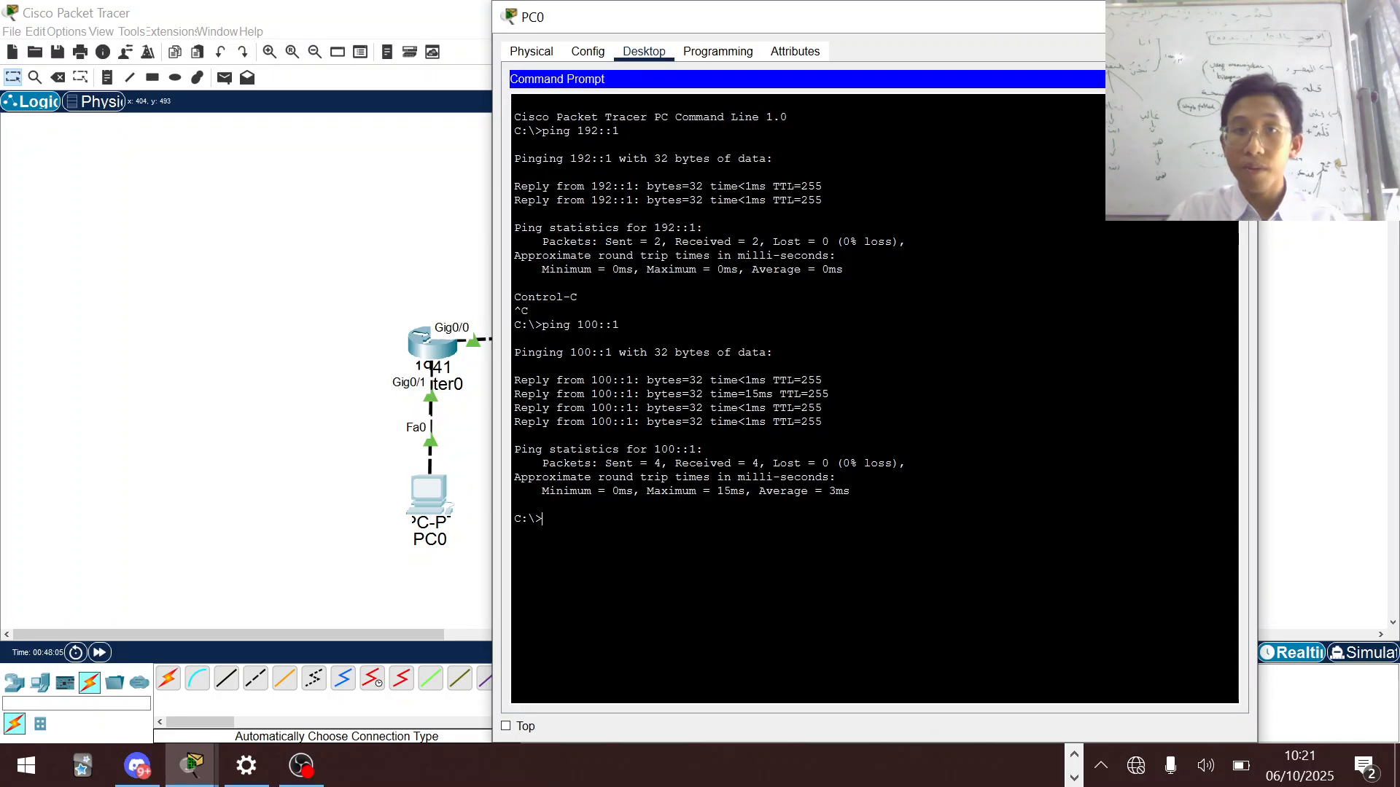
{"action": "type", "text": "ping 200::"}
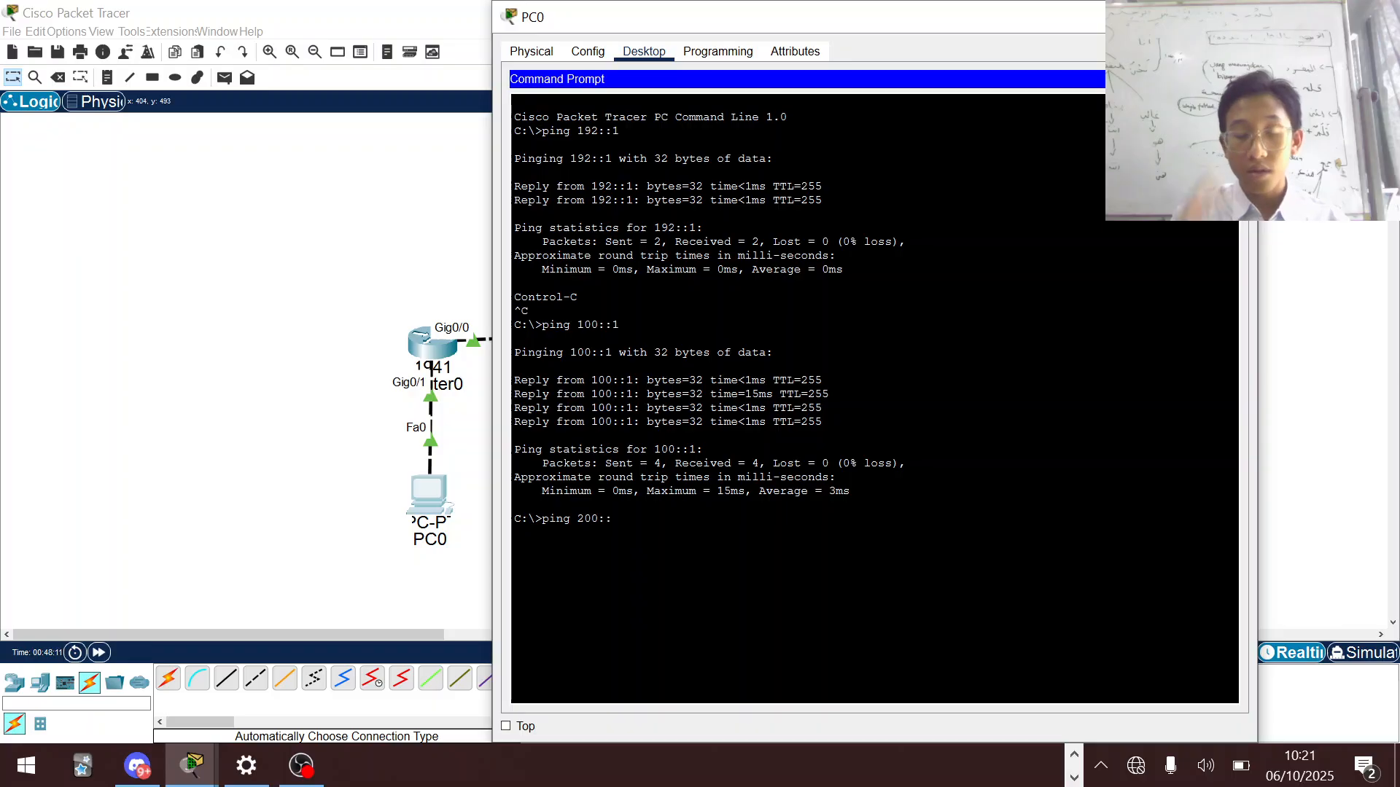
{"action": "left_click_drag", "start_coordinate": [869, 20], "coordinate": [1298, 38]}
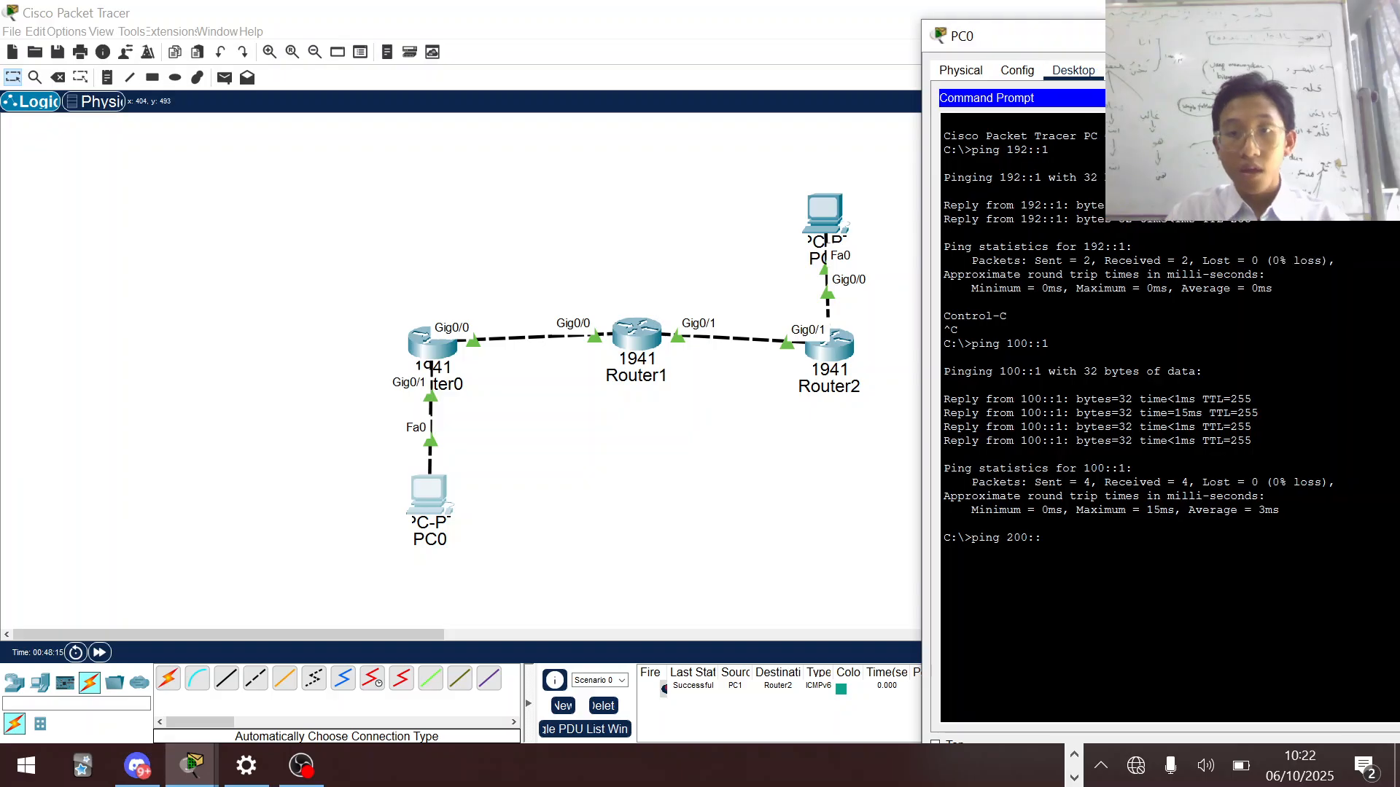
{"action": "type", "text": "2"}
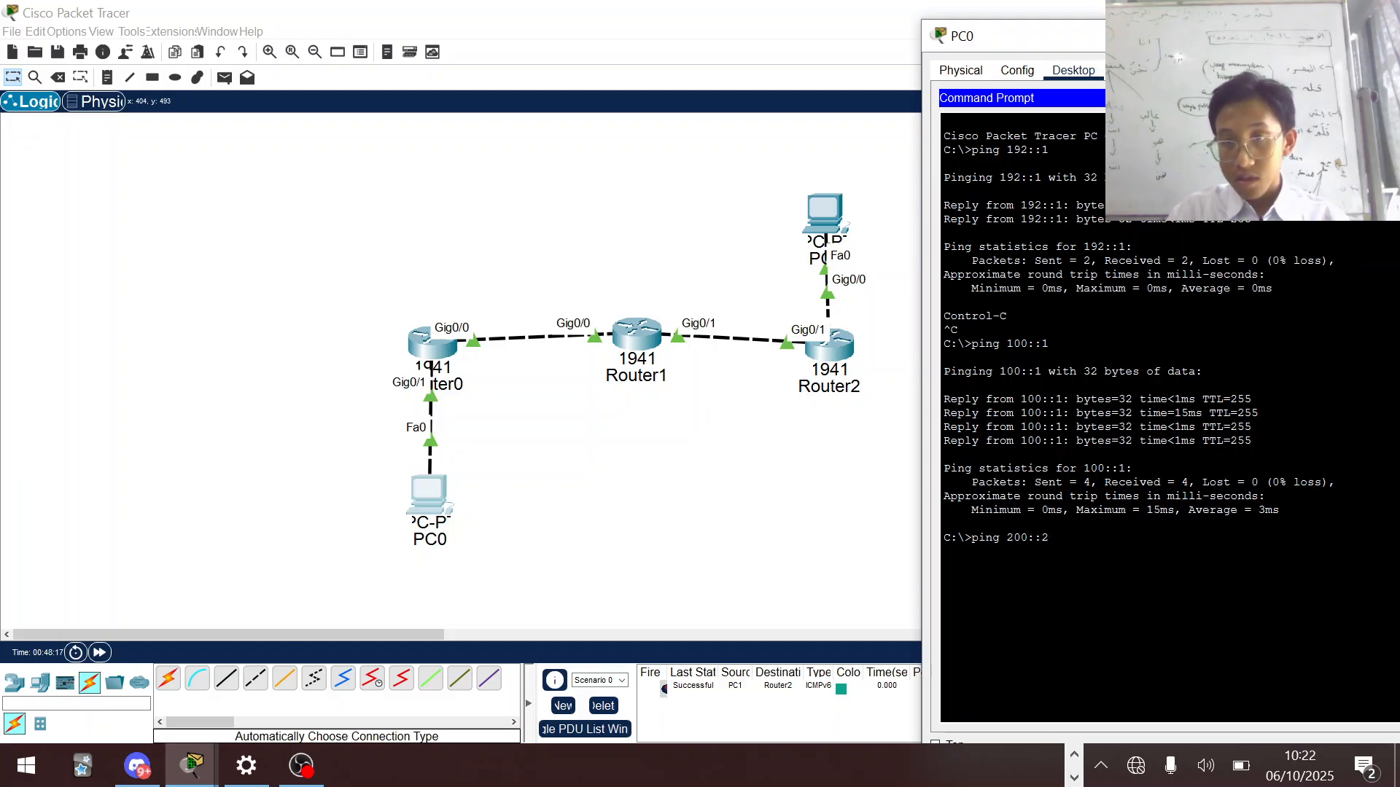
{"action": "key", "text": "Return"}
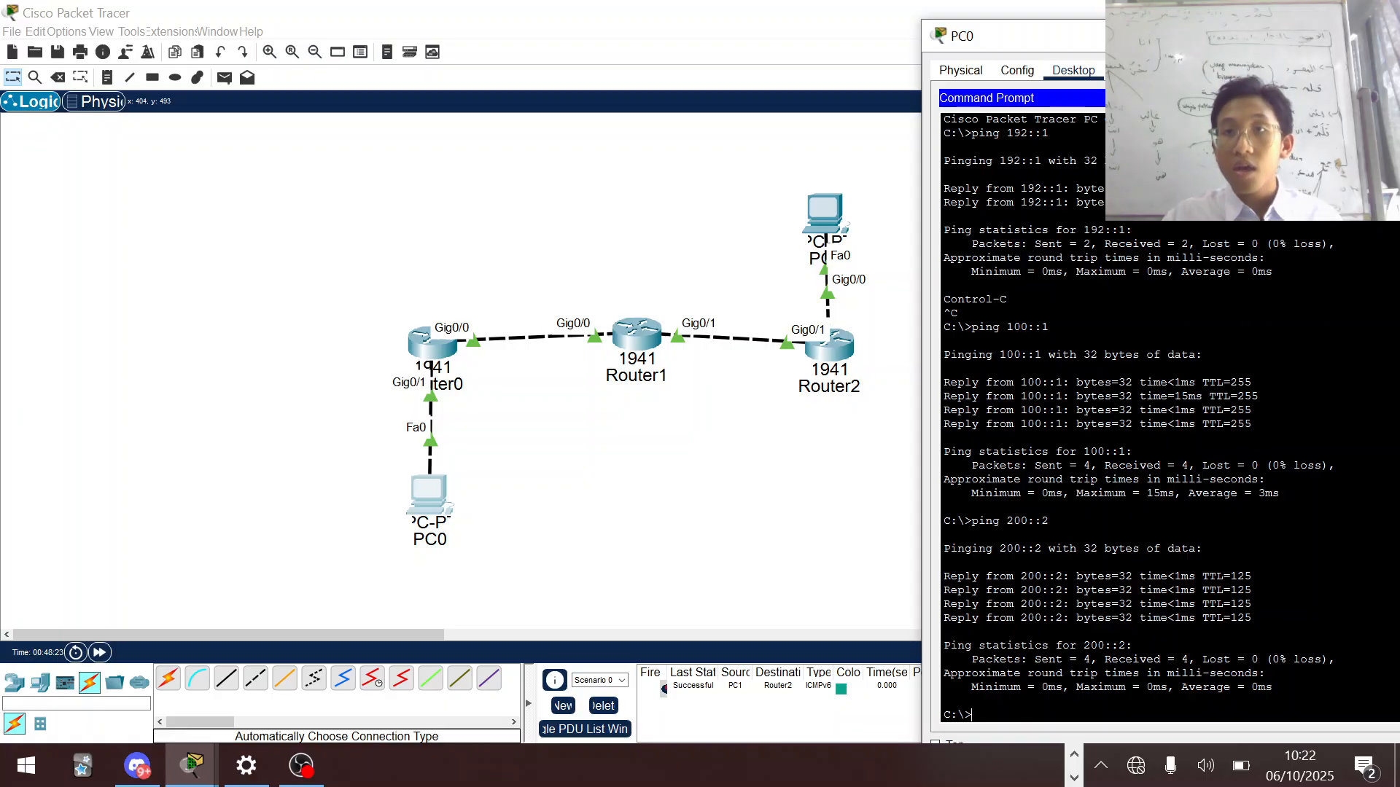
{"action": "left_click_drag", "start_coordinate": [1123, 44], "coordinate": [810, 387]}
{"action": "left_click", "coordinate": [829, 313]}
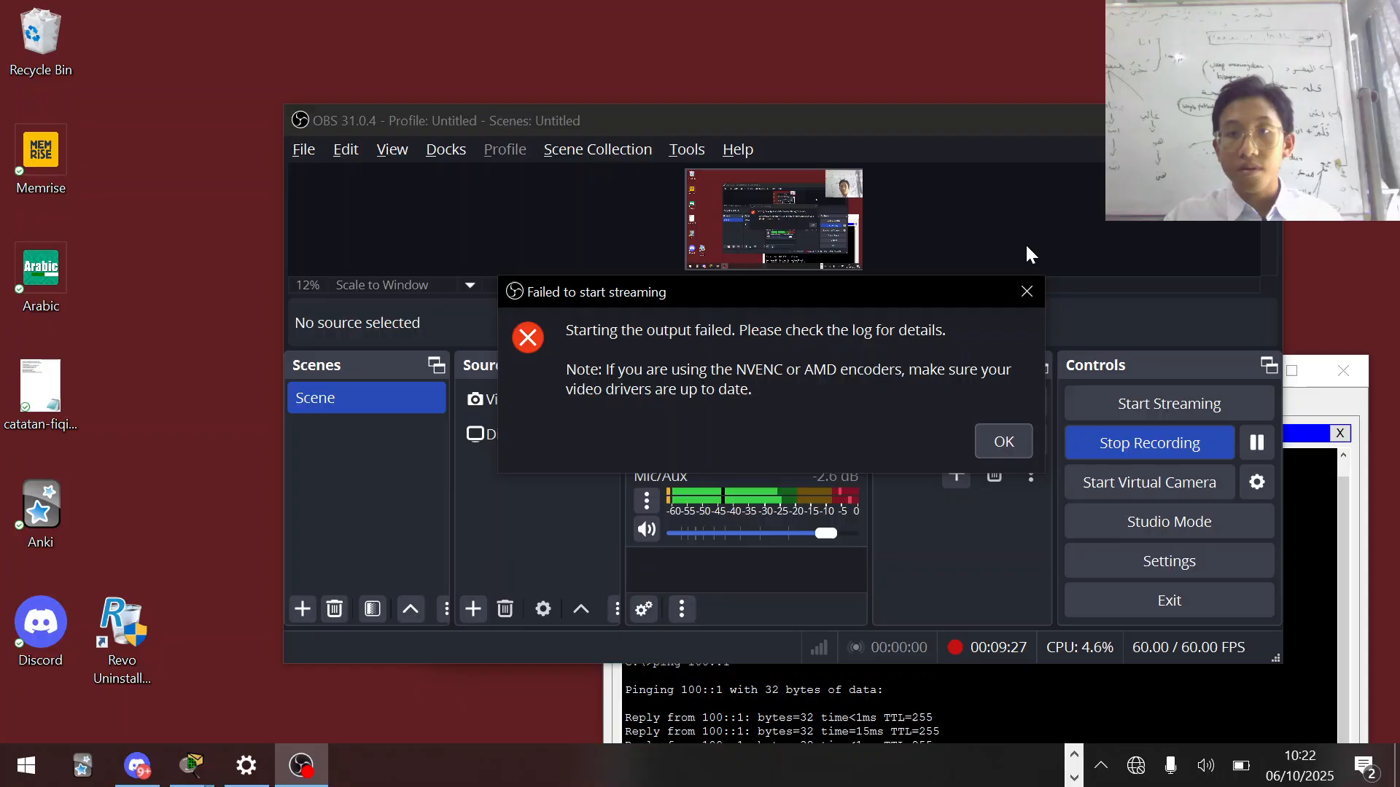
{"action": "left_click", "coordinate": [1003, 440]}
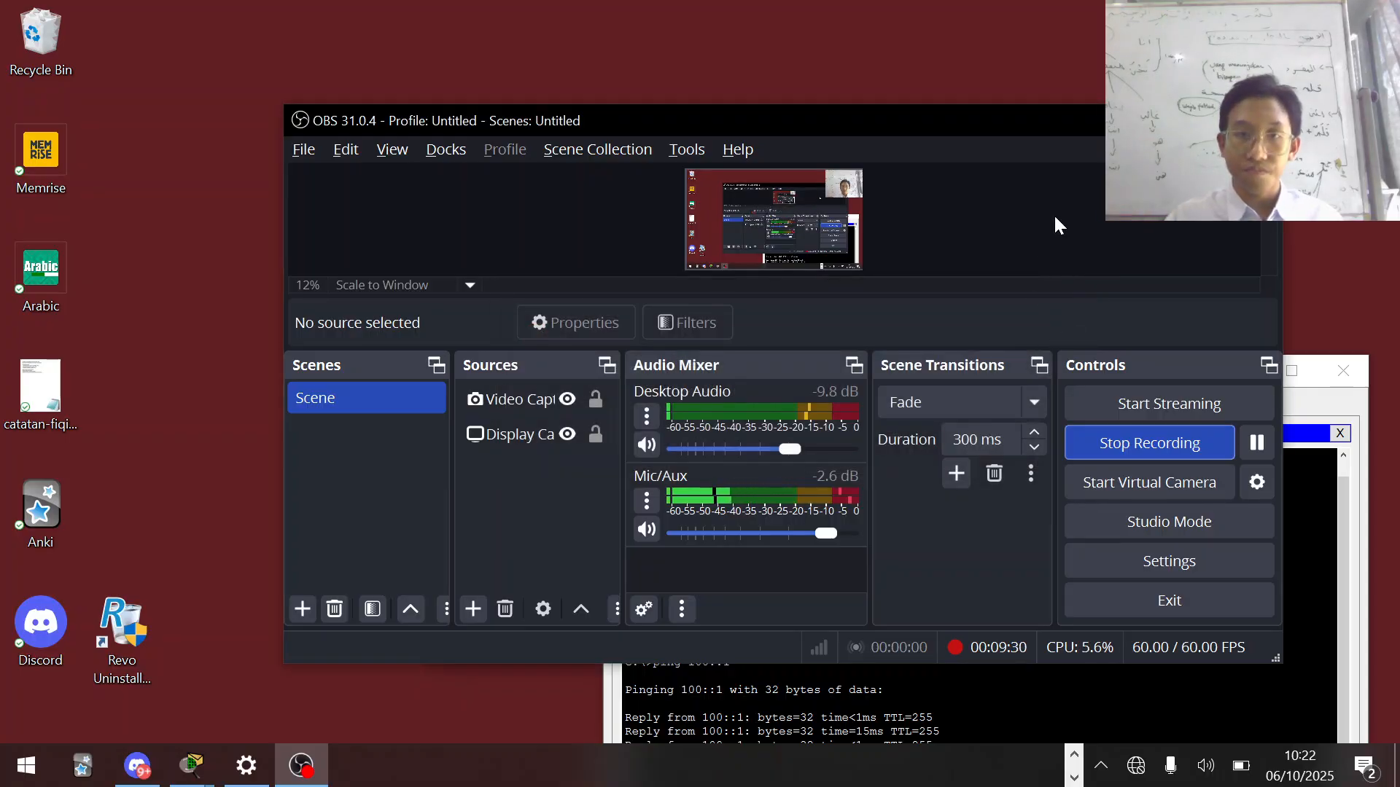